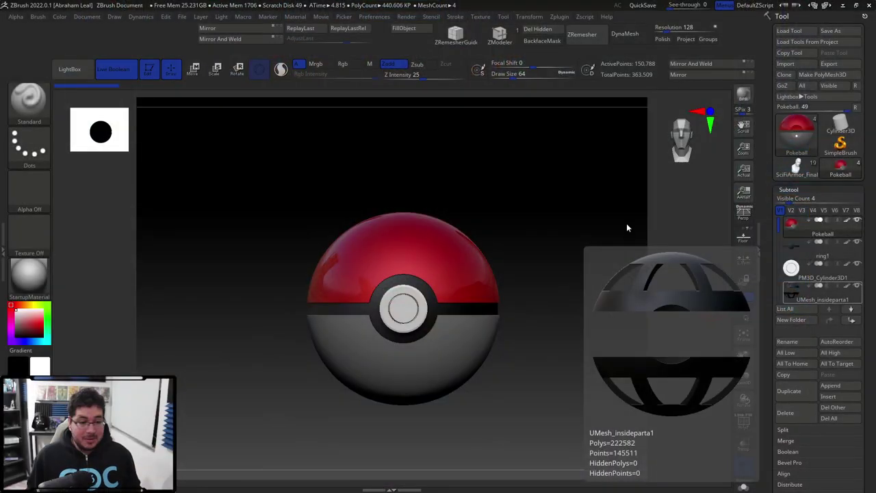
- Load the Pokeball_Damaged tool from the Pokeball folder
{"action": "mouse_move", "coordinate": [580, 222]}
{"action": "left_mouse_down"}
{"action": "mouse_move", "coordinate": [573, 233]}
{"action": "mouse_move", "coordinate": [581, 242]}
{"action": "mouse_move", "coordinate": [558, 256]}
{"action": "left_mouse_up"}
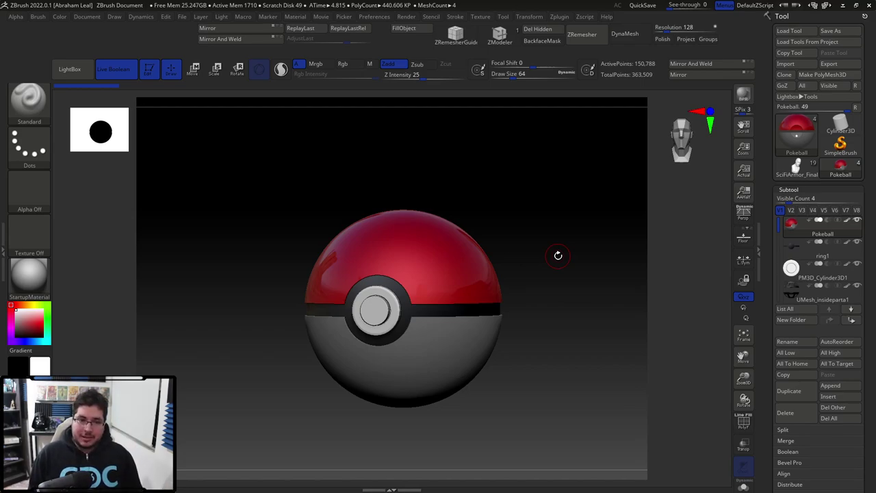
{"action": "left_click", "coordinate": [786, 31]}
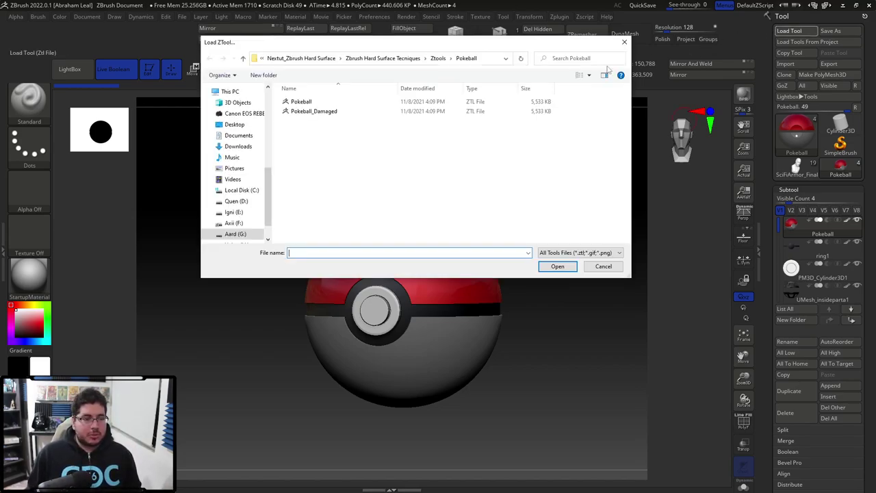
{"action": "double_click", "coordinate": [380, 112]}
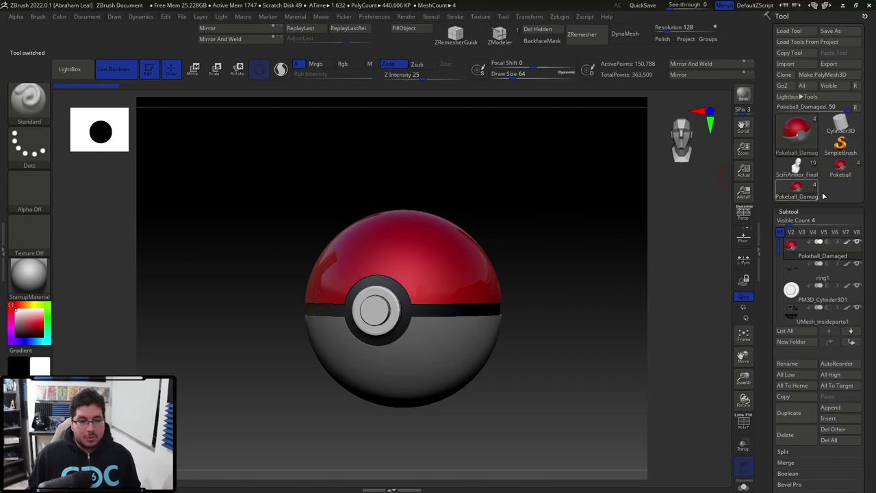
- Orbit the Pokéball to inspect both sides, then snap it to a framed front view
{"action": "mouse_move", "coordinate": [567, 283]}
{"action": "left_mouse_down"}
{"action": "mouse_move", "coordinate": [709, 252]}
{"action": "mouse_move", "coordinate": [751, 254]}
{"action": "left_mouse_up"}
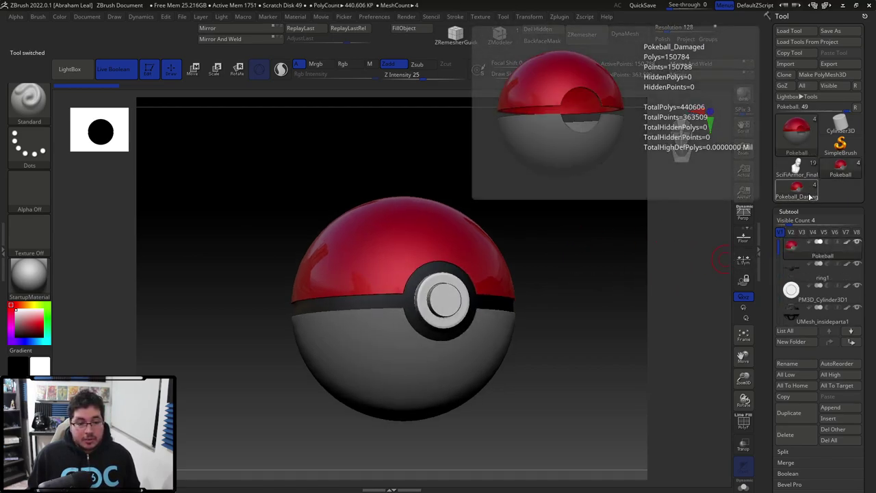
{"action": "left_click_drag", "start_coordinate": [698, 264], "coordinate": [589, 264]}
{"action": "mouse_move", "coordinate": [620, 228]}
{"action": "left_mouse_down"}
{"action": "mouse_move", "coordinate": [630, 239]}
{"action": "mouse_move", "coordinate": [674, 200]}
{"action": "left_mouse_up"}
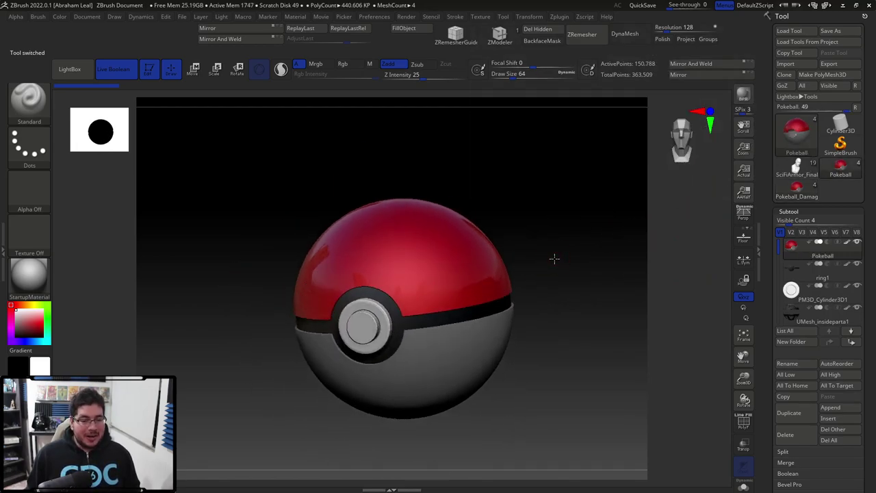
{"action": "left_click_drag", "start_coordinate": [546, 254], "coordinate": [559, 253], "text": "shift"}
{"action": "key", "text": "f"}
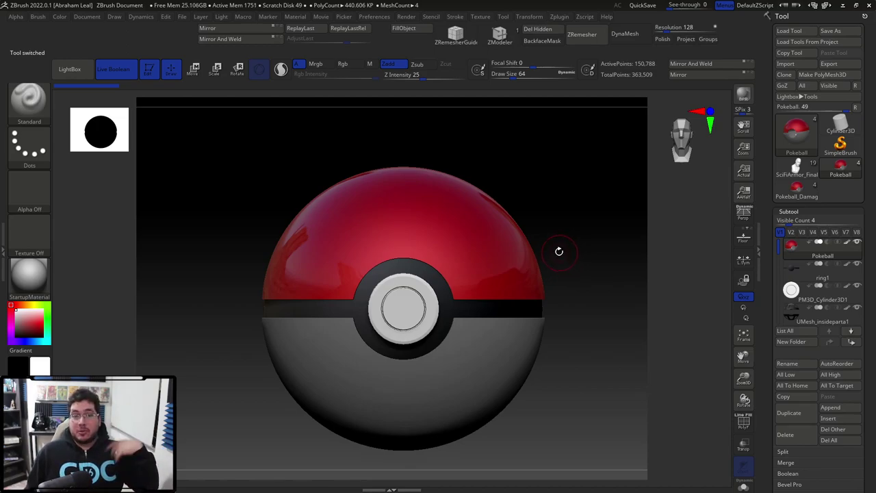
{"action": "mouse_move", "coordinate": [556, 243]}
{"action": "left_mouse_down"}
{"action": "mouse_move", "coordinate": [559, 259]}
{"action": "mouse_move", "coordinate": [590, 249]}
{"action": "left_mouse_up"}
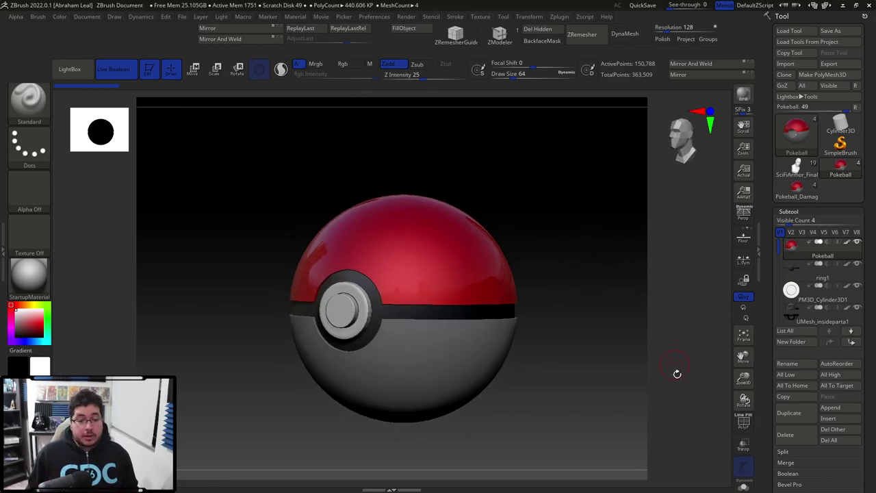
- Toggle PolyF on to show the wireframe and polygroups, then turn it off again
{"action": "left_click", "coordinate": [745, 422]}
{"action": "mouse_move", "coordinate": [711, 396]}
{"action": "left_mouse_down", "text": "shift"}
{"action": "mouse_move", "coordinate": [659, 362]}
{"action": "mouse_move", "coordinate": [689, 354]}
{"action": "mouse_move", "coordinate": [651, 354]}
{"action": "mouse_move", "coordinate": [637, 338]}
{"action": "left_mouse_up", "text": "shift"}
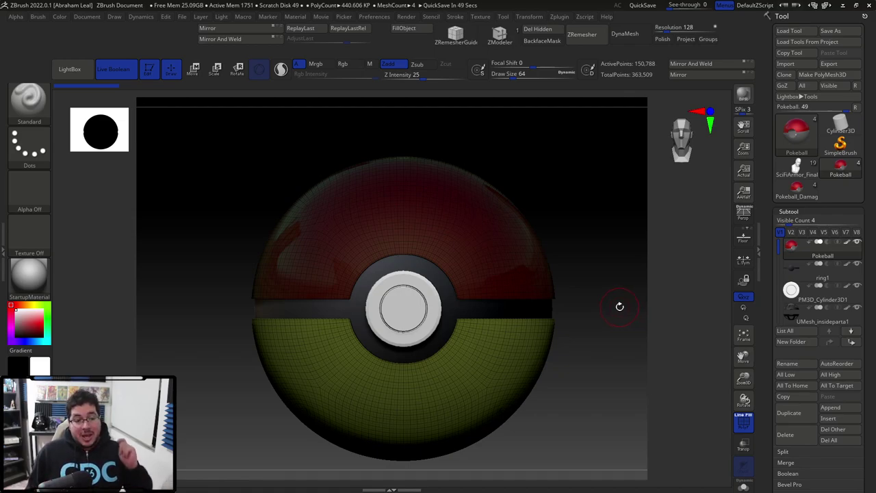
{"action": "left_click", "coordinate": [742, 423]}
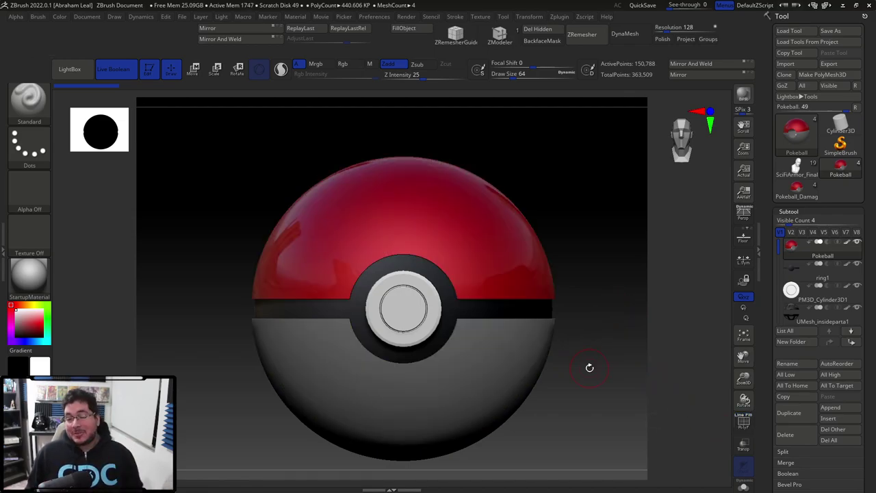
{"action": "left_click_drag", "start_coordinate": [589, 367], "coordinate": [577, 373]}
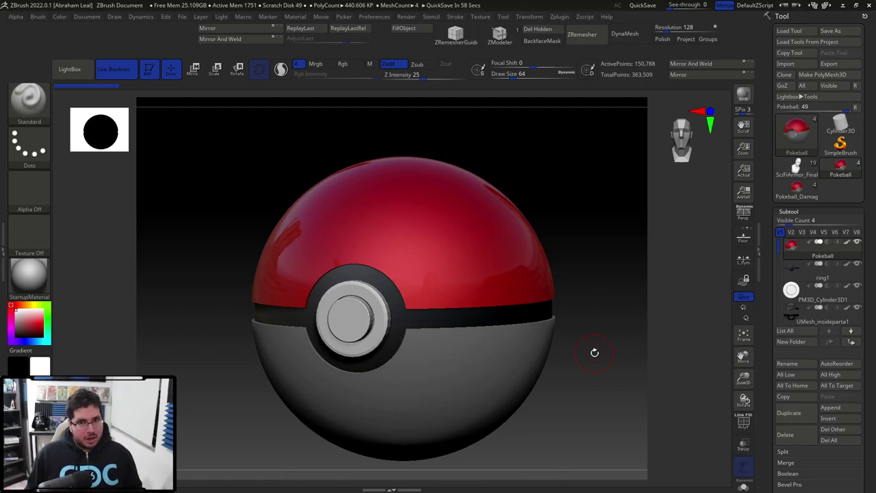
- Select SciFiArmor_Final and orbit the bust to view its back and front
{"action": "left_click", "coordinate": [796, 167]}
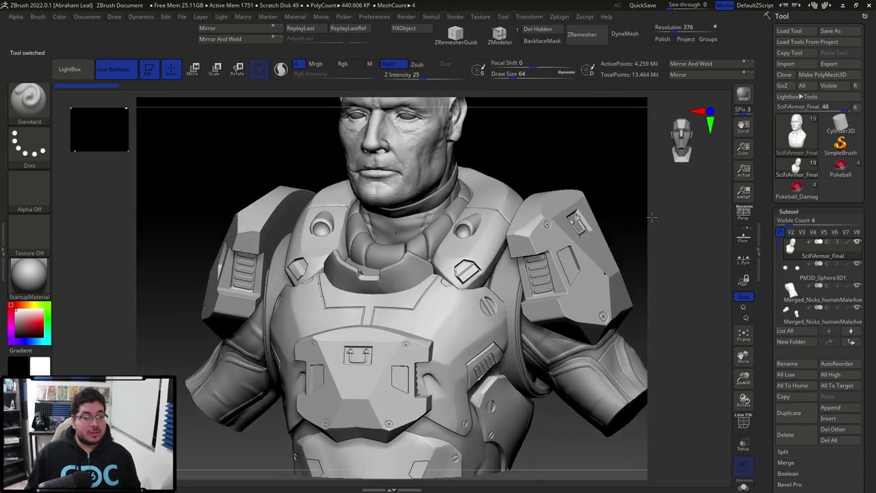
{"action": "mouse_move", "coordinate": [663, 297]}
{"action": "left_mouse_down"}
{"action": "mouse_move", "coordinate": [631, 264]}
{"action": "mouse_move", "coordinate": [644, 264]}
{"action": "mouse_move", "coordinate": [629, 266]}
{"action": "left_mouse_up"}
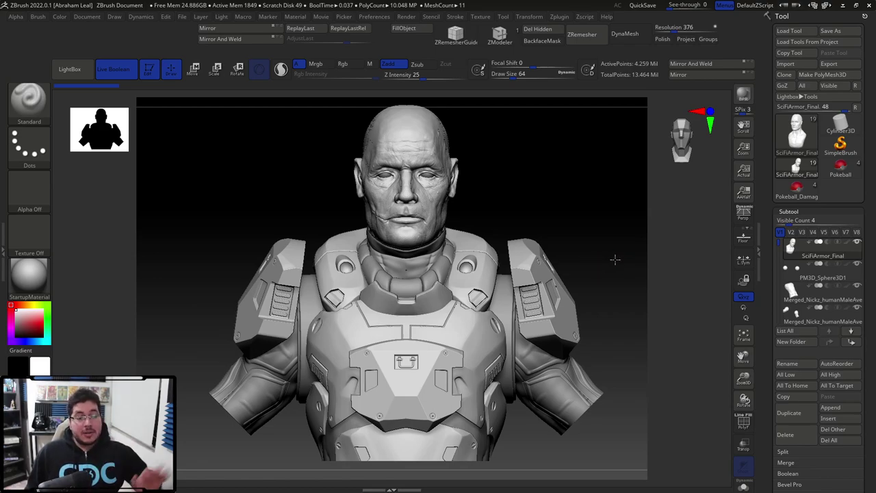
{"action": "mouse_move", "coordinate": [615, 259]}
{"action": "left_mouse_down"}
{"action": "mouse_move", "coordinate": [542, 256]}
{"action": "mouse_move", "coordinate": [627, 245]}
{"action": "mouse_move", "coordinate": [605, 247]}
{"action": "mouse_move", "coordinate": [621, 241]}
{"action": "left_mouse_up"}
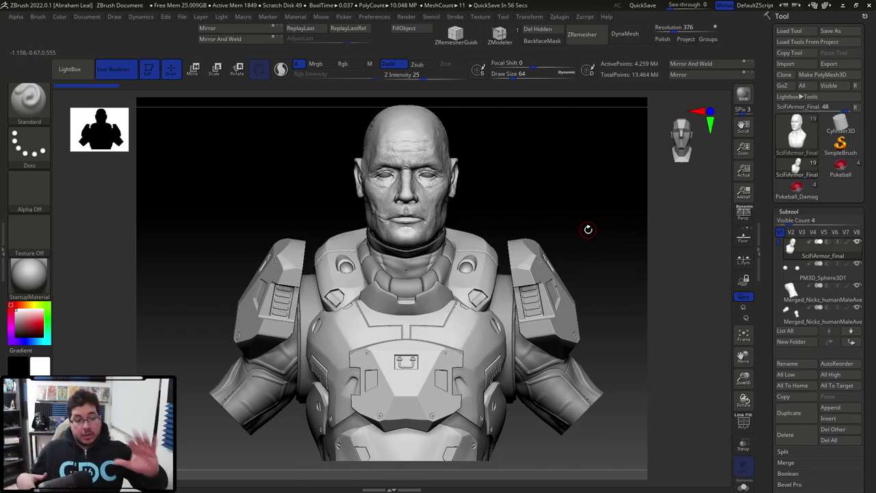
{"action": "left_click_drag", "start_coordinate": [571, 212], "coordinate": [593, 215]}
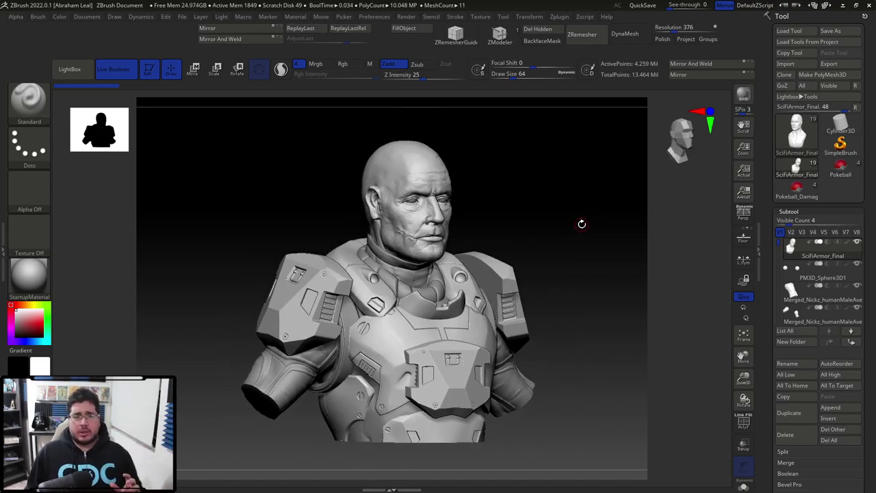
{"action": "mouse_move", "coordinate": [581, 223]}
{"action": "left_mouse_down"}
{"action": "mouse_move", "coordinate": [552, 237]}
{"action": "mouse_move", "coordinate": [577, 235]}
{"action": "left_mouse_up"}
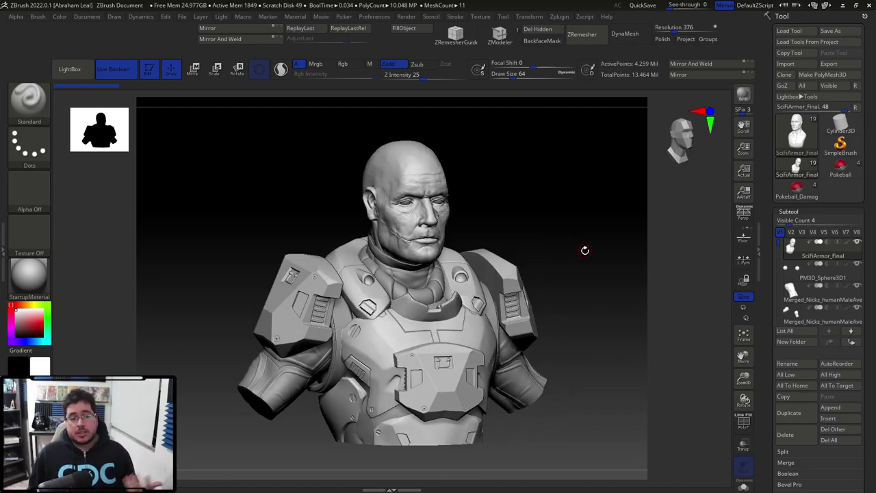
{"action": "left_click_drag", "start_coordinate": [605, 258], "coordinate": [599, 255]}
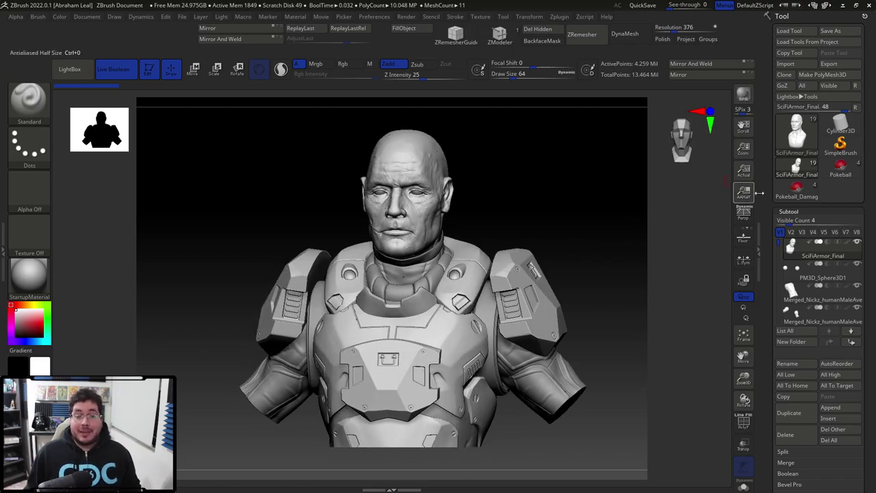
- Briefly select Pokeball_Damaged, then return to SciFiArmor_Final and reframe the bust front-on
{"action": "left_click", "coordinate": [796, 187]}
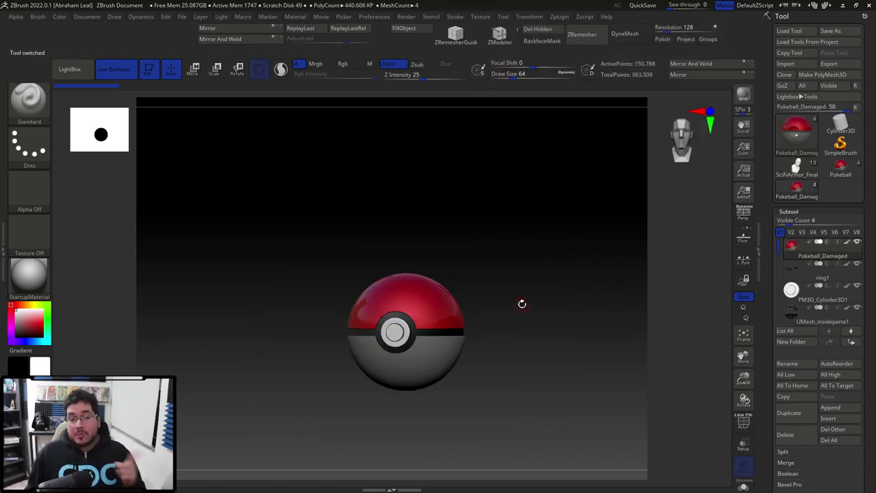
{"action": "left_click", "coordinate": [791, 169]}
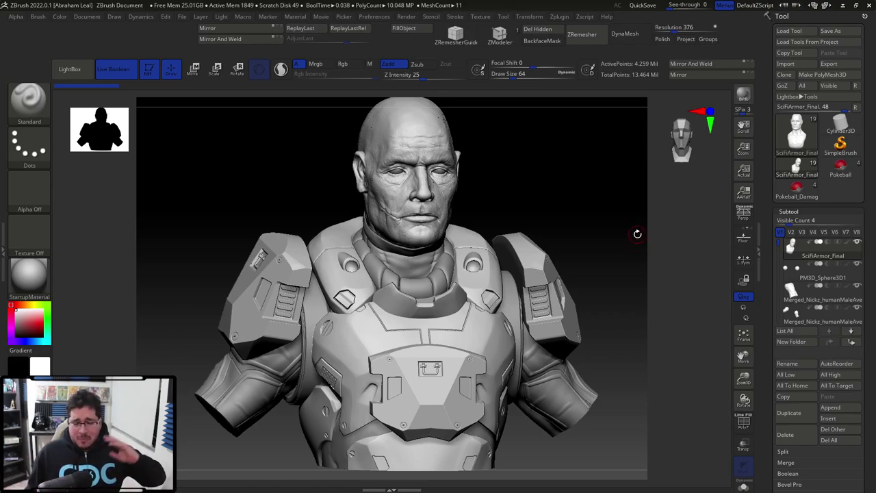
{"action": "scroll", "coordinate": [860, 141], "scroll_direction": "down", "scroll_amount": 5}
{"action": "scroll", "coordinate": [860, 142], "scroll_direction": "down", "scroll_amount": 5}
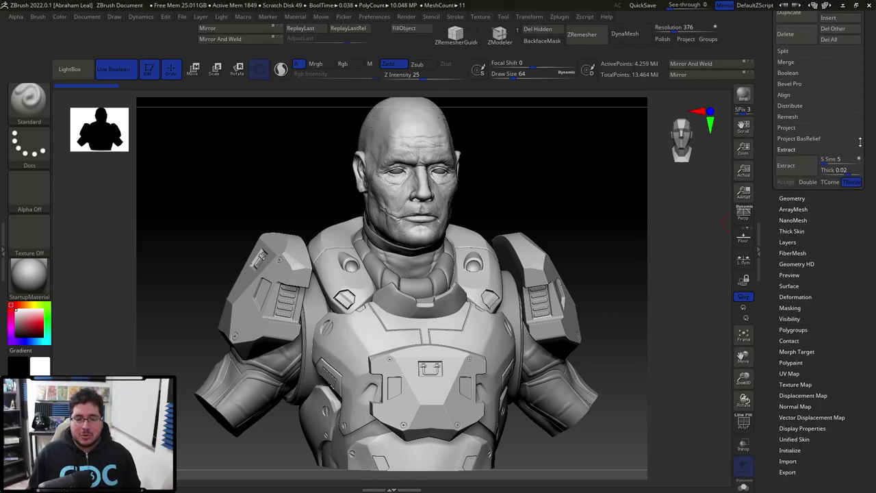
{"action": "scroll", "coordinate": [860, 145], "scroll_direction": "up", "scroll_amount": 2}
{"action": "scroll", "coordinate": [861, 150], "scroll_direction": "up", "scroll_amount": 4}
{"action": "scroll", "coordinate": [861, 149], "scroll_direction": "up", "scroll_amount": 5}
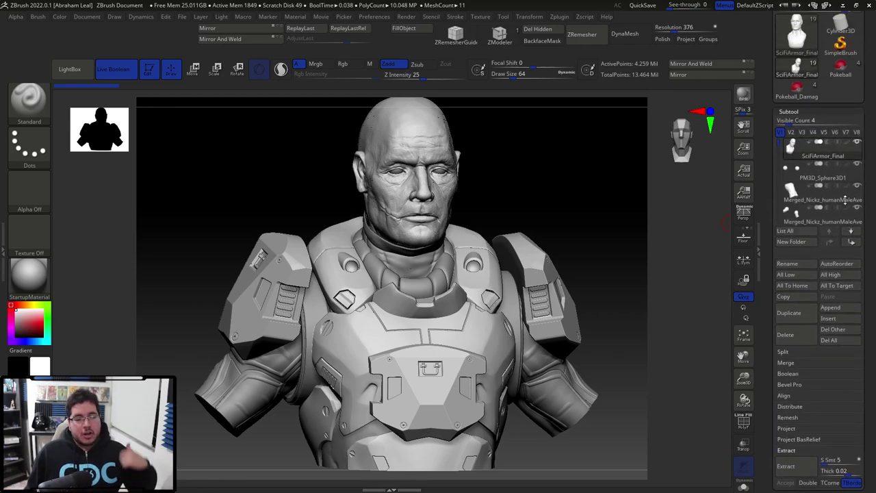
{"action": "scroll", "coordinate": [861, 150], "scroll_direction": "up", "scroll_amount": 2}
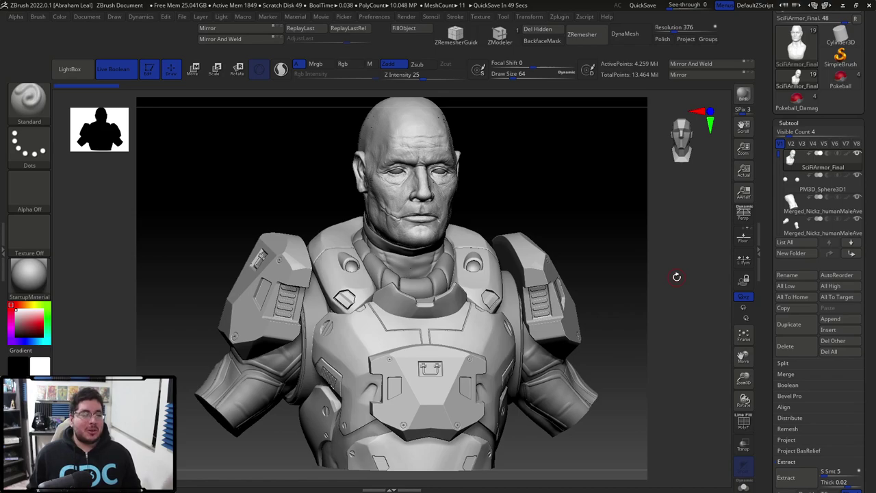
{"action": "left_click_drag", "start_coordinate": [571, 217], "coordinate": [563, 216]}
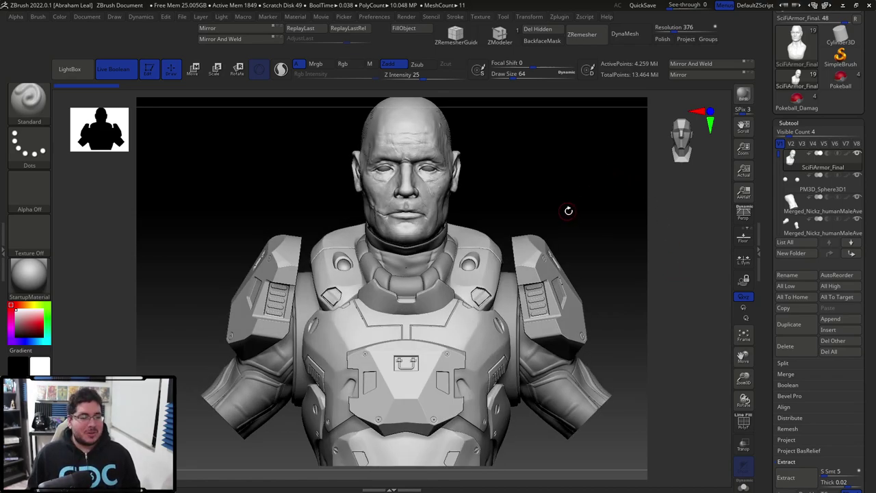
{"action": "left_click_drag", "start_coordinate": [577, 215], "coordinate": [573, 209]}
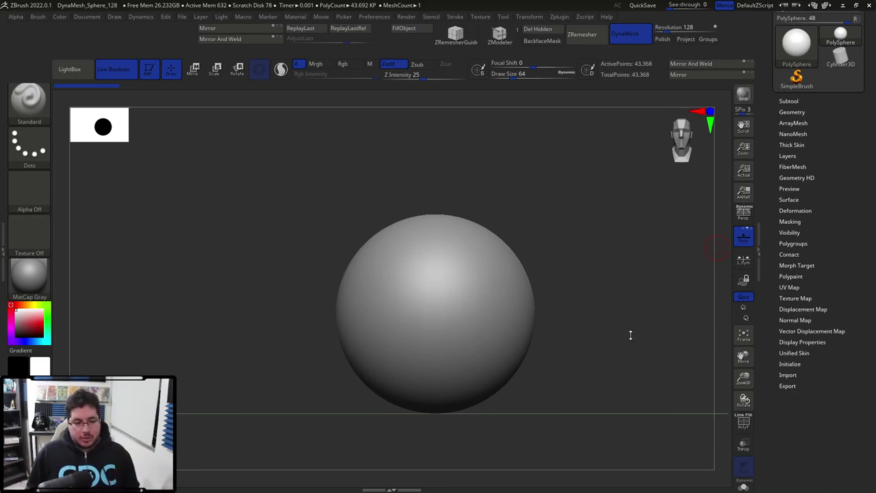
{"action": "left_click_drag", "start_coordinate": [639, 332], "coordinate": [627, 325], "text": "alt"}
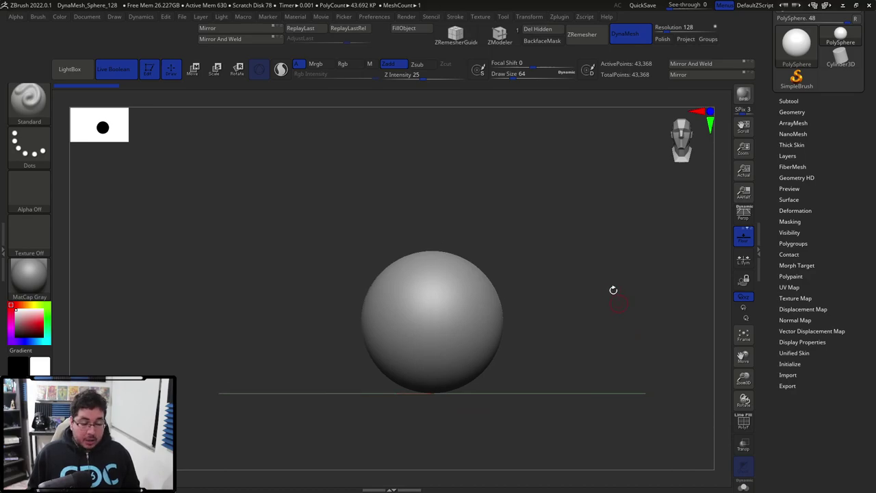
{"action": "left_click_drag", "start_coordinate": [614, 290], "coordinate": [612, 313], "text": "alt"}
{"action": "mouse_move", "coordinate": [595, 352]}
{"action": "left_mouse_down", "text": "alt"}
{"action": "mouse_move", "coordinate": [612, 351]}
{"action": "mouse_move", "coordinate": [593, 333]}
{"action": "mouse_move", "coordinate": [593, 299]}
{"action": "left_mouse_up", "text": "alt"}
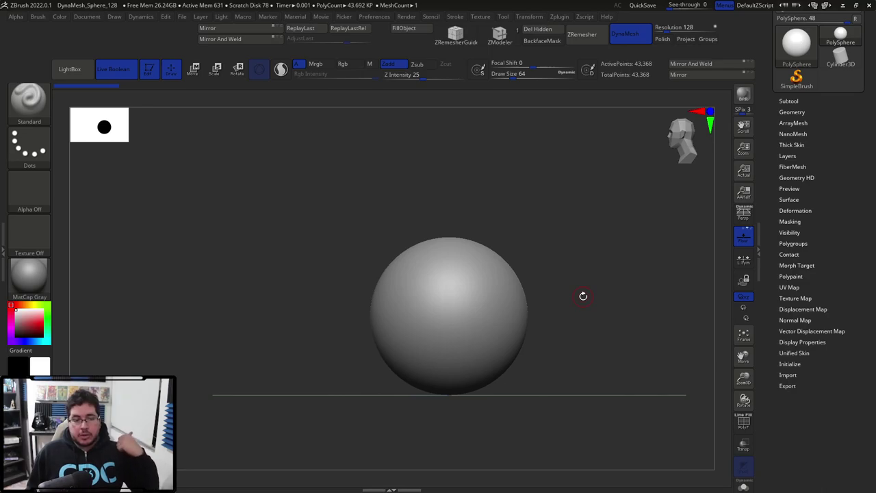
{"action": "left_click_drag", "start_coordinate": [588, 295], "coordinate": [632, 308]}
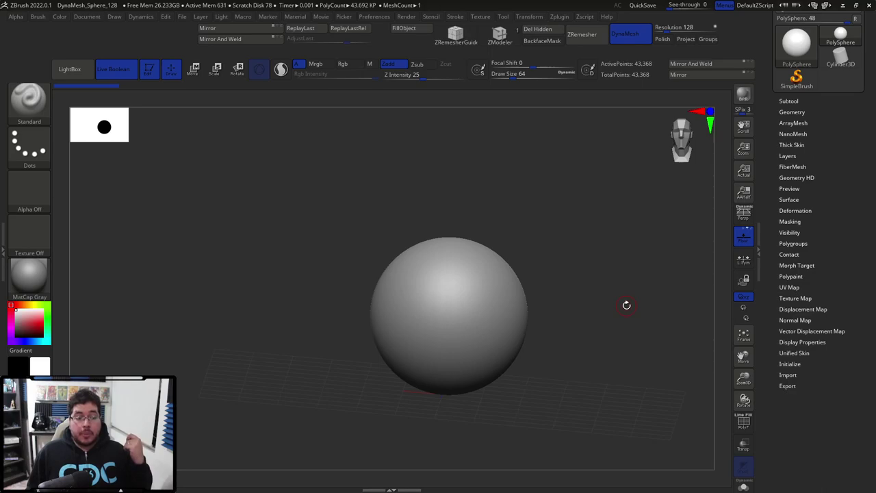
{"action": "left_click_drag", "start_coordinate": [613, 318], "coordinate": [609, 320]}
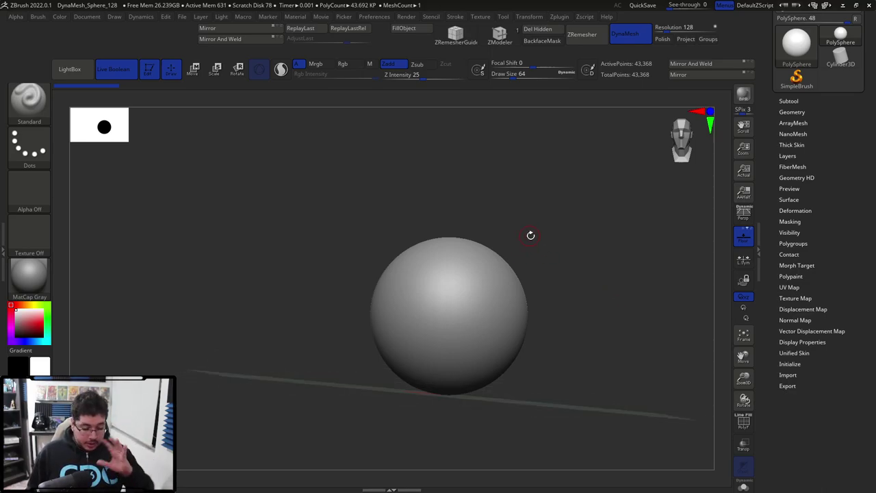
{"action": "mouse_move", "coordinate": [553, 245]}
{"action": "left_mouse_down", "text": "shift"}
{"action": "mouse_move", "coordinate": [586, 259]}
{"action": "mouse_move", "coordinate": [578, 308]}
{"action": "mouse_move", "coordinate": [582, 278]}
{"action": "mouse_move", "coordinate": [541, 224]}
{"action": "left_mouse_up", "text": "shift"}
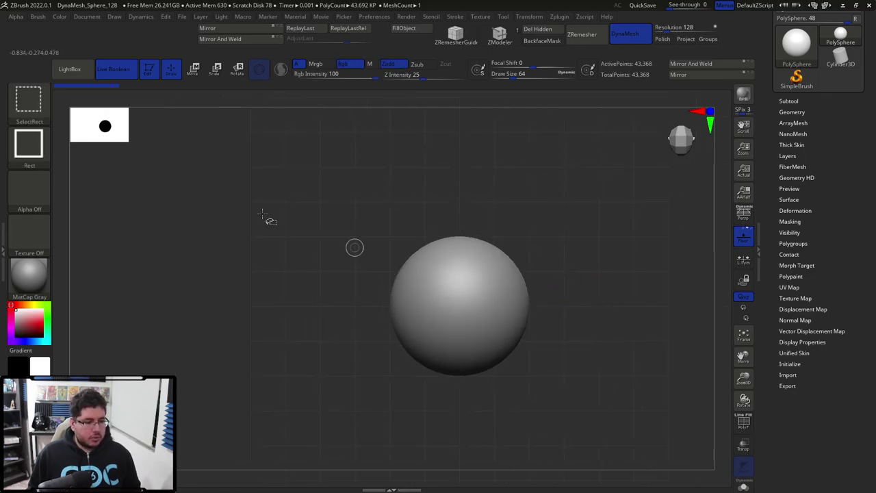
- Pick the curve knife brush and slice off the sphere's sides and bottom, undoing one slice
{"action": "left_click", "coordinate": [39, 105]}
{"action": "left_click", "coordinate": [345, 152]}
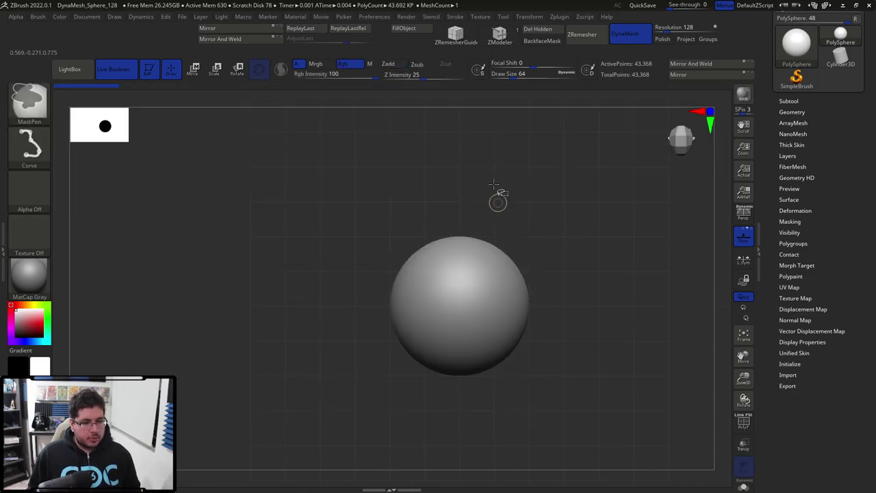
{"action": "left_click_drag", "start_coordinate": [501, 178], "coordinate": [510, 409]}
{"action": "left_click_drag", "start_coordinate": [313, 249], "coordinate": [568, 273], "text": "ctrl+shift"}
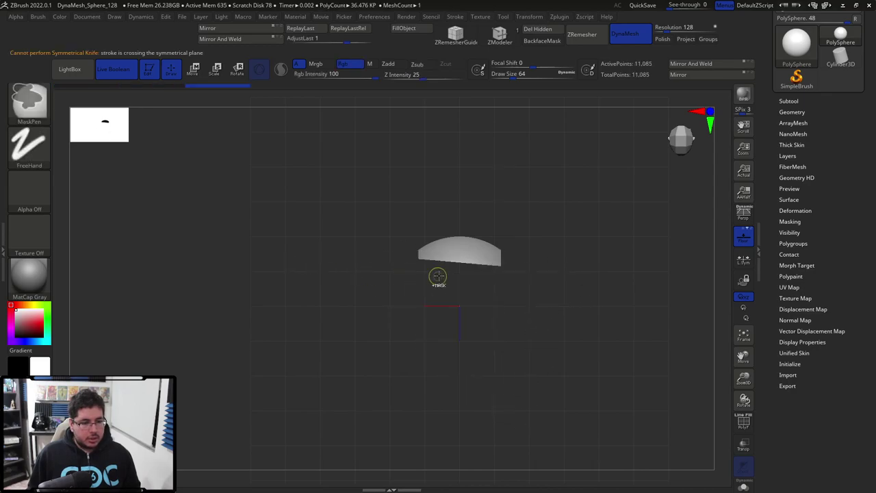
{"action": "left_click_drag", "start_coordinate": [549, 330], "coordinate": [338, 330], "text": "ctrl+shift"}
{"action": "left_click_drag", "start_coordinate": [570, 254], "coordinate": [730, 164], "text": "ctrl+shift"}
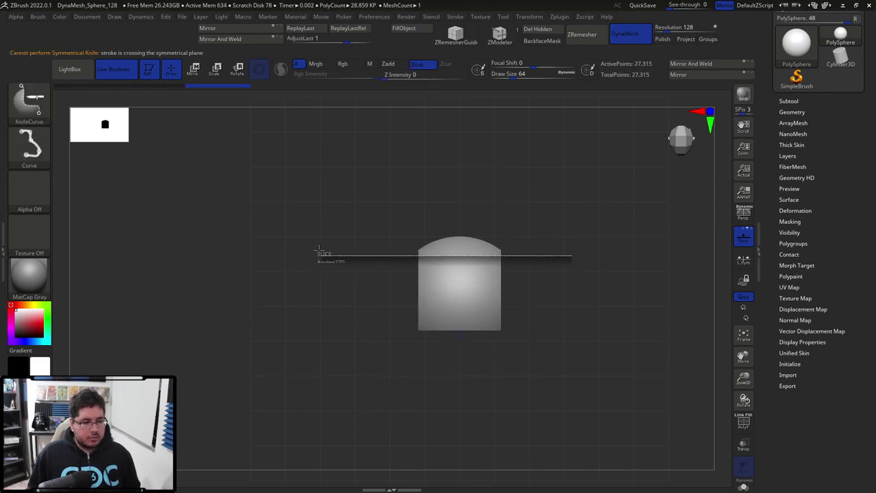
{"action": "mouse_move", "coordinate": [310, 280]}
{"action": "left_mouse_down", "text": "ctrl+shift"}
{"action": "mouse_move", "coordinate": [651, 274]}
{"action": "mouse_move", "coordinate": [647, 258]}
{"action": "mouse_move", "coordinate": [352, 248]}
{"action": "left_mouse_up", "text": "ctrl+shift"}
{"action": "key", "text": "ctrl+z"}
{"action": "key", "text": "ctrl+z"}
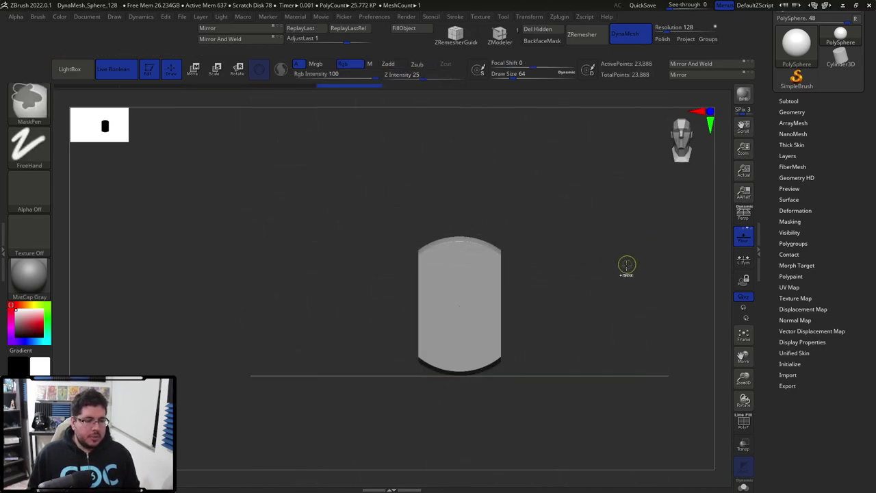
- Cut the capsule's side off flat with a straight knife stroke and orbit to check it
{"action": "mouse_move", "coordinate": [625, 264]}
{"action": "left_mouse_down"}
{"action": "mouse_move", "coordinate": [585, 276]}
{"action": "mouse_move", "coordinate": [567, 362]}
{"action": "left_mouse_up"}
{"action": "left_click_drag", "start_coordinate": [511, 414], "coordinate": [683, 444], "text": "ctrl+shift"}
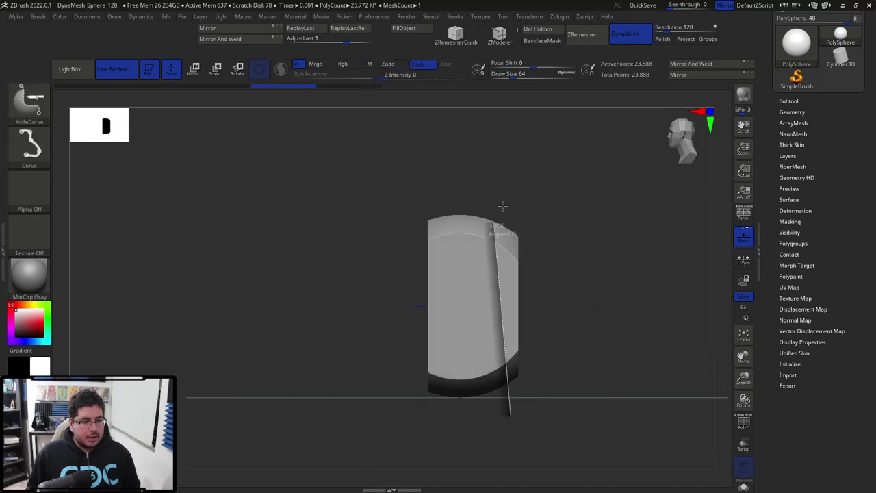
{"action": "left_click_drag", "start_coordinate": [512, 107], "coordinate": [495, 427], "text": "ctrl+shift"}
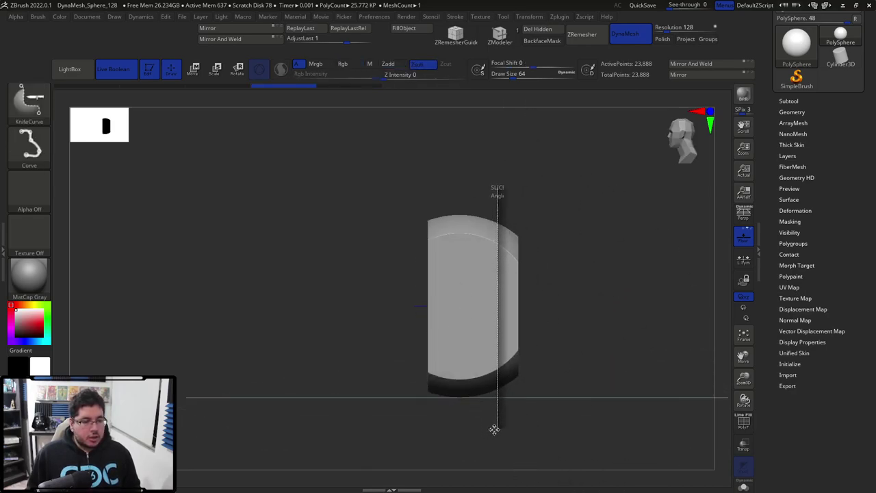
{"action": "mouse_move", "coordinate": [579, 339]}
{"action": "left_mouse_down"}
{"action": "mouse_move", "coordinate": [616, 266]}
{"action": "mouse_move", "coordinate": [611, 286]}
{"action": "left_mouse_up"}
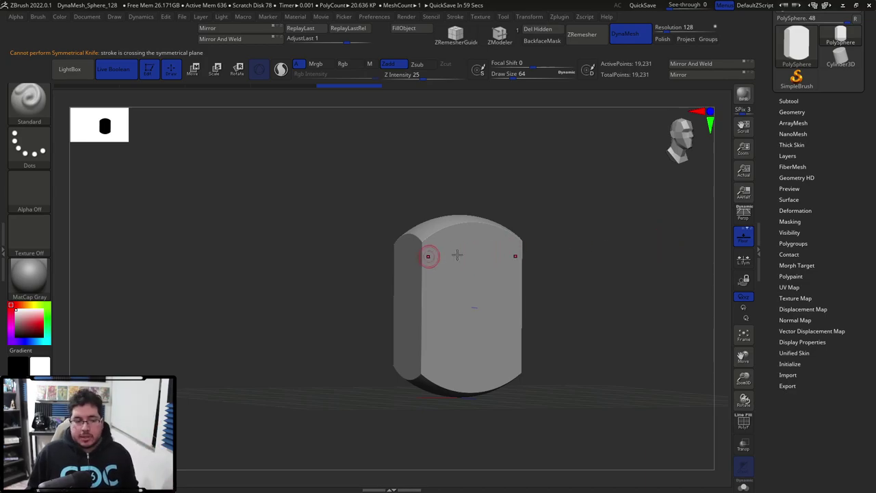
- Append a Sphere3D subtool and shrink it to rivet size with Transpose
{"action": "left_click", "coordinate": [786, 101]}
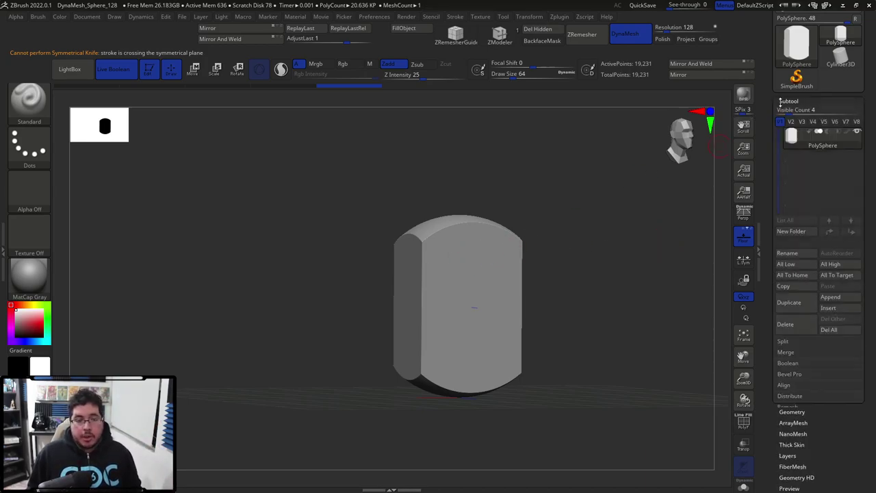
{"action": "left_click", "coordinate": [830, 297]}
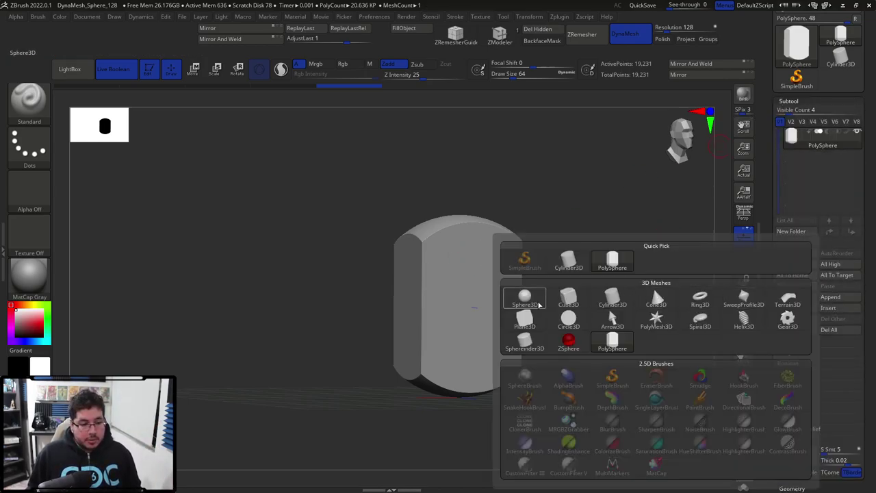
{"action": "left_click", "coordinate": [653, 286]}
{"action": "key", "text": "w"}
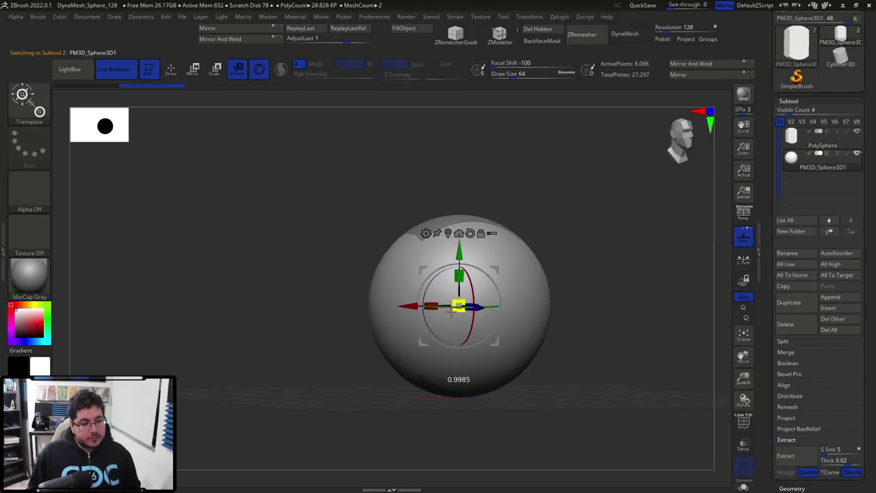
{"action": "left_click_drag", "start_coordinate": [458, 306], "coordinate": [308, 270]}
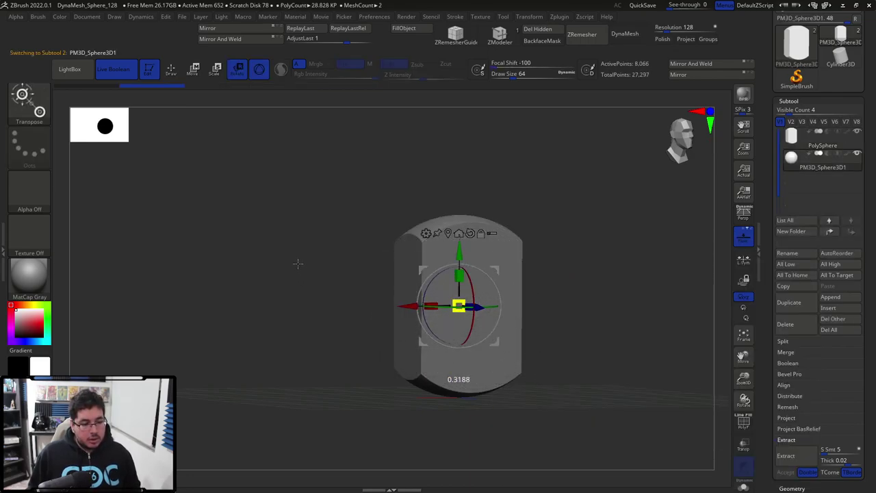
{"action": "key", "text": "q"}
- Move the small sphere to the panel's upper-left edge and check its placement from other angles
{"action": "key", "text": "w"}
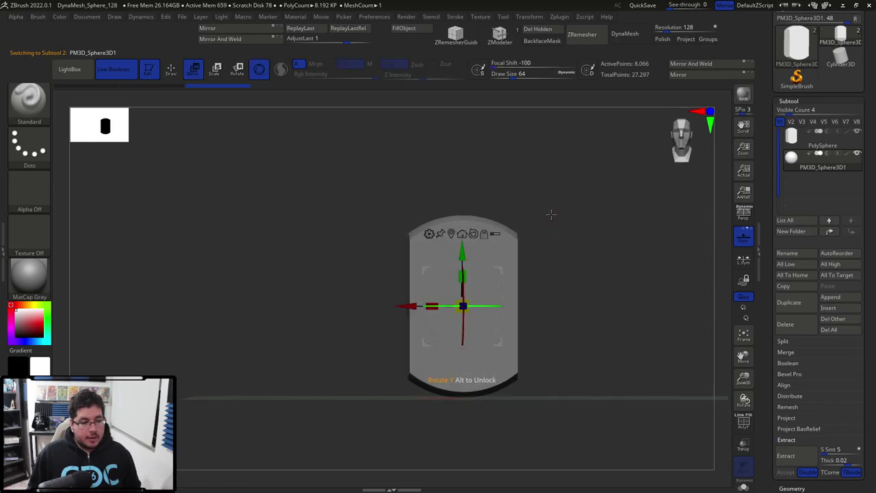
{"action": "mouse_move", "coordinate": [463, 249]}
{"action": "left_mouse_down"}
{"action": "mouse_move", "coordinate": [453, 191]}
{"action": "mouse_move", "coordinate": [524, 175]}
{"action": "mouse_move", "coordinate": [512, 230]}
{"action": "mouse_move", "coordinate": [547, 226]}
{"action": "mouse_move", "coordinate": [514, 261]}
{"action": "mouse_move", "coordinate": [479, 231]}
{"action": "mouse_move", "coordinate": [440, 231]}
{"action": "left_mouse_up"}
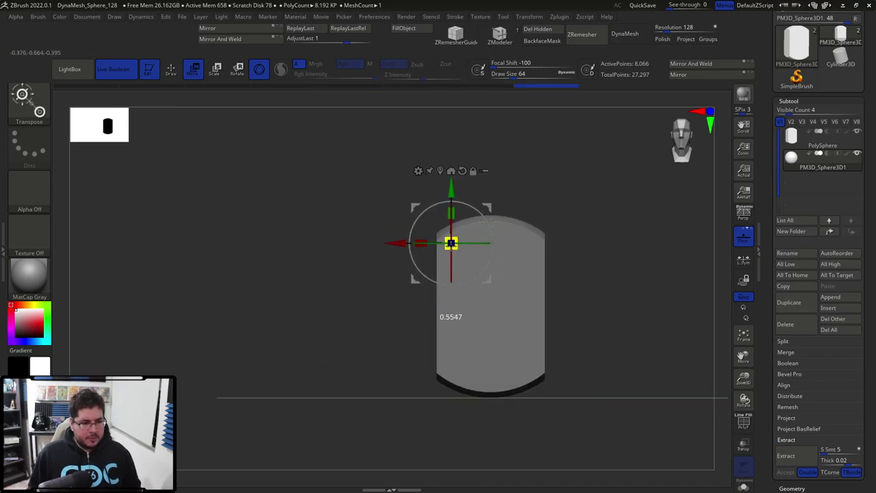
{"action": "mouse_move", "coordinate": [386, 226]}
{"action": "left_mouse_down"}
{"action": "mouse_move", "coordinate": [561, 211]}
{"action": "mouse_move", "coordinate": [509, 246]}
{"action": "left_mouse_up"}
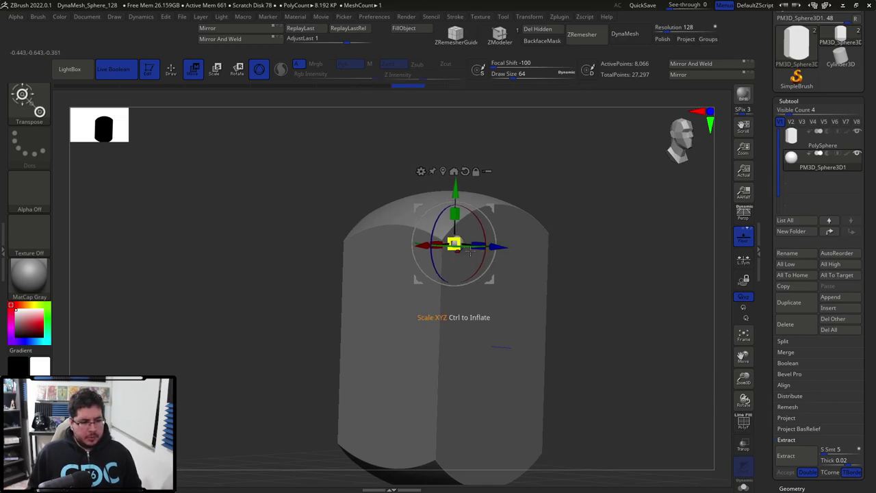
{"action": "mouse_move", "coordinate": [561, 171]}
{"action": "left_mouse_down", "text": "shift"}
{"action": "mouse_move", "coordinate": [572, 167]}
{"action": "mouse_move", "coordinate": [579, 142]}
{"action": "left_mouse_up", "text": "shift"}
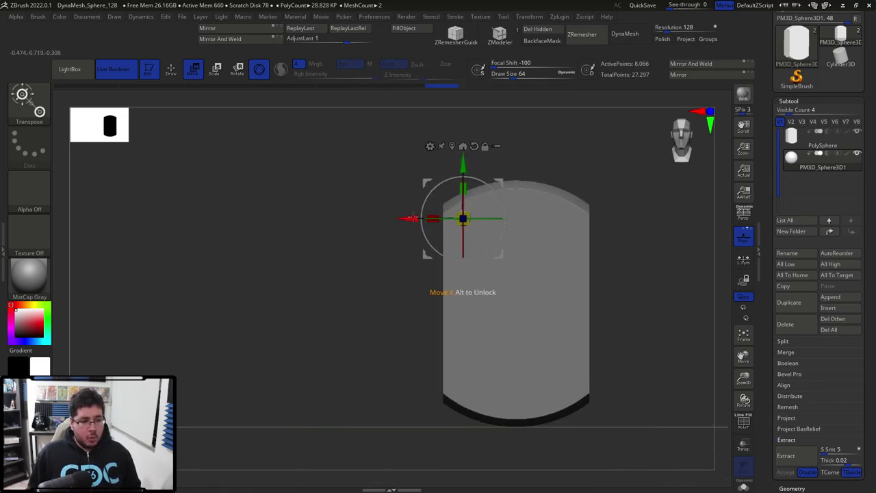
{"action": "left_click_drag", "start_coordinate": [427, 220], "coordinate": [429, 222]}
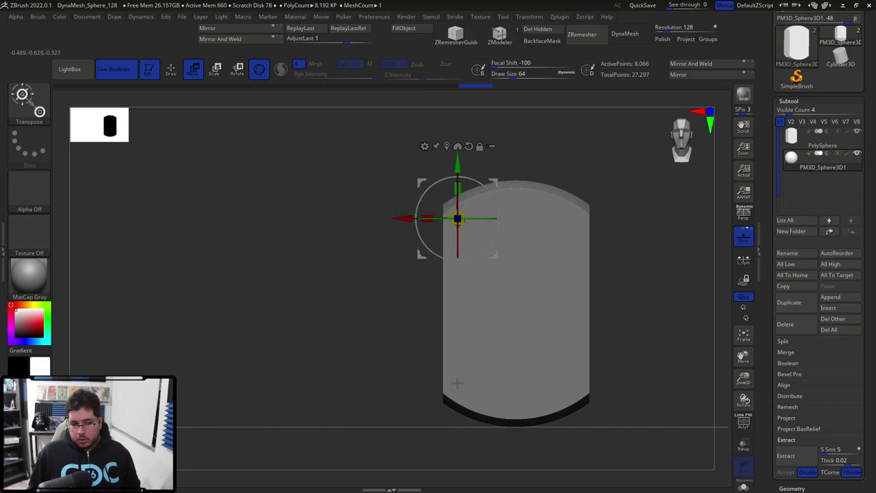
{"action": "left_click_drag", "start_coordinate": [394, 338], "coordinate": [342, 284], "text": "alt"}
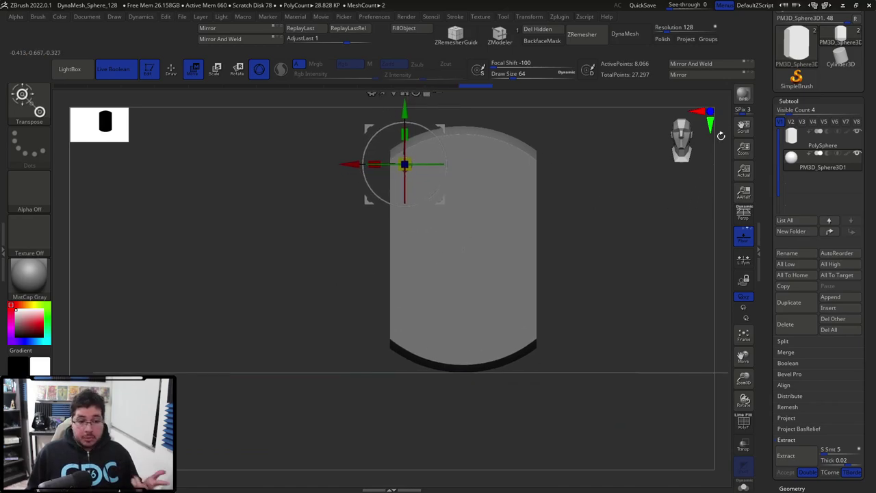
{"action": "left_click", "coordinate": [792, 101]}
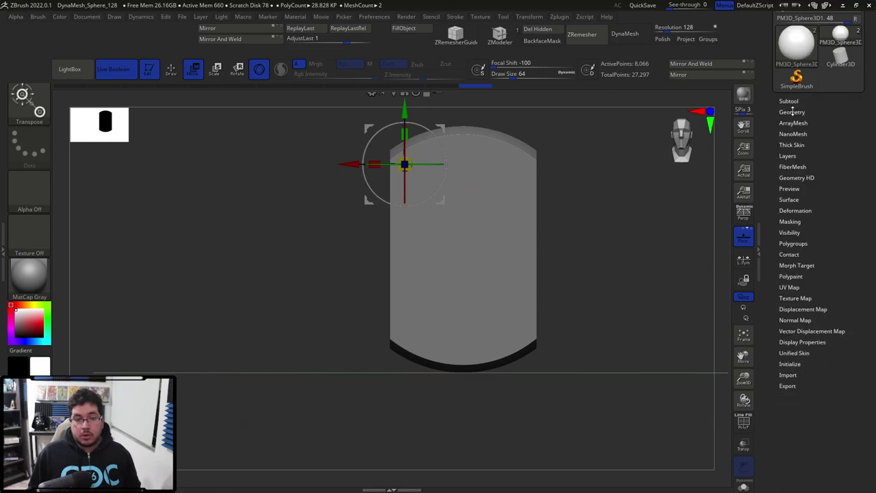
- Expand the Stager options under Tool > Geometry and return to Draw mode
{"action": "left_click", "coordinate": [792, 111]}
{"action": "scroll", "coordinate": [808, 273], "scroll_direction": "down", "scroll_amount": 3}
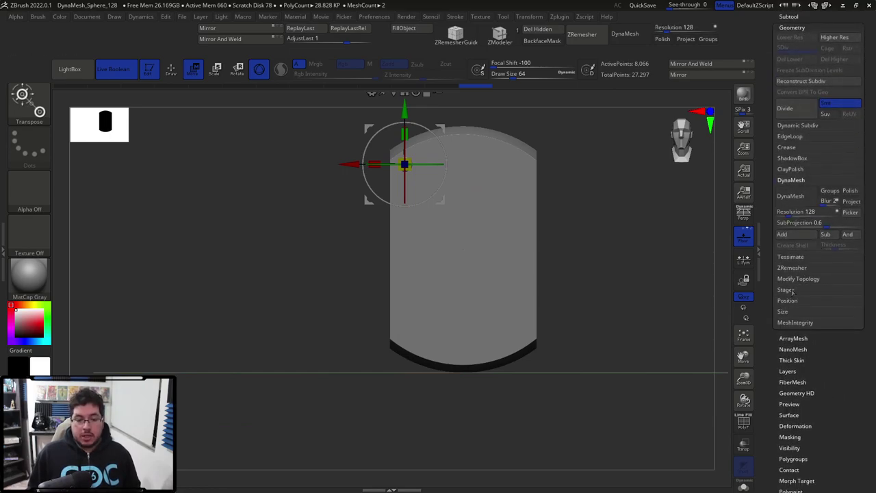
{"action": "left_click", "coordinate": [793, 291]}
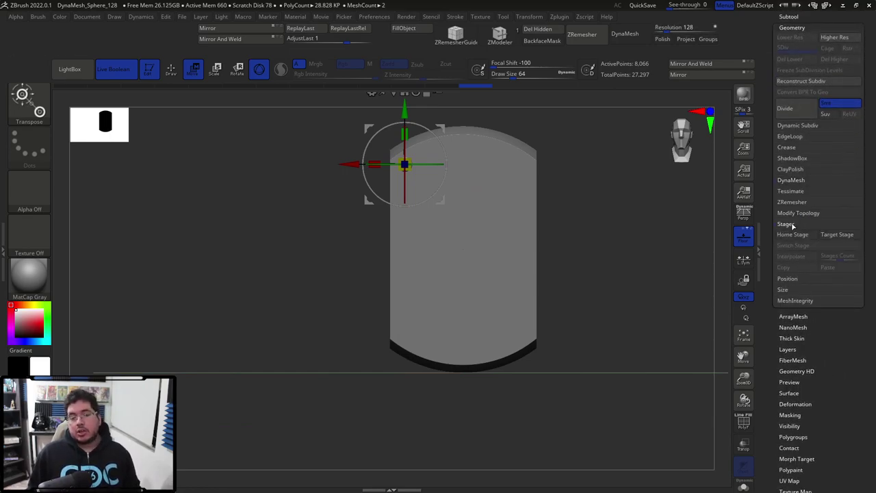
{"action": "key", "text": "q"}
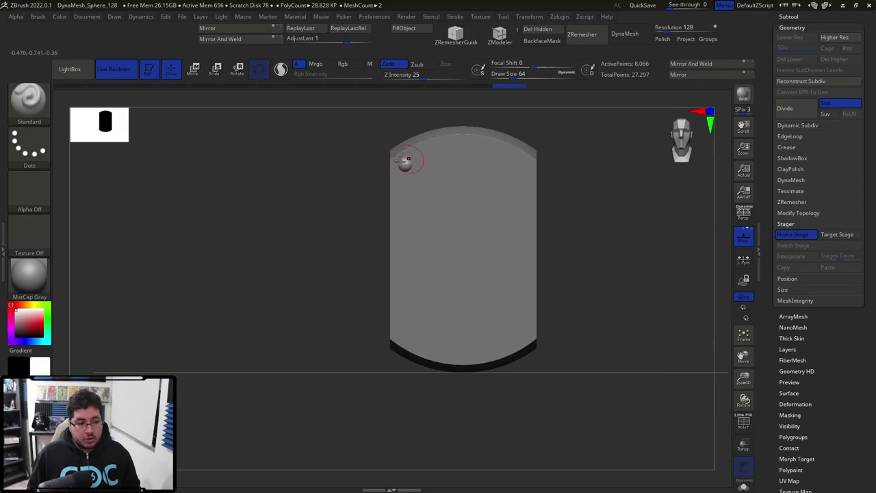
- Move the rivet down near the panel's bottom, store it as Target Stage, and test Switch Stage
{"action": "key", "text": "w"}
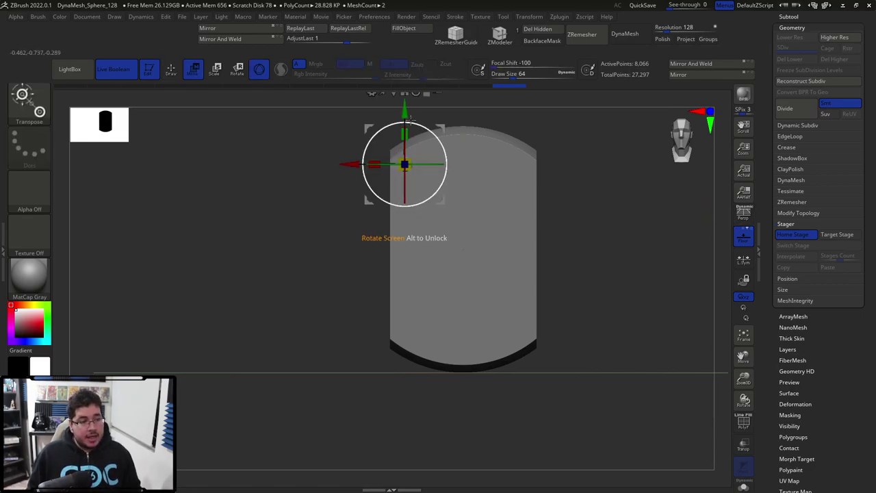
{"action": "left_click_drag", "start_coordinate": [405, 133], "coordinate": [392, 279]}
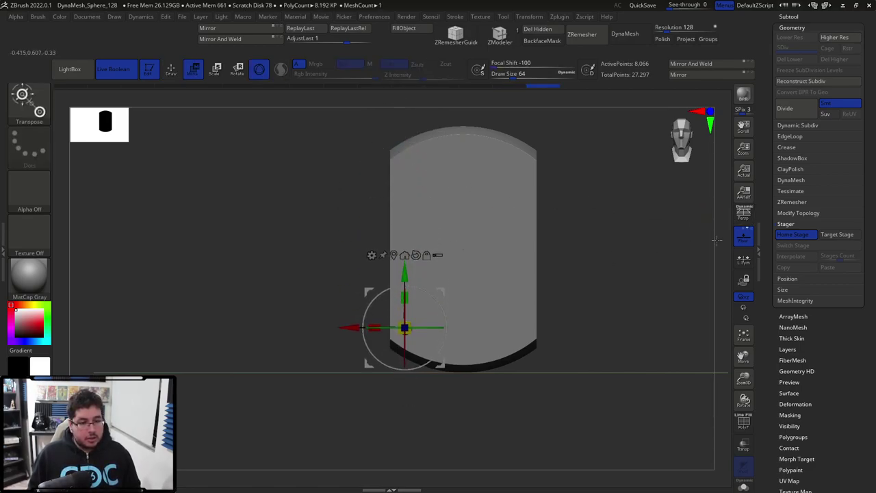
{"action": "left_click", "coordinate": [837, 234]}
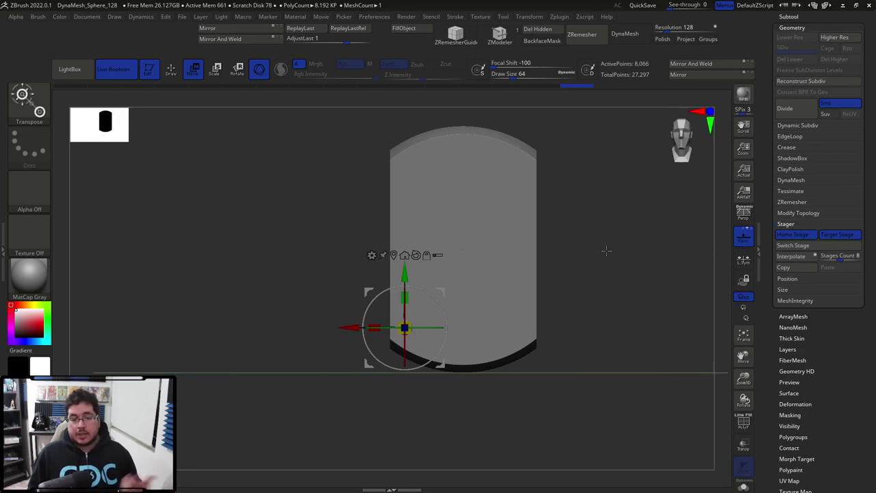
{"action": "key", "text": "q"}
{"action": "left_click", "coordinate": [794, 245]}
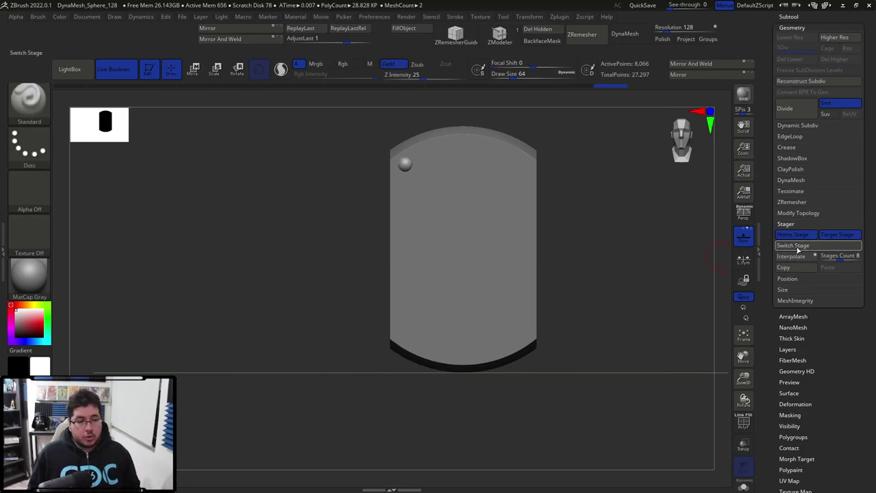
{"action": "left_click", "coordinate": [795, 245]}
- Carve a wavy groove across the rivet with DamStandard, then switch it back to its home stage
{"action": "scroll", "coordinate": [668, 243], "scroll_direction": "up", "scroll_amount": 3}
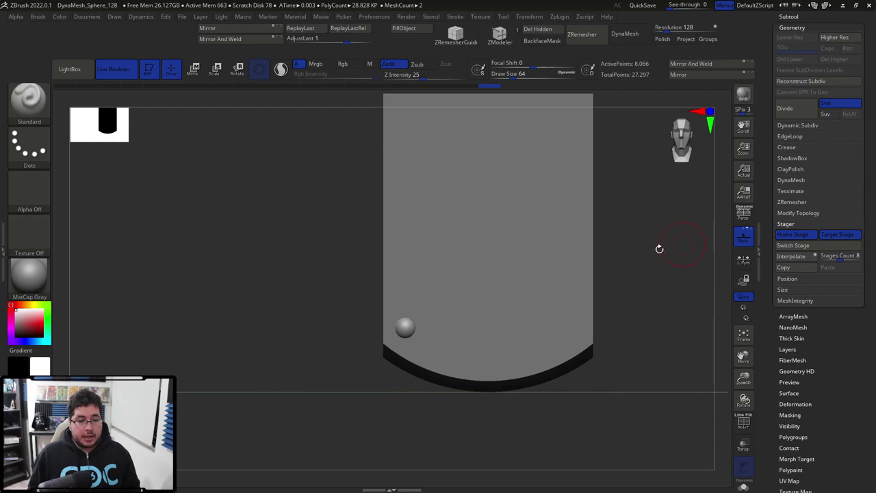
{"action": "key", "text": "b"}
{"action": "key", "text": "d"}
{"action": "key", "text": "s"}
{"action": "key", "text": "space"}
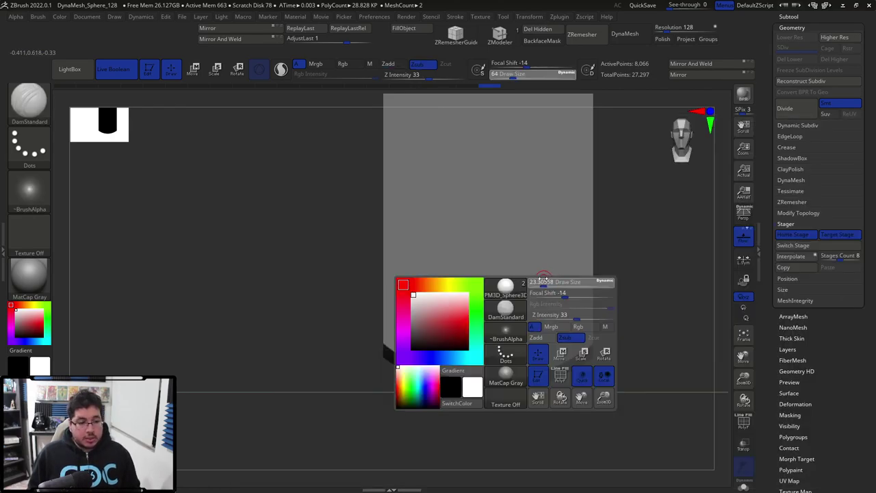
{"action": "key", "text": "f"}
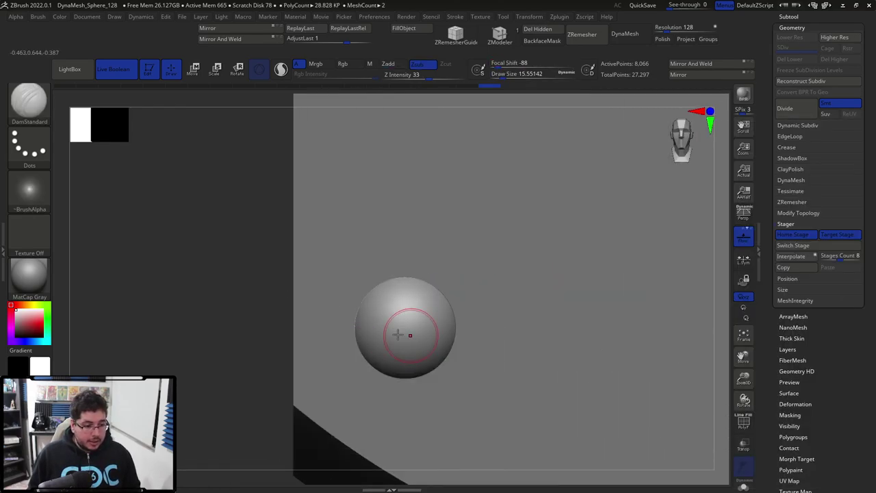
{"action": "key", "text": "space"}
{"action": "left_click_drag", "start_coordinate": [375, 301], "coordinate": [430, 319]}
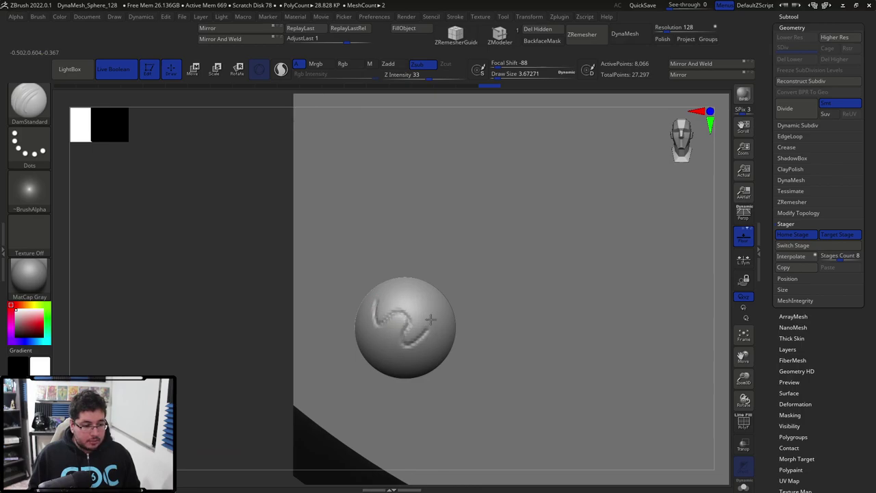
{"action": "mouse_move", "coordinate": [283, 336]}
{"action": "left_mouse_down"}
{"action": "mouse_move", "coordinate": [255, 312]}
{"action": "mouse_move", "coordinate": [287, 260]}
{"action": "left_mouse_up"}
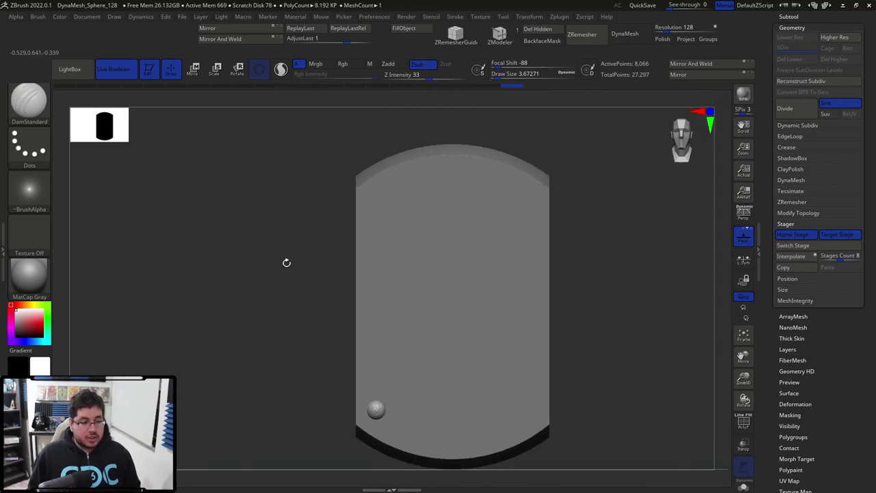
{"action": "left_click", "coordinate": [793, 245]}
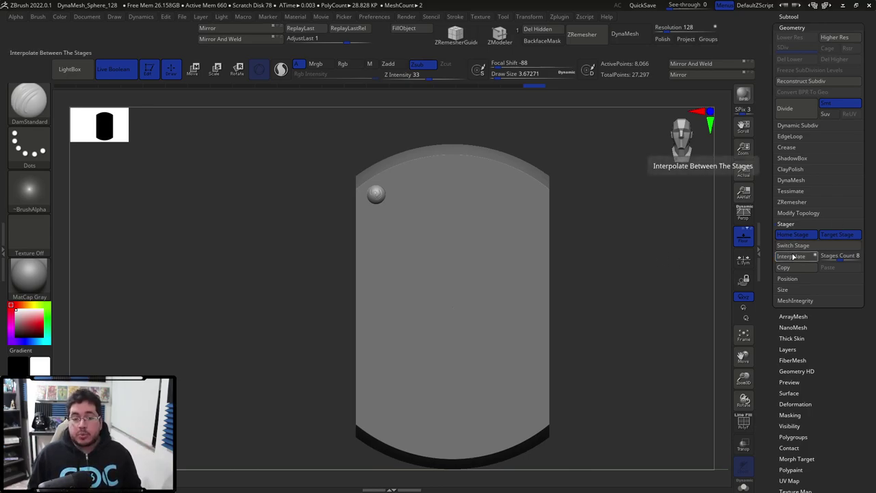
- After undoing trial fills, set Stages Count to 5 and interpolate five rivets, then view front-on
{"action": "left_click", "coordinate": [795, 259]}
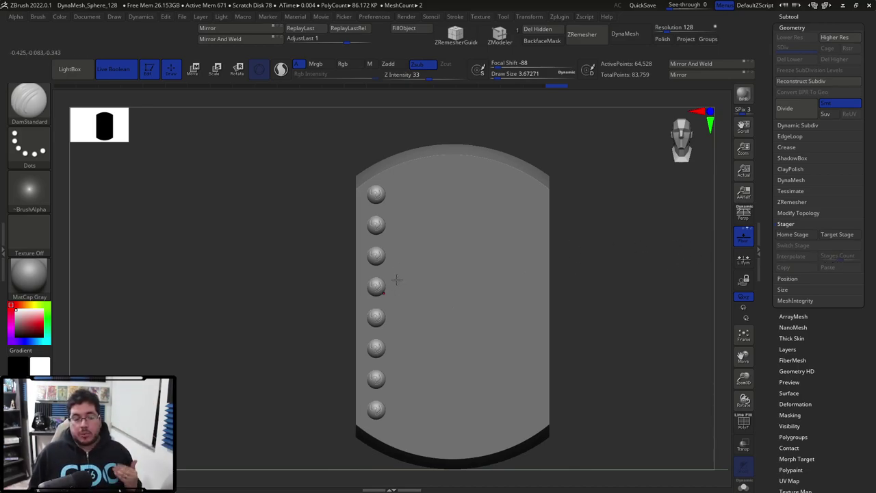
{"action": "mouse_move", "coordinate": [600, 262]}
{"action": "left_mouse_down"}
{"action": "mouse_move", "coordinate": [611, 262]}
{"action": "mouse_move", "coordinate": [607, 272]}
{"action": "left_mouse_up"}
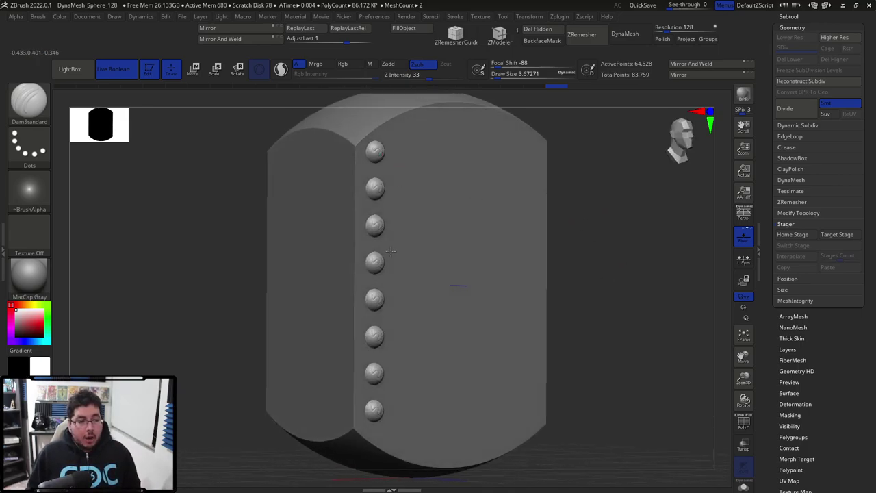
{"action": "key", "text": "ctrl+z"}
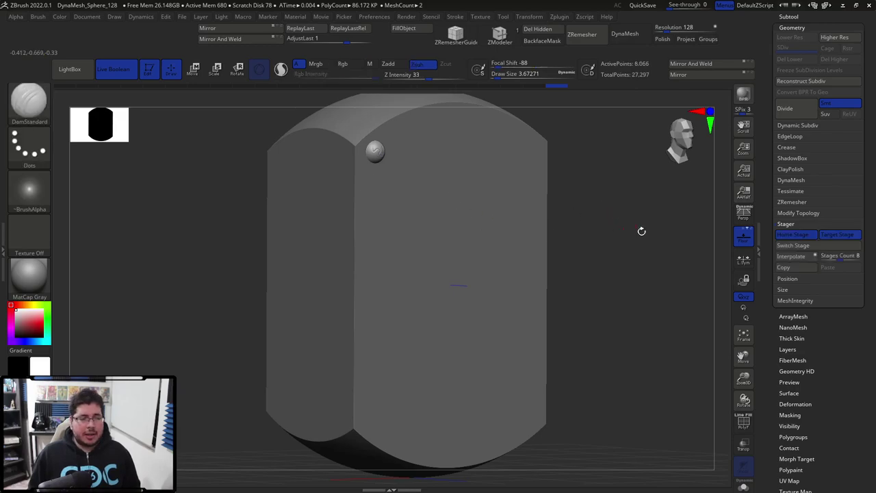
{"action": "left_click", "coordinate": [792, 256]}
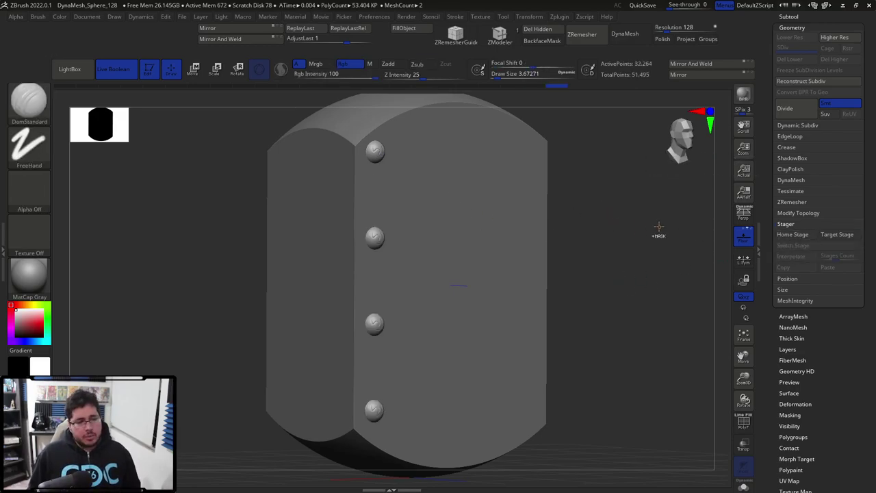
{"action": "key", "text": "ctrl+z"}
{"action": "left_click", "coordinate": [836, 256]}
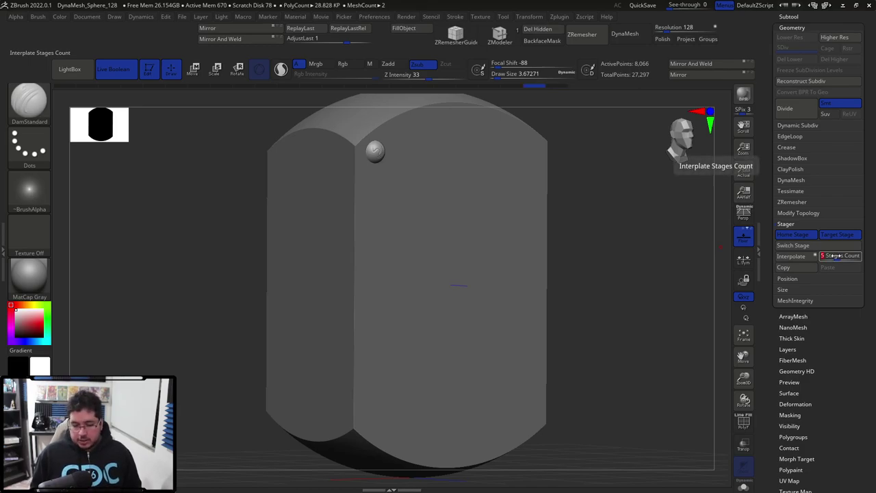
{"action": "left_click", "coordinate": [791, 256]}
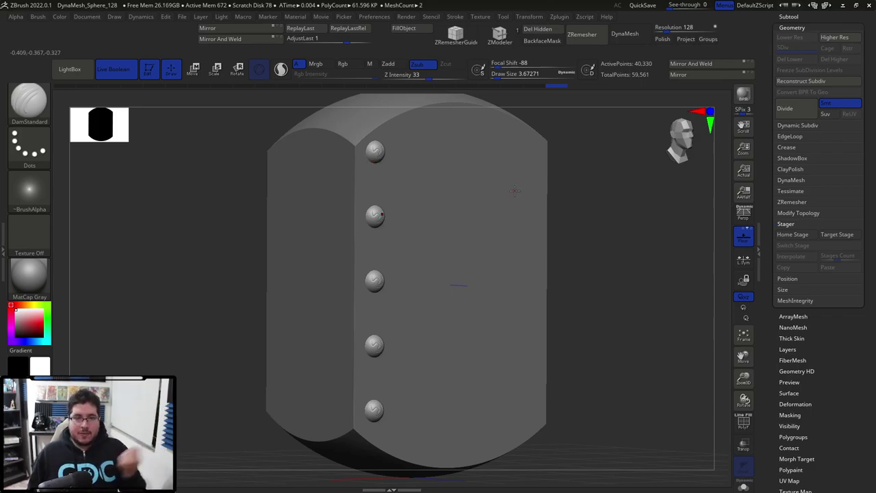
{"action": "left_click_drag", "start_coordinate": [645, 230], "coordinate": [623, 229], "text": "shift"}
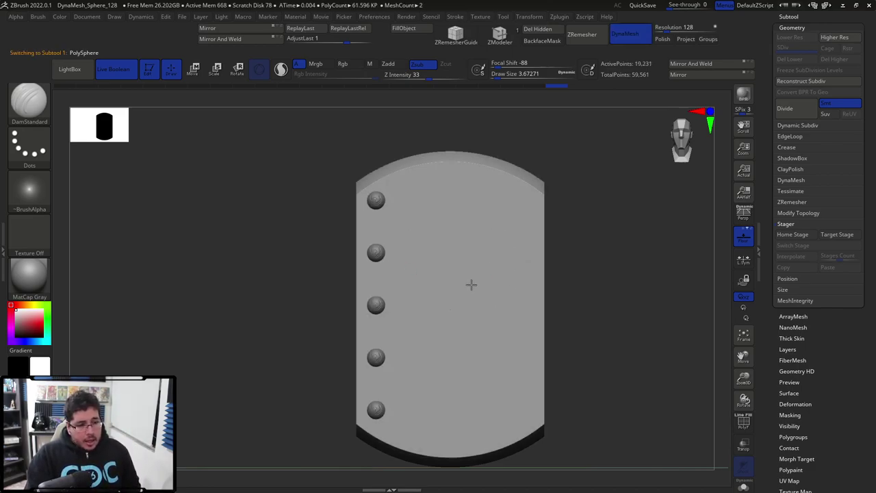
- Increase the Draw Size and select the Chisel brush, undoing a test stroke
{"action": "left_click_drag", "start_coordinate": [584, 254], "coordinate": [544, 205]}
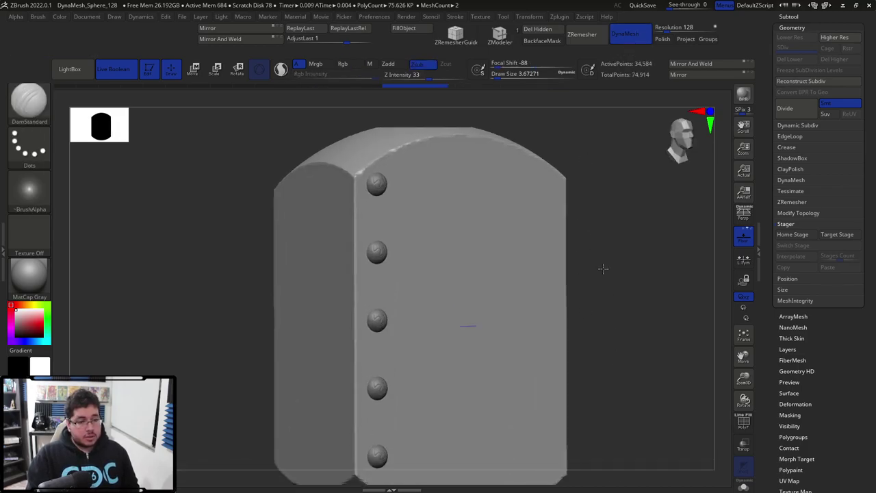
{"action": "key", "text": "space"}
{"action": "left_click_drag", "start_coordinate": [448, 182], "coordinate": [445, 190]}
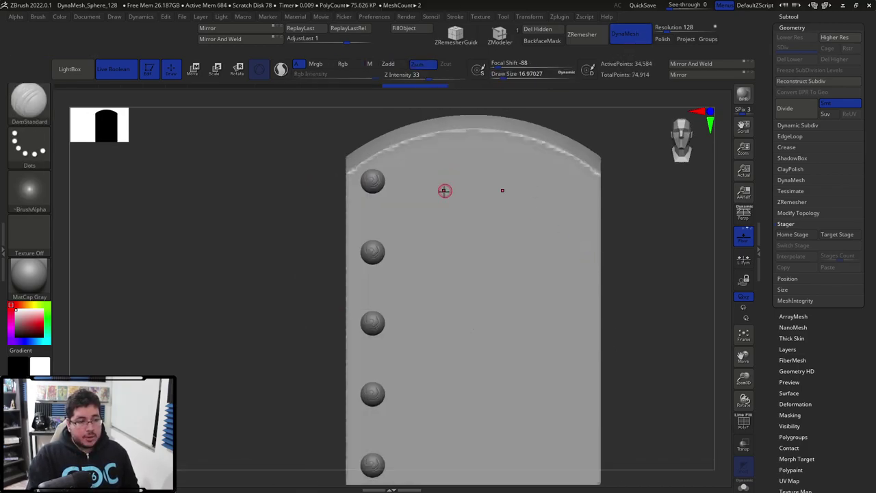
{"action": "left_click_drag", "start_coordinate": [642, 183], "coordinate": [618, 180]}
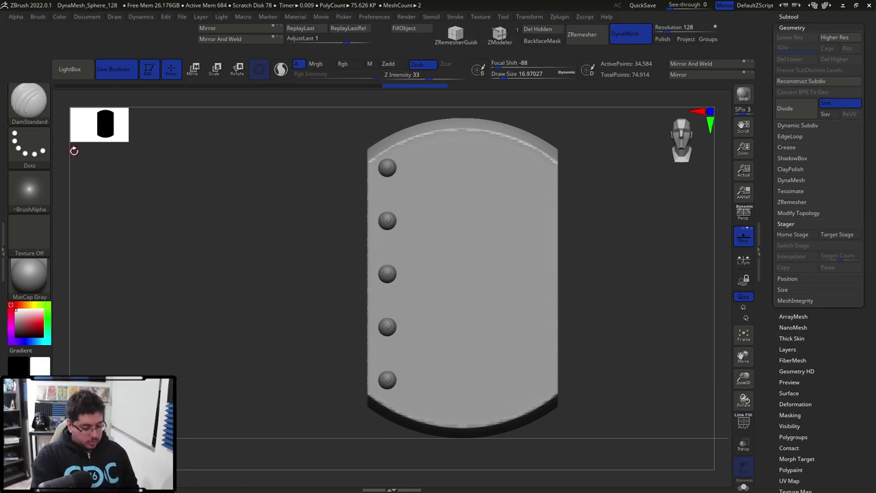
{"action": "left_click", "coordinate": [29, 102]}
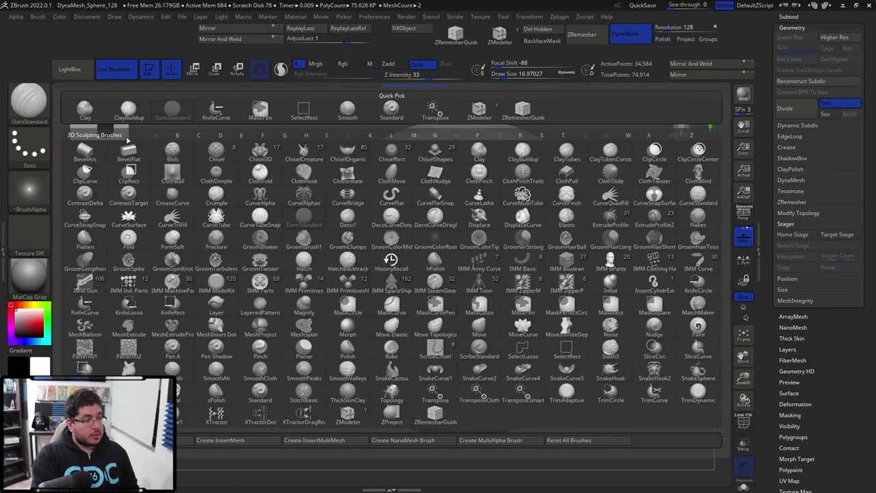
{"action": "left_click", "coordinate": [212, 151]}
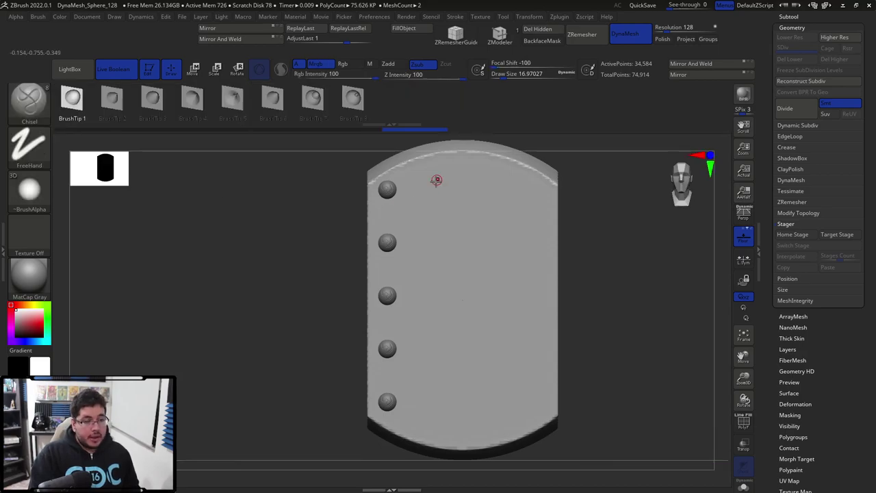
{"action": "left_click_drag", "start_coordinate": [417, 204], "coordinate": [387, 241]}
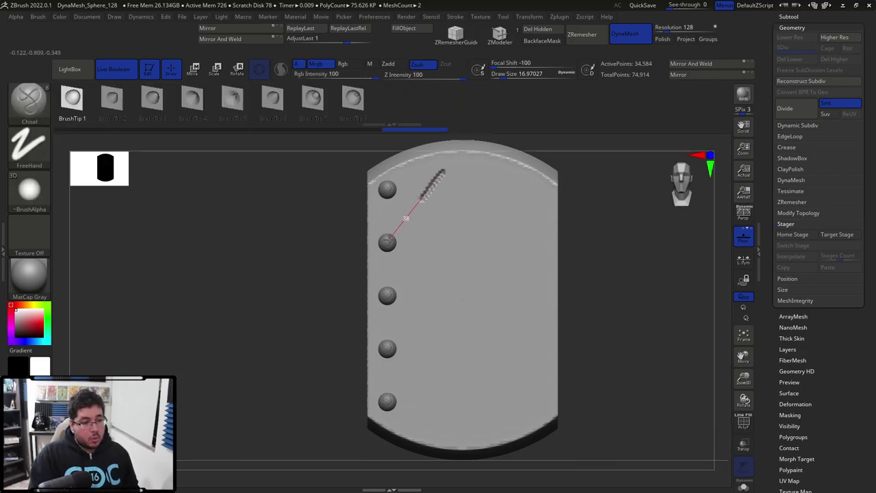
{"action": "key", "text": "ctrl+z"}
- Stamp a small nick, then carve a short groove by the top rivets and a long lower-right diagonal
{"action": "left_click_drag", "start_coordinate": [692, 27], "coordinate": [625, 49]}
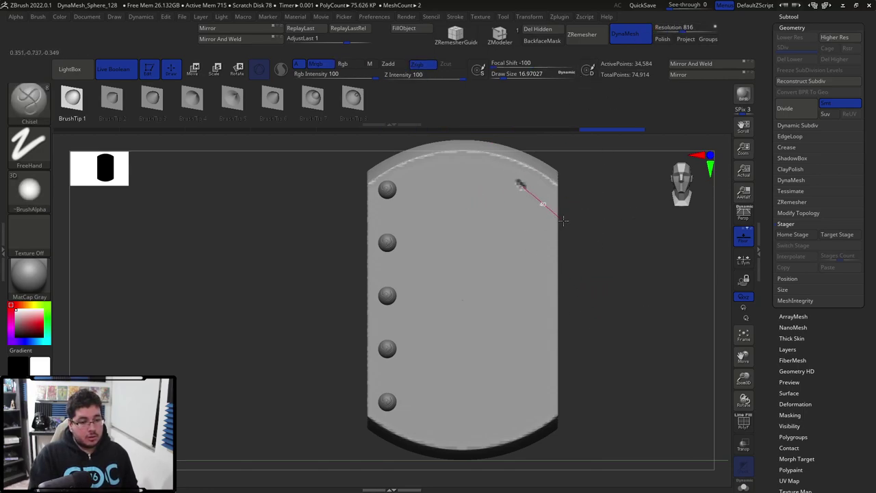
{"action": "left_click_drag", "start_coordinate": [562, 220], "coordinate": [561, 219]}
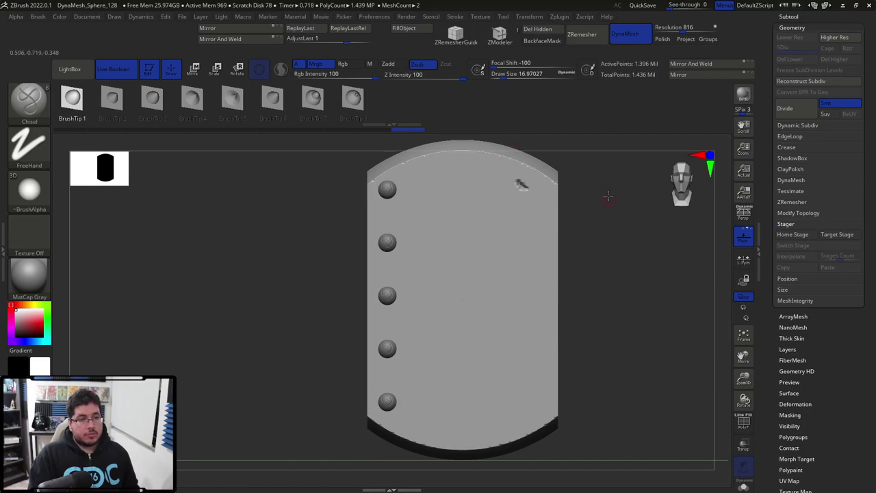
{"action": "left_click_drag", "start_coordinate": [593, 192], "coordinate": [577, 210], "text": "alt"}
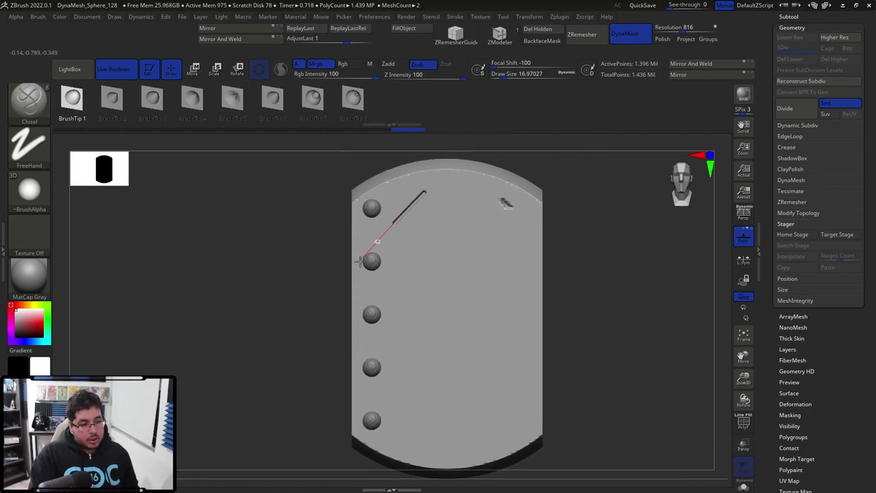
{"action": "left_click_drag", "start_coordinate": [355, 267], "coordinate": [355, 265]}
{"action": "left_click_drag", "start_coordinate": [614, 297], "coordinate": [619, 259], "text": "alt"}
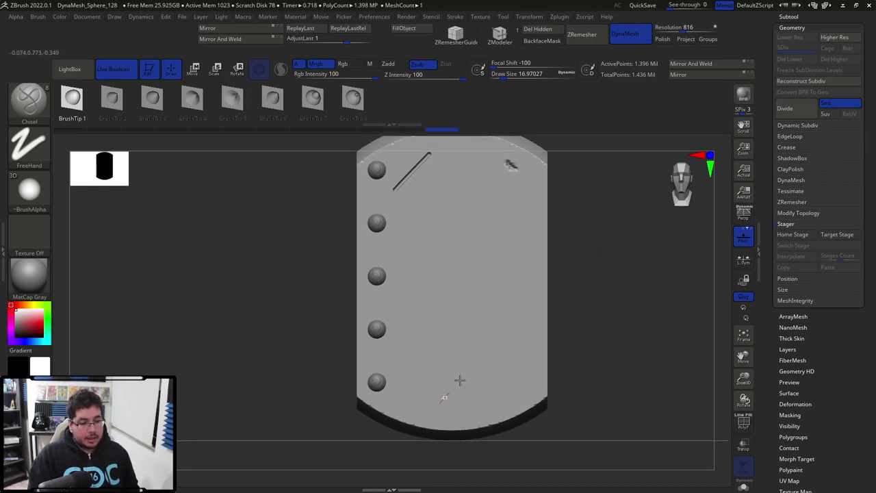
{"action": "left_click_drag", "start_coordinate": [439, 403], "coordinate": [563, 246]}
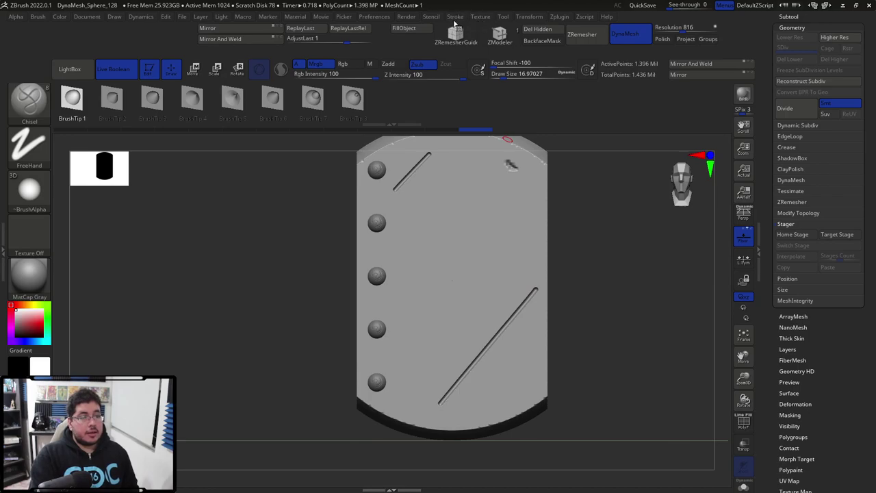
- Set Interpolate Strokes Count to 10, interpolate grooves between the strokes, then undo the fill
{"action": "left_click", "coordinate": [455, 18]}
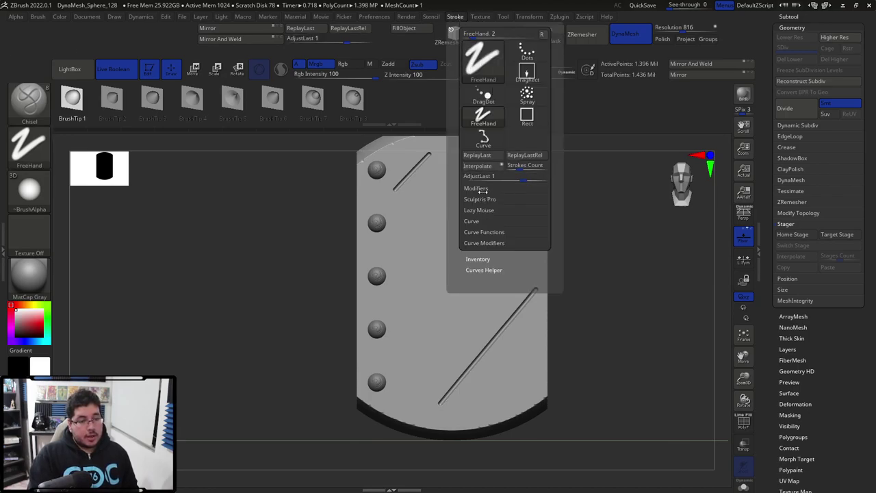
{"action": "left_click", "coordinate": [522, 166]}
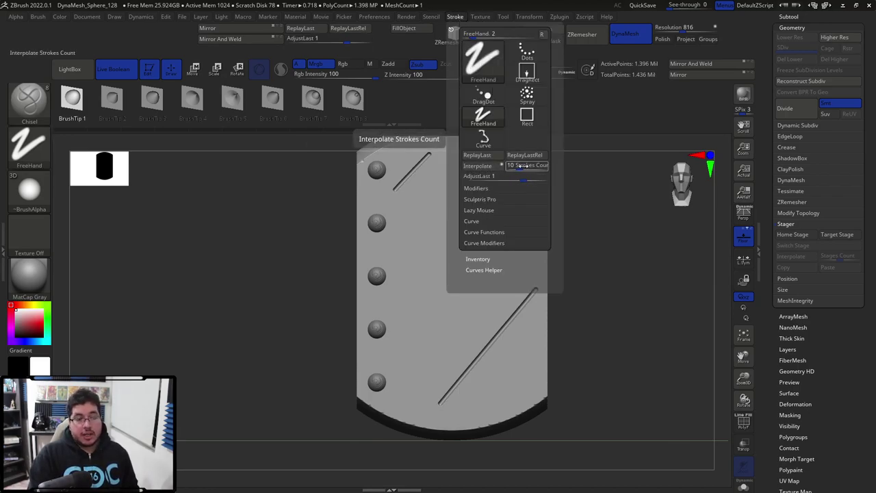
{"action": "left_click", "coordinate": [477, 166]}
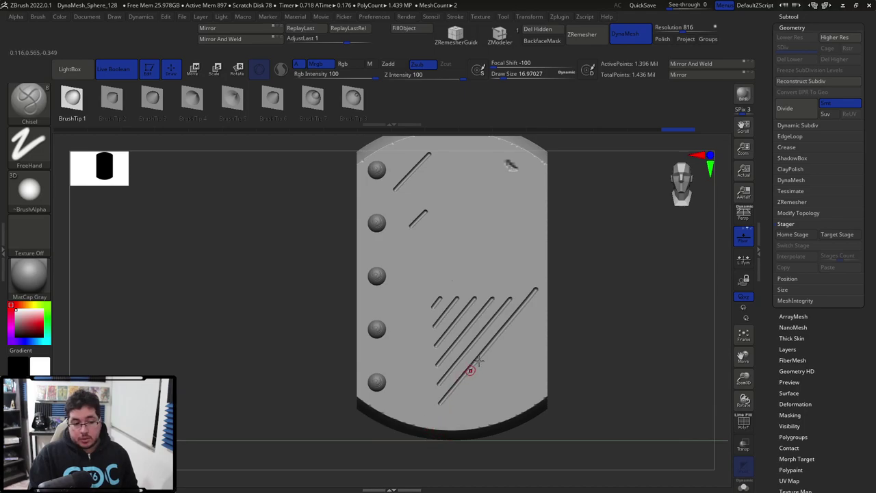
{"action": "key", "text": "ctrl+z"}
{"action": "key", "text": "ctrl+z"}
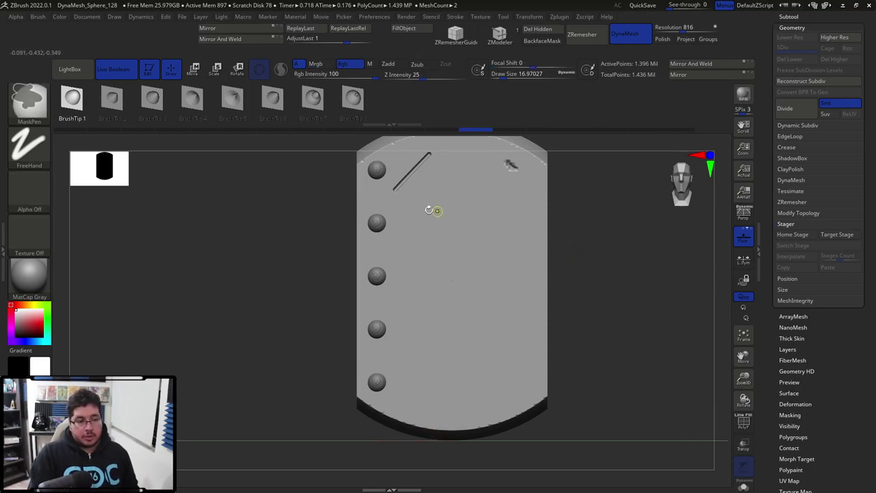
{"action": "key", "text": "ctrl+z"}
{"action": "key", "text": "ctrl+z"}
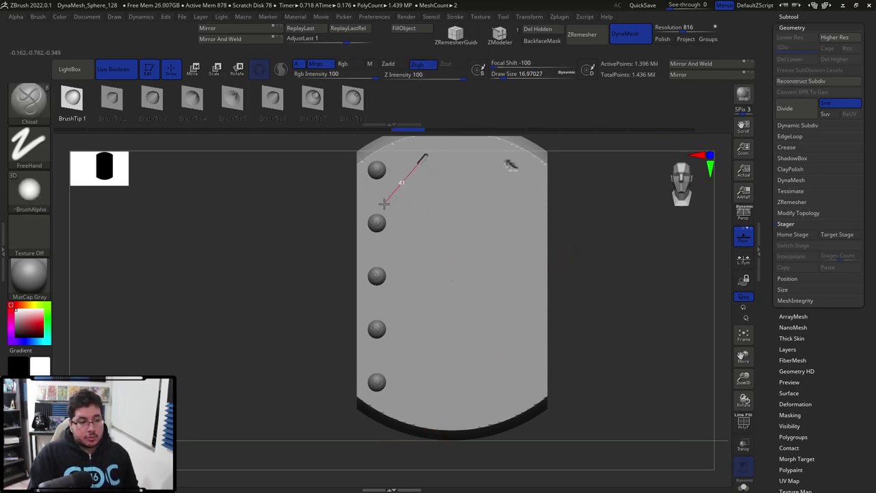
- Redraw the short and long diagonal grooves and interpolate them again before undoing
{"action": "left_click_drag", "start_coordinate": [375, 218], "coordinate": [375, 220]}
{"action": "left_click_drag", "start_coordinate": [534, 280], "coordinate": [386, 450]}
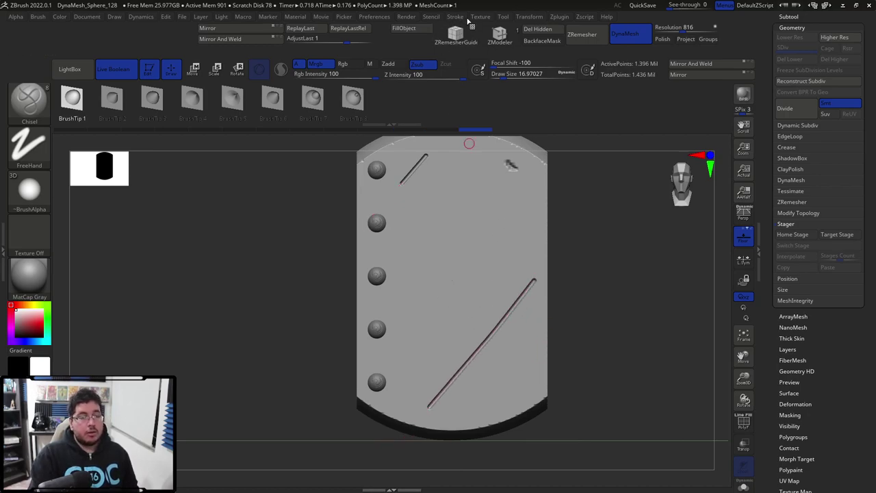
{"action": "left_click", "coordinate": [455, 16]}
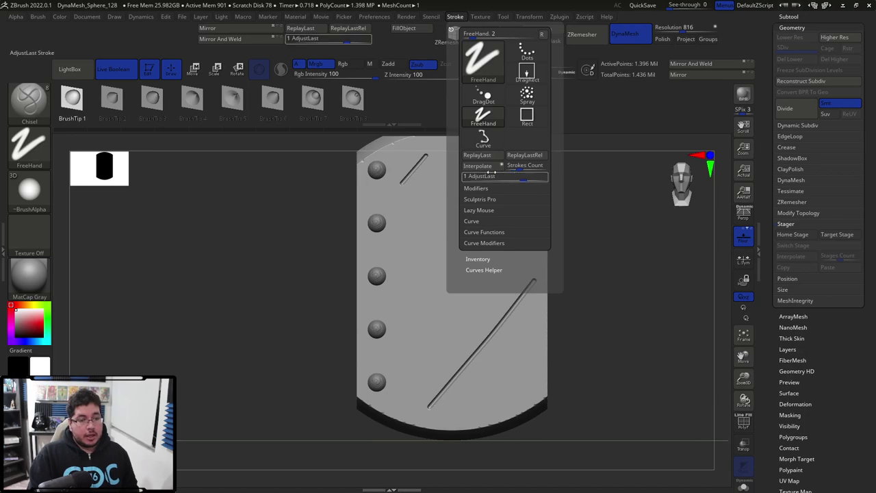
{"action": "left_click", "coordinate": [477, 165]}
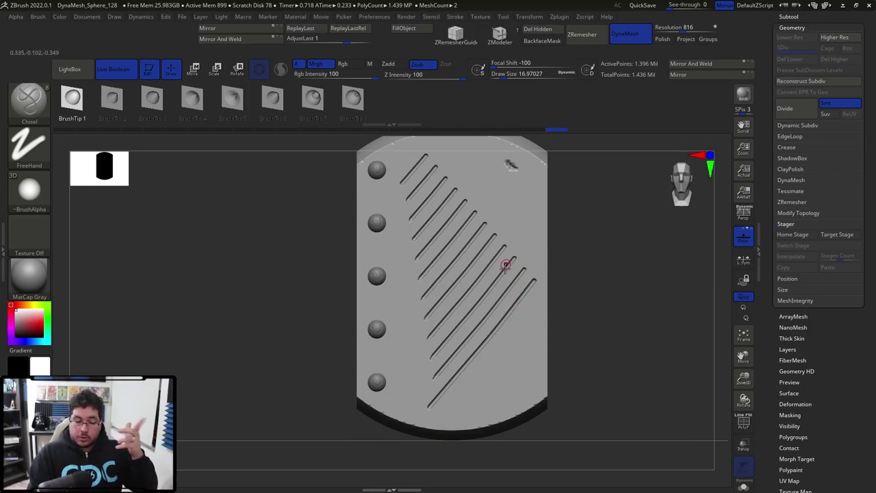
{"action": "key", "text": "ctrl"}
- Undo the old grooves, then carve a hooked curve near the top and a long diagonal
{"action": "key", "text": "ctrl+z"}
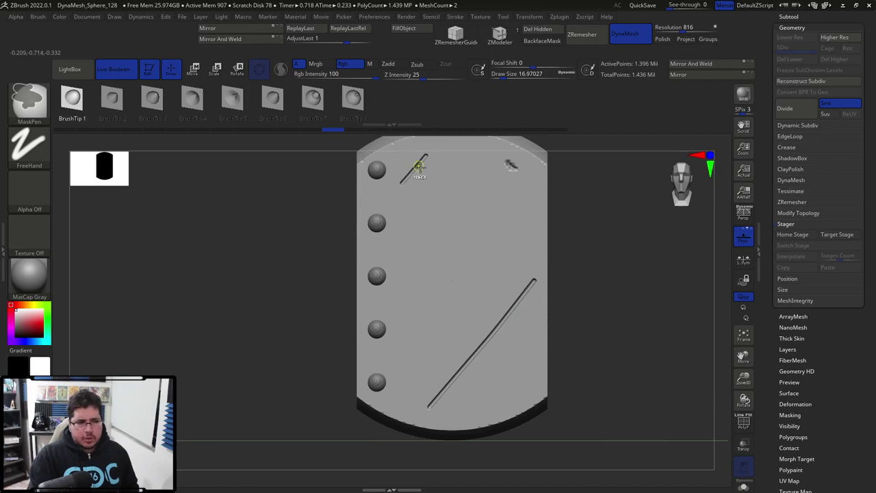
{"action": "key", "text": "ctrl+z"}
{"action": "key", "text": "ctrl+z"}
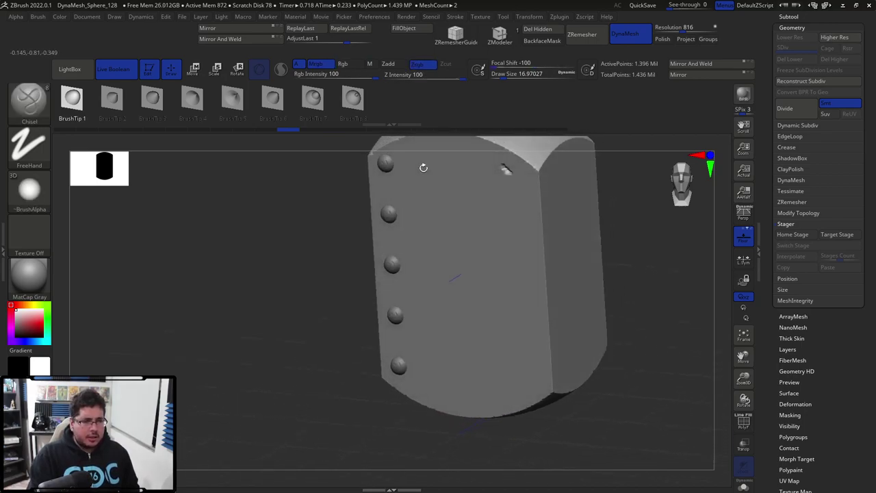
{"action": "right_click_drag", "start_coordinate": [436, 147], "coordinate": [393, 235]}
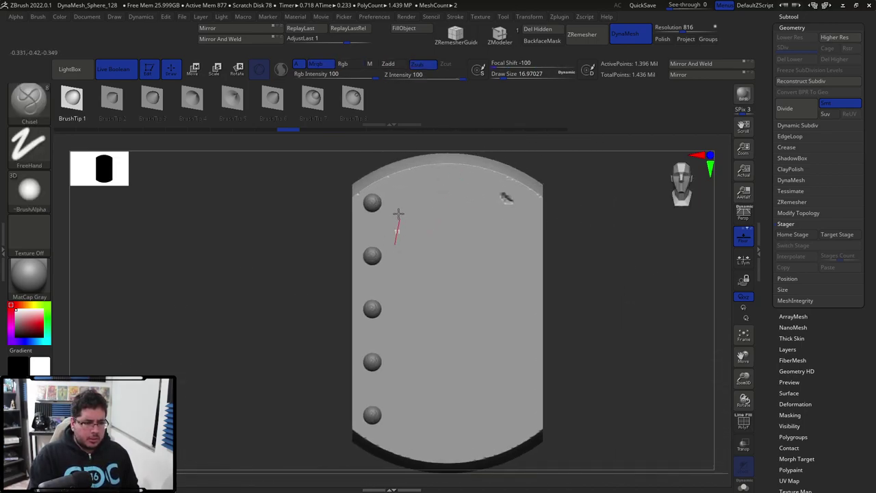
{"action": "left_click_drag", "start_coordinate": [382, 181], "coordinate": [409, 194]}
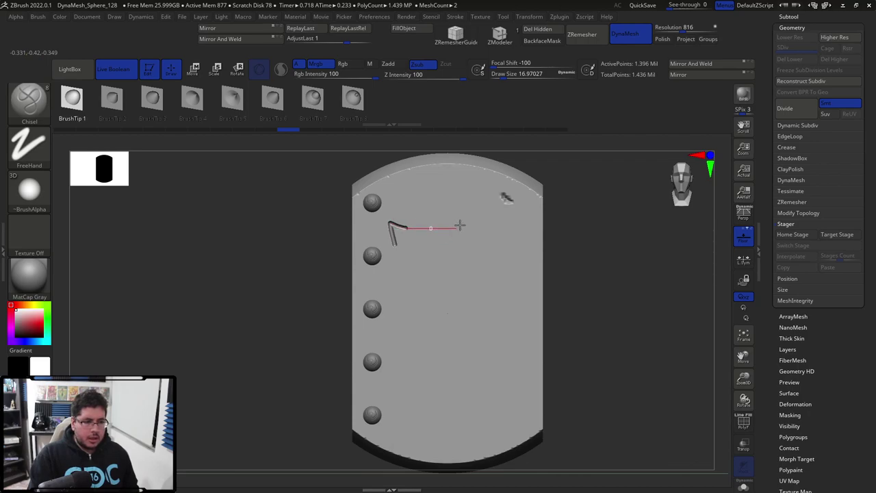
{"action": "left_click_drag", "start_coordinate": [430, 243], "coordinate": [423, 220]}
{"action": "mouse_move", "coordinate": [423, 221]}
{"action": "left_mouse_down"}
{"action": "mouse_move", "coordinate": [418, 189]}
{"action": "mouse_move", "coordinate": [462, 167]}
{"action": "mouse_move", "coordinate": [492, 239]}
{"action": "left_mouse_up"}
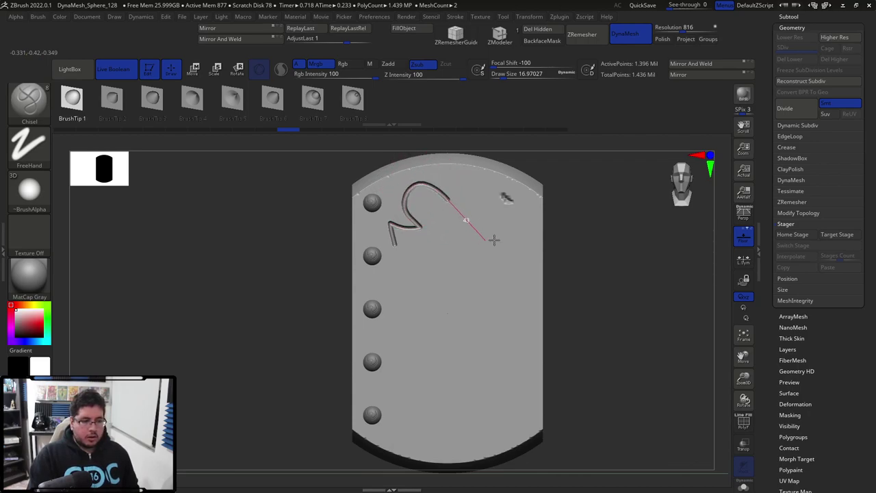
{"action": "mouse_move", "coordinate": [417, 435]}
{"action": "left_mouse_down"}
{"action": "mouse_move", "coordinate": [557, 279]}
{"action": "mouse_move", "coordinate": [576, 192]}
{"action": "left_mouse_up"}
- Interpolate grooves between the hook and diagonal, retry with Strokes Count 4, then undo
{"action": "left_click", "coordinate": [455, 17]}
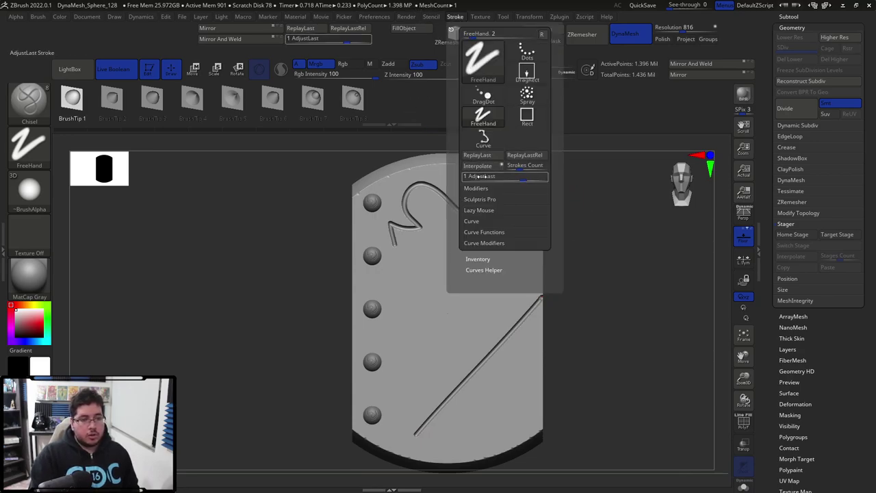
{"action": "left_click", "coordinate": [483, 170]}
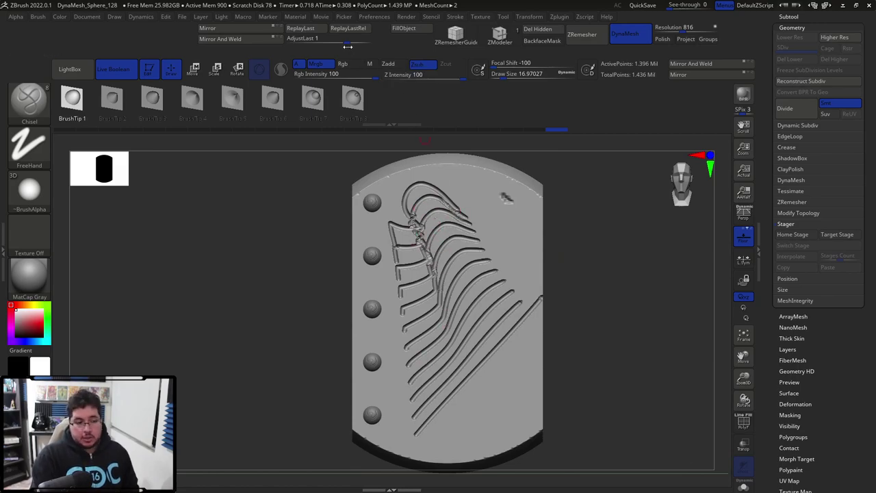
{"action": "key", "text": "ctrl+z"}
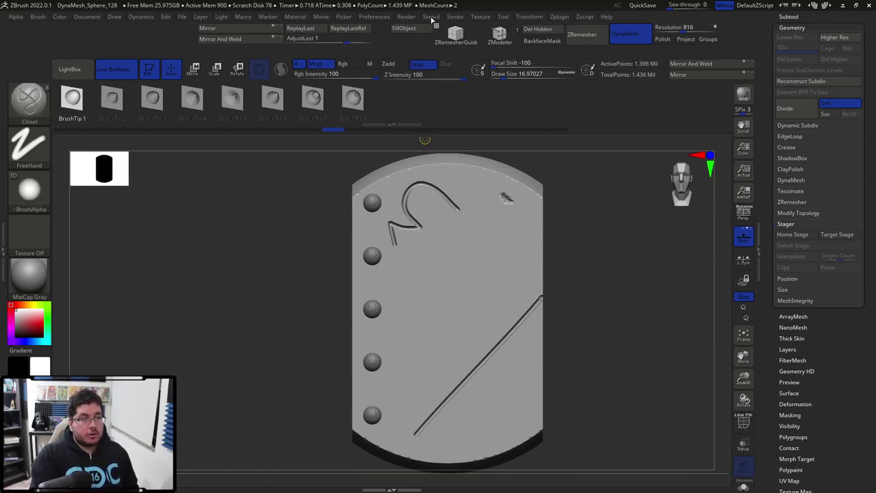
{"action": "left_click", "coordinate": [455, 16]}
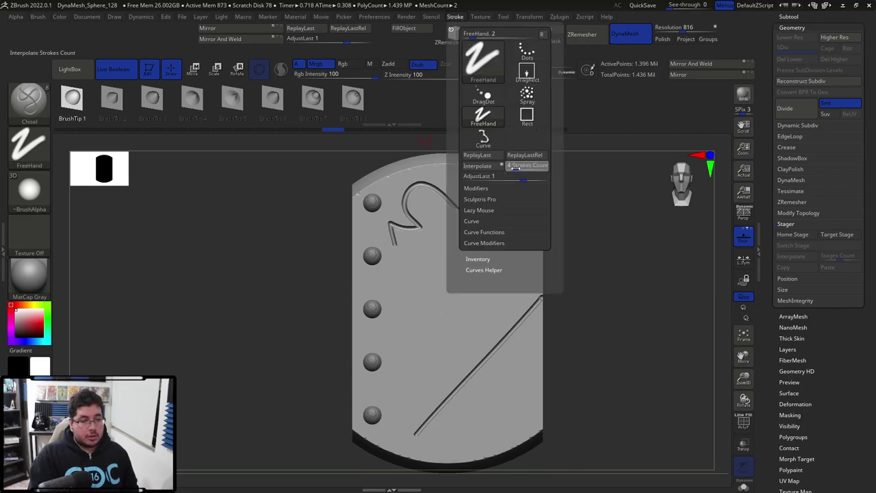
{"action": "left_click", "coordinate": [479, 167]}
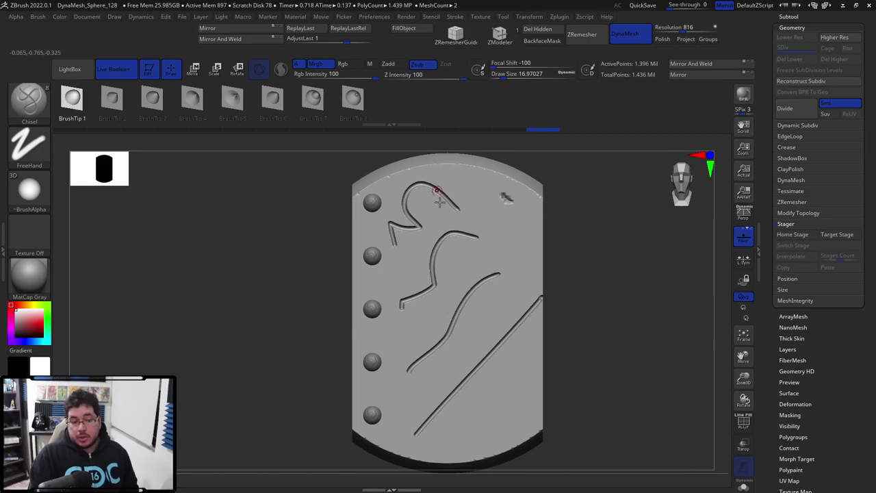
{"action": "key", "text": "ctrl+z"}
{"action": "key", "text": "ctrl+z"}
{"action": "key", "text": "ctrl+z"}
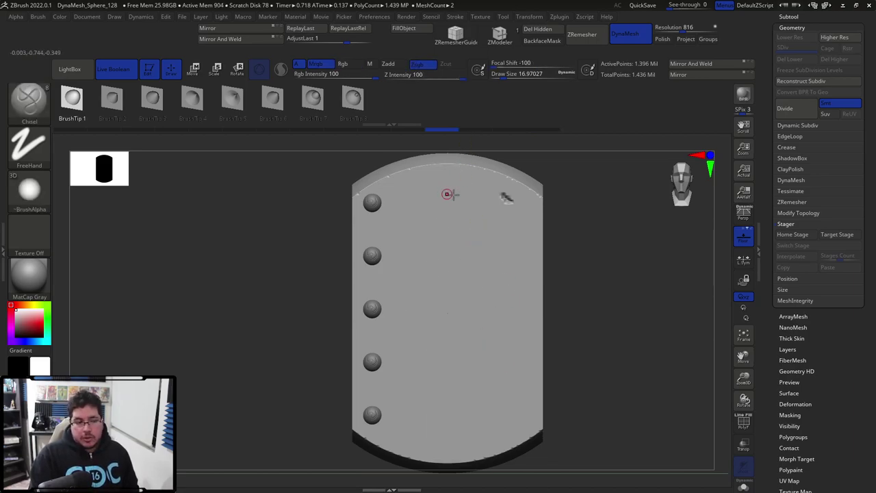
- Test and undo diagonal groove strokes on the riveted panel, then bring up the knife/slice brush picker
{"action": "left_click_drag", "start_coordinate": [390, 208], "coordinate": [410, 191]}
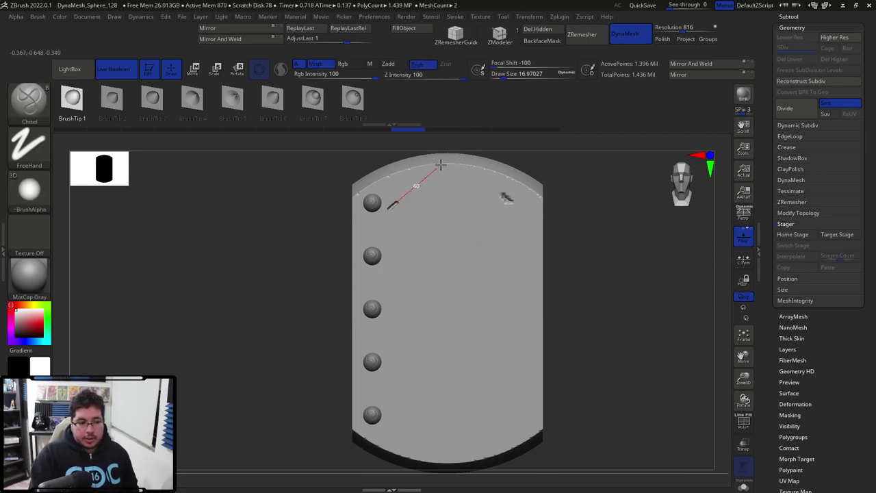
{"action": "left_click_drag", "start_coordinate": [441, 164], "coordinate": [449, 158]}
{"action": "left_click_drag", "start_coordinate": [494, 321], "coordinate": [559, 254]}
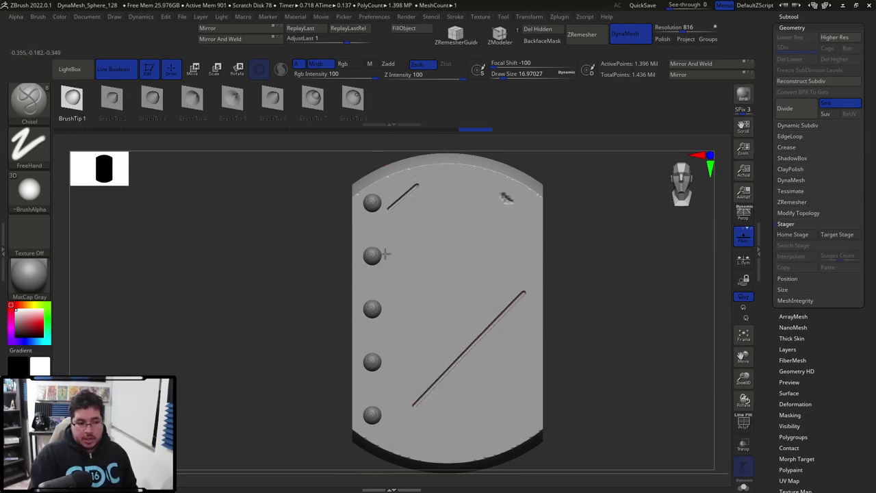
{"action": "key", "text": "ctrl+z"}
{"action": "key", "text": "ctrl+z"}
{"action": "left_click", "coordinate": [29, 103], "text": "ctrl+shift"}
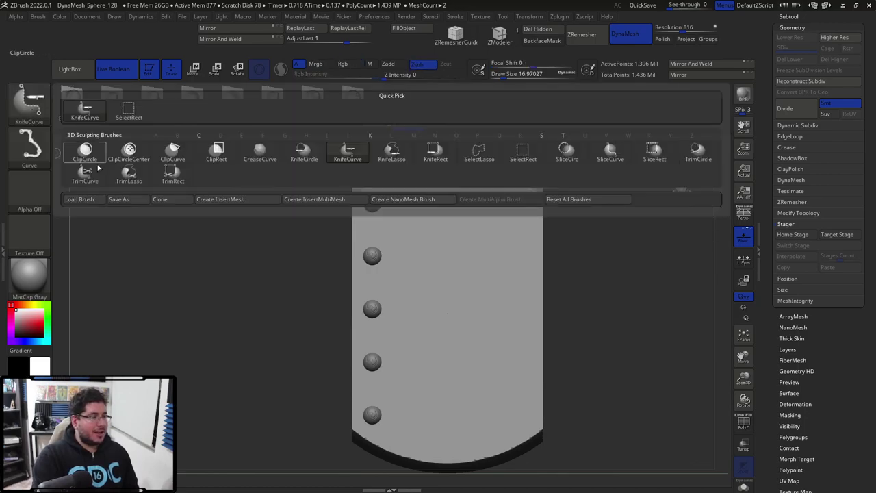
- Trim the panel's right side to a pointed angled edge using KnifeLasso, then KnifeCurve slices
{"action": "left_click", "coordinate": [405, 159]}
{"action": "scroll", "coordinate": [563, 284], "scroll_direction": "down", "scroll_amount": 3}
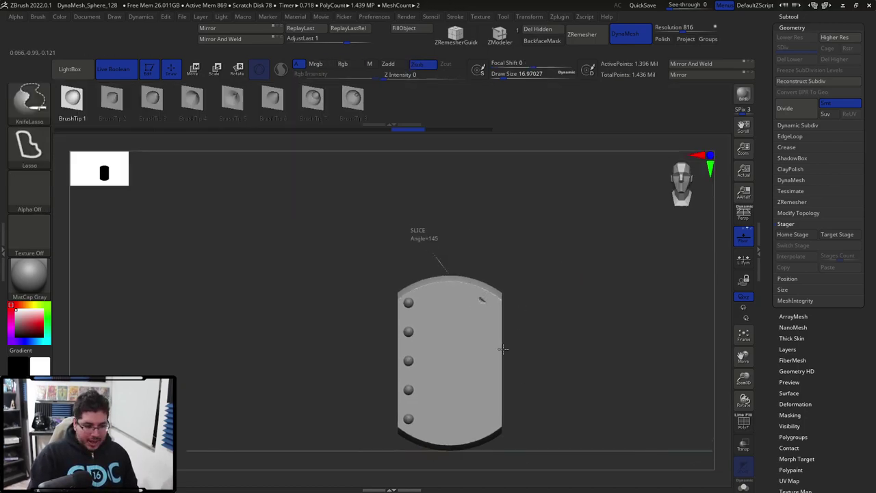
{"action": "left_click_drag", "start_coordinate": [503, 349], "coordinate": [547, 429], "text": "ctrl+shift"}
{"action": "key", "text": "b"}
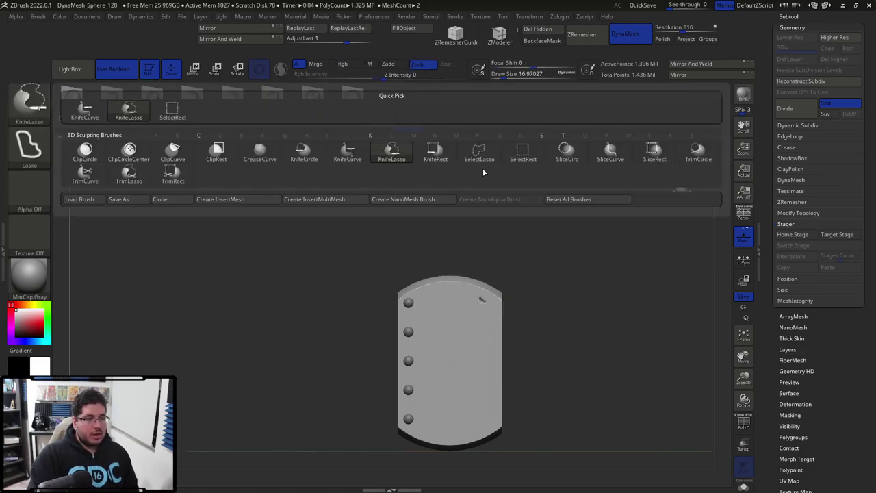
{"action": "left_click", "coordinate": [347, 152]}
{"action": "left_click_drag", "start_coordinate": [410, 241], "coordinate": [572, 415], "text": "ctrl+shift"}
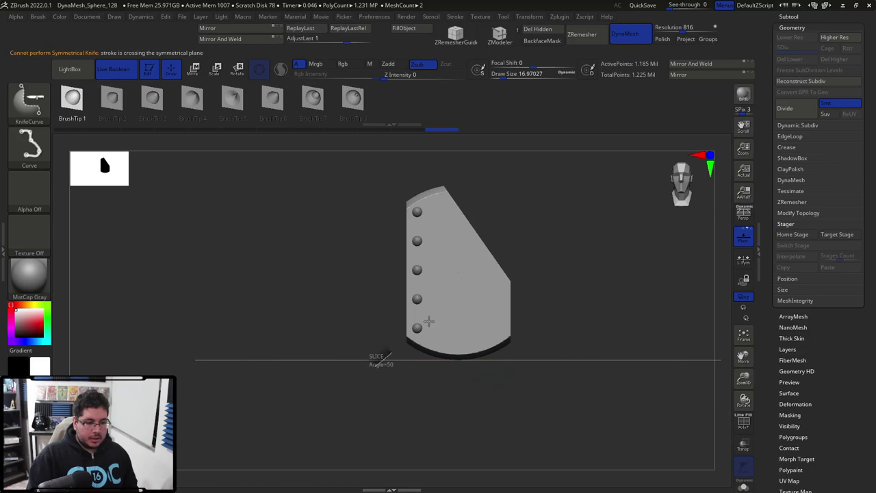
{"action": "mouse_move", "coordinate": [370, 363]}
{"action": "left_mouse_down", "text": "ctrl+shift"}
{"action": "mouse_move", "coordinate": [408, 325]}
{"action": "mouse_move", "coordinate": [372, 411]}
{"action": "mouse_move", "coordinate": [377, 418]}
{"action": "left_mouse_up", "text": "ctrl+shift"}
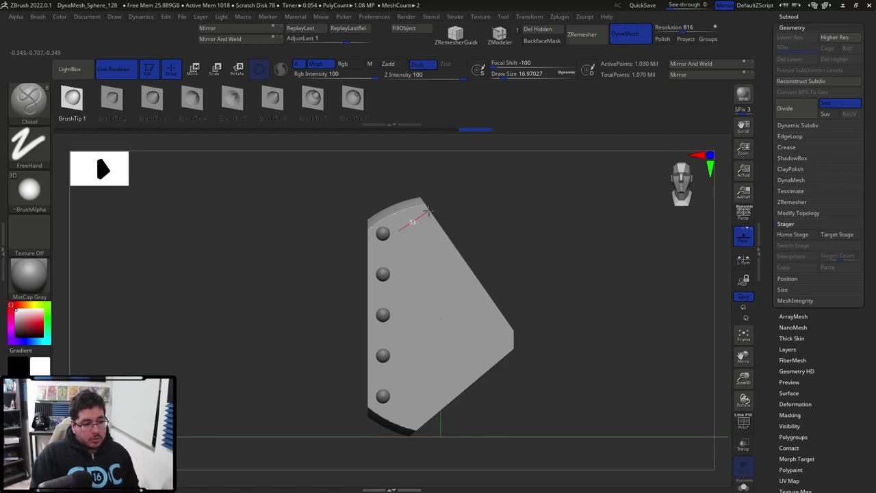
- Cut a diagonal groove near the top, test Stroke Interpolate with more strokes, then undo it
{"action": "left_click_drag", "start_coordinate": [457, 191], "coordinate": [455, 193]}
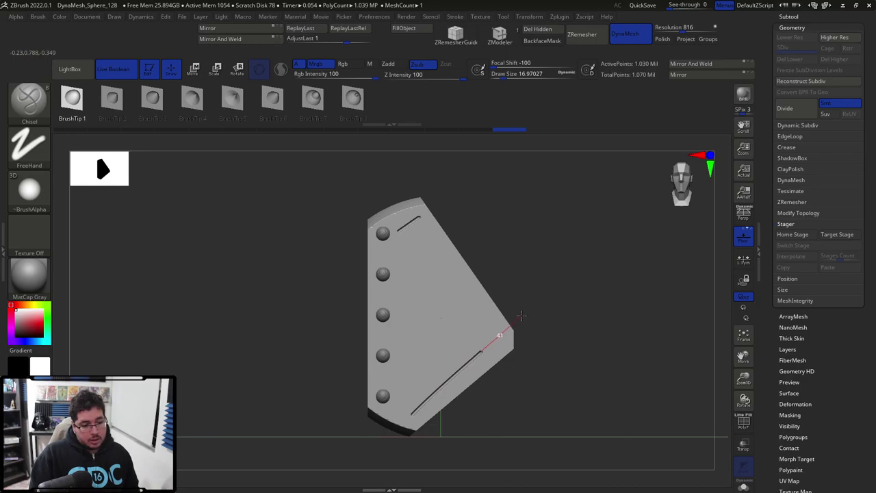
{"action": "left_click", "coordinate": [455, 16]}
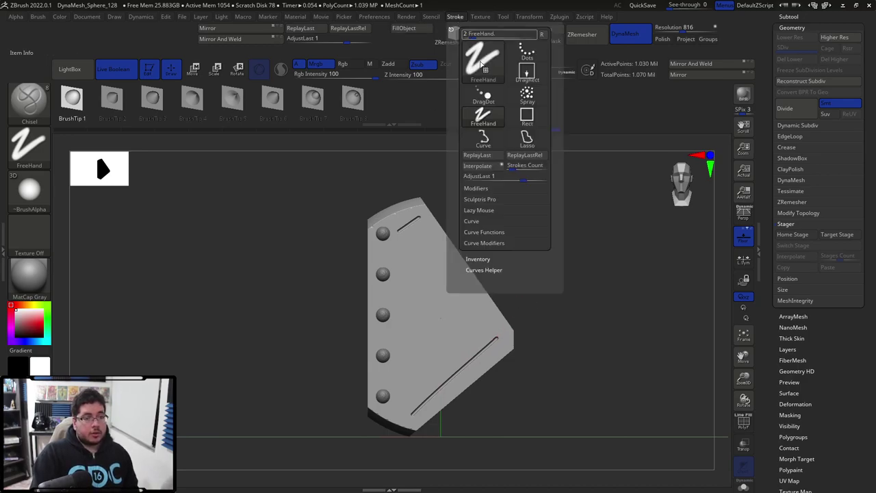
{"action": "left_click", "coordinate": [519, 167]}
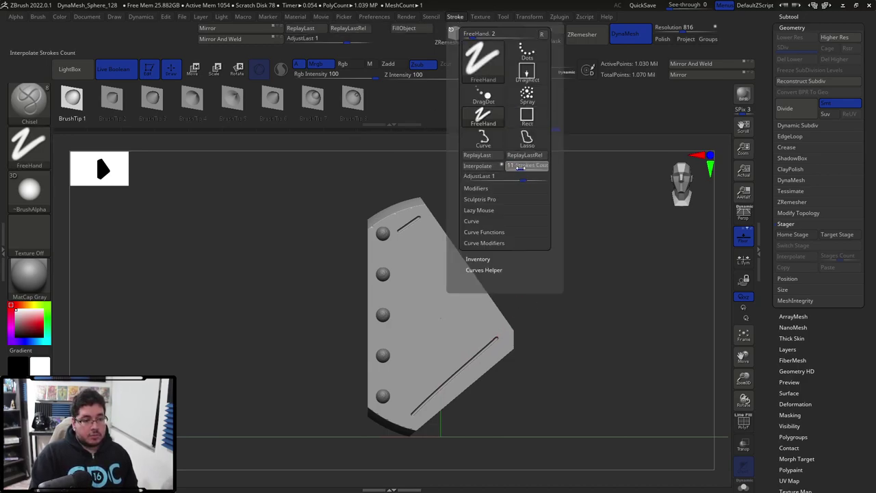
{"action": "left_click", "coordinate": [477, 166]}
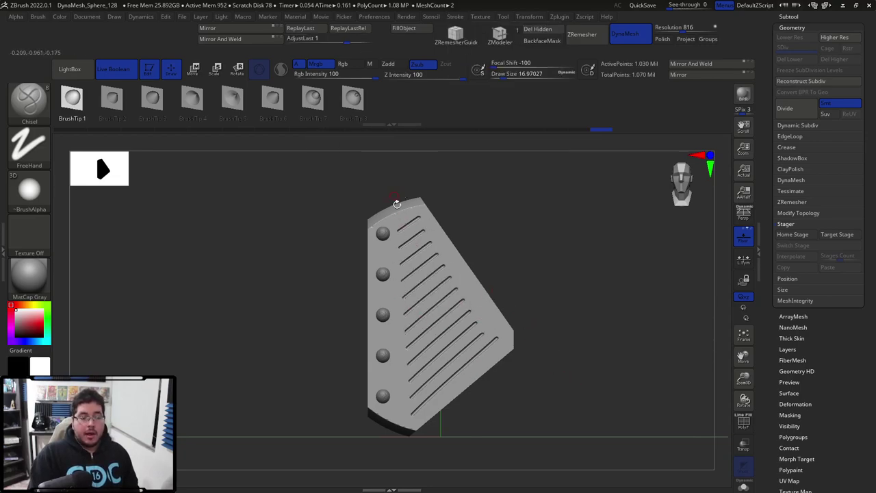
{"action": "right_click_drag", "start_coordinate": [540, 248], "coordinate": [499, 311], "text": "ctrl"}
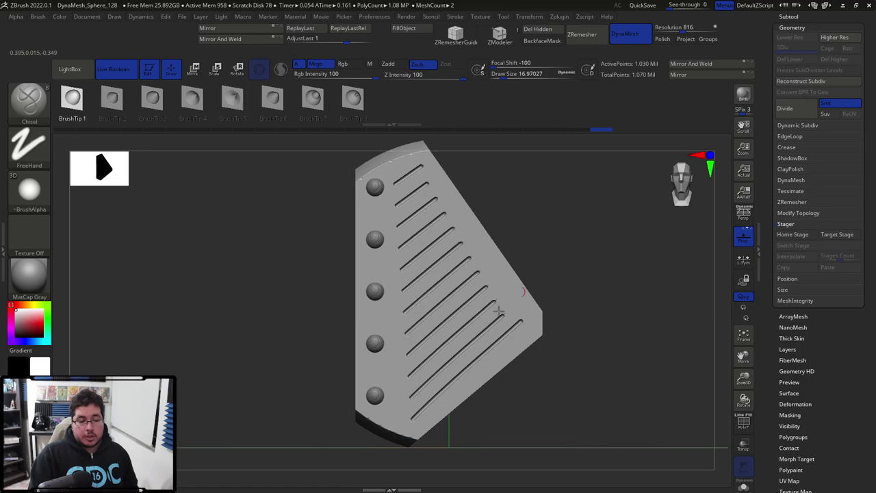
{"action": "key", "text": "ctrl+z"}
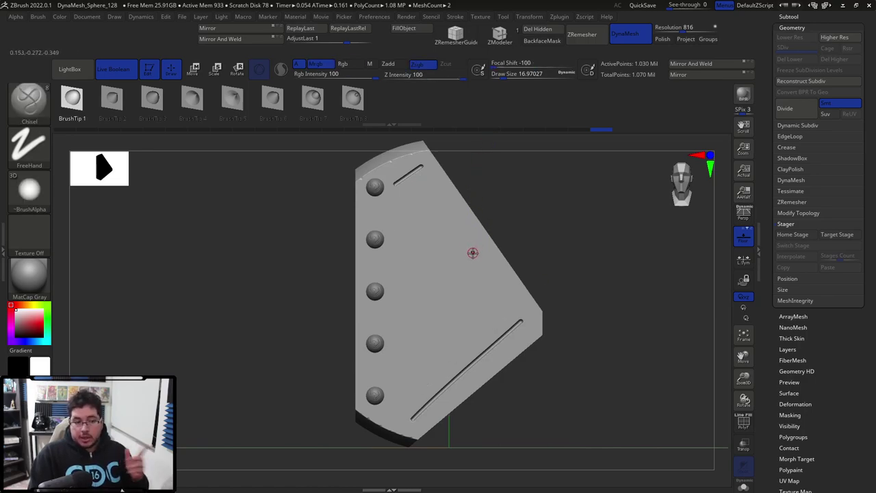
- Undo the two remaining grooves, leaving the angled panel with its five rivets
{"action": "key", "text": "ctrl+z"}
{"action": "key", "text": "ctrl+z"}
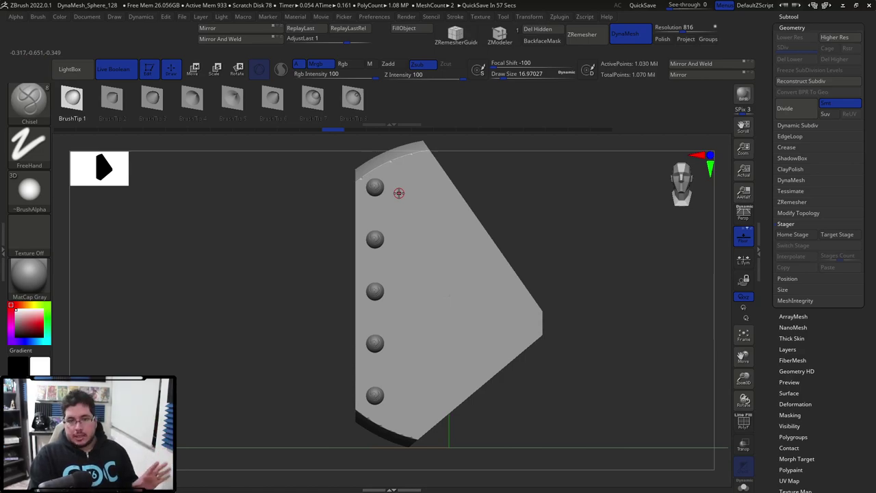
- Make the paint colour bright red for the rivets and set Z Intensity to 10
{"action": "left_click", "coordinate": [40, 327]}
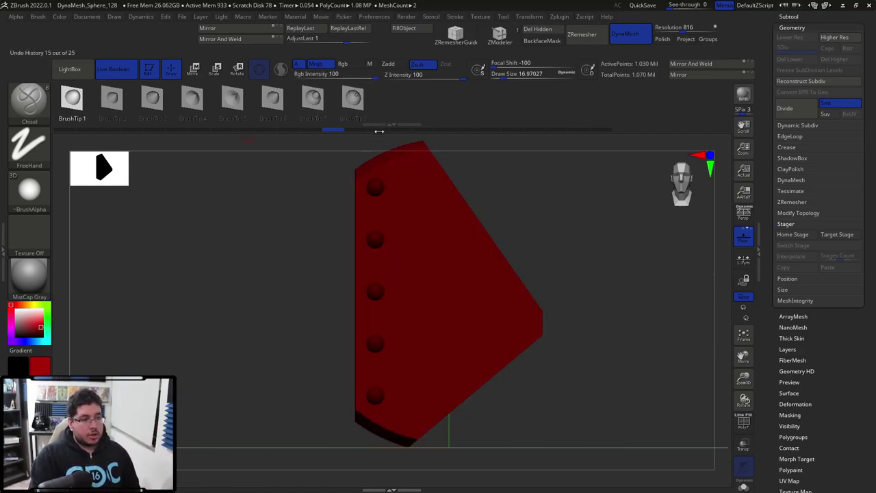
{"action": "left_click", "coordinate": [10, 306]}
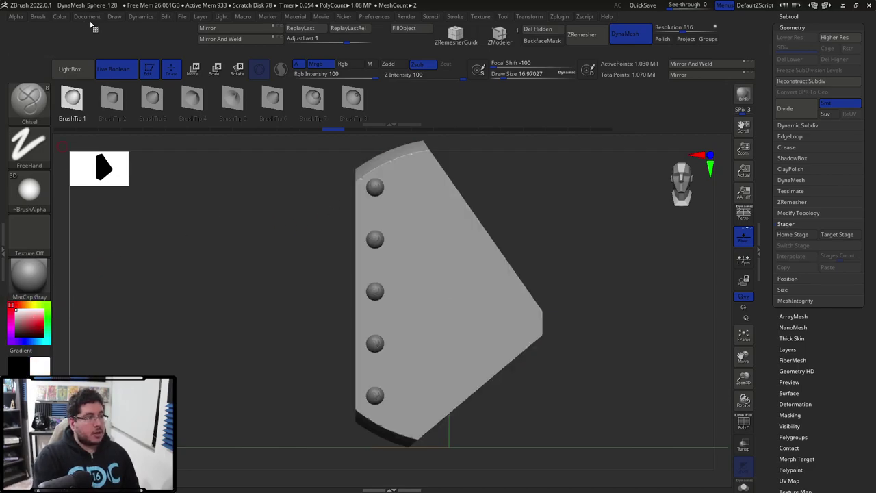
{"action": "left_click", "coordinate": [61, 16]}
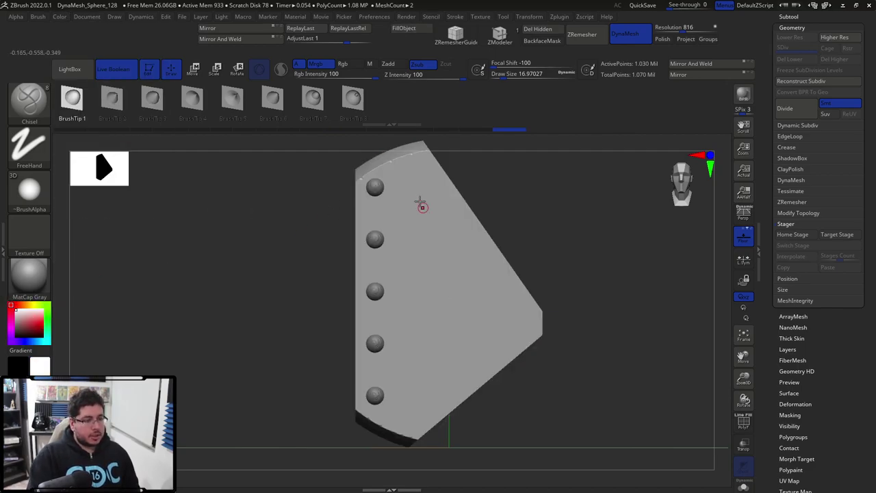
{"action": "key", "text": "space"}
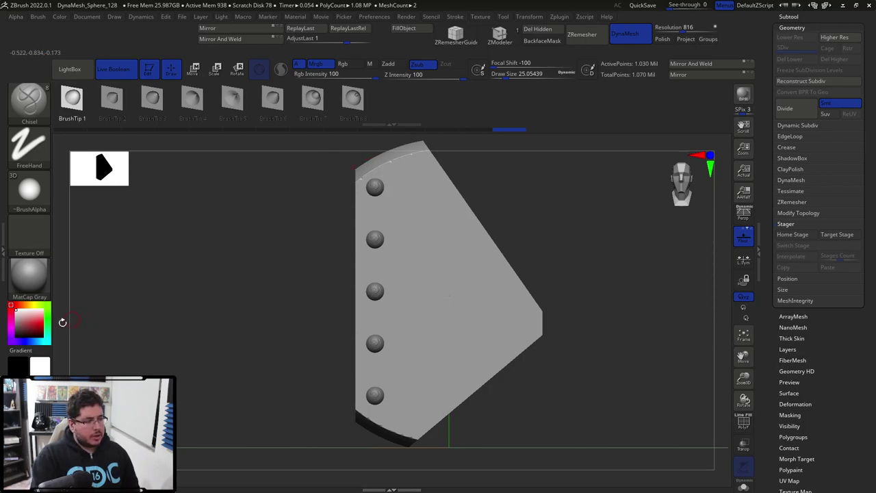
{"action": "left_click", "coordinate": [43, 335]}
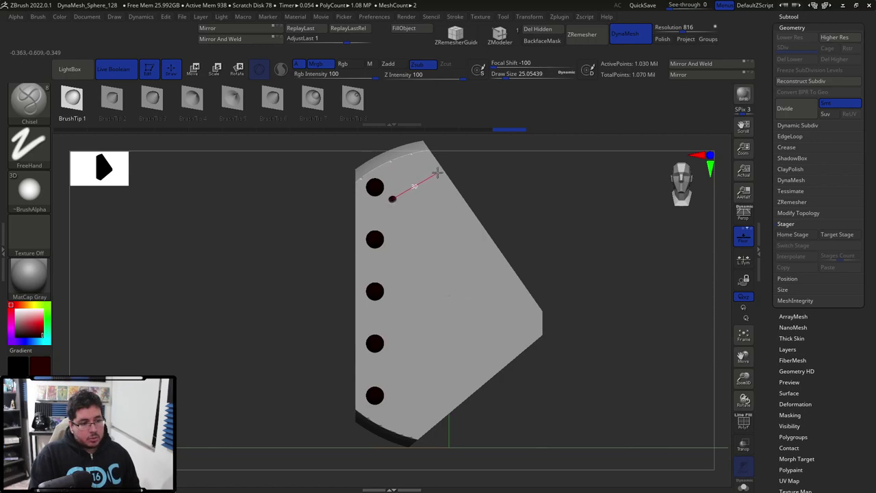
{"action": "left_click", "coordinate": [38, 322]}
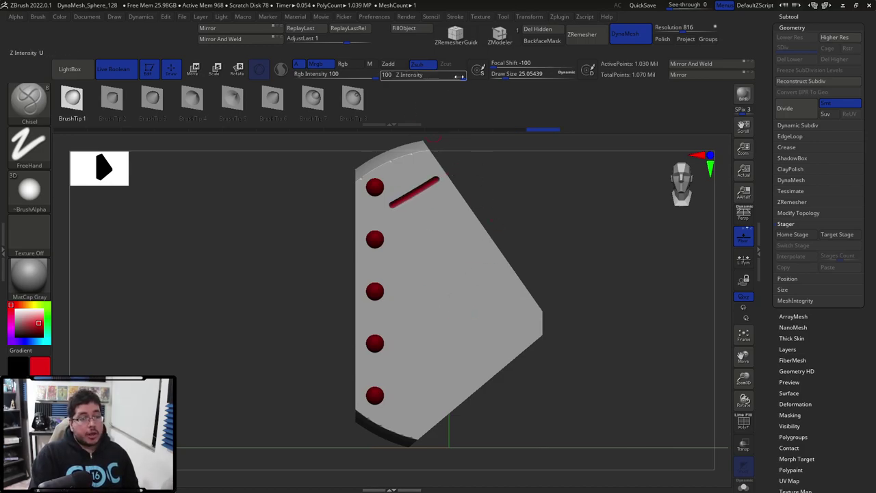
{"action": "type", "text": "10"}
{"action": "key", "text": "Return"}
- Enlarge the brush, switch the colour to blue, and try then undo a diagonal stroke
{"action": "key", "text": "space"}
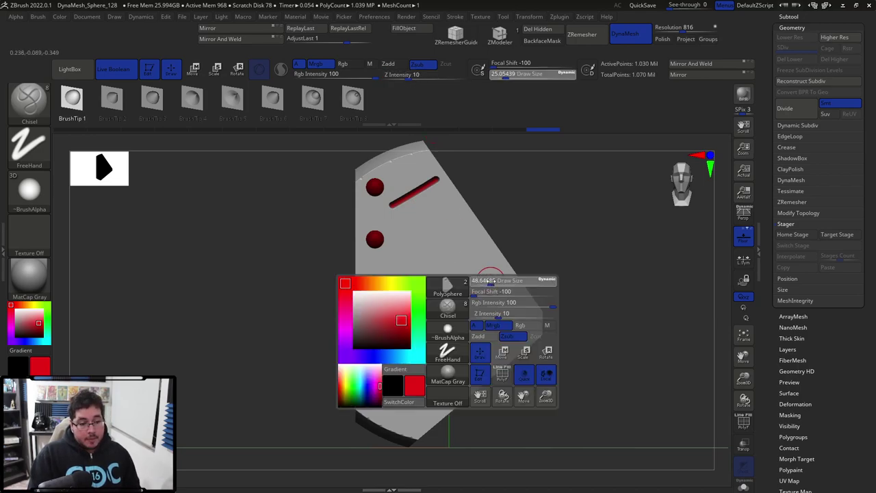
{"action": "left_click_drag", "start_coordinate": [491, 281], "coordinate": [494, 281]}
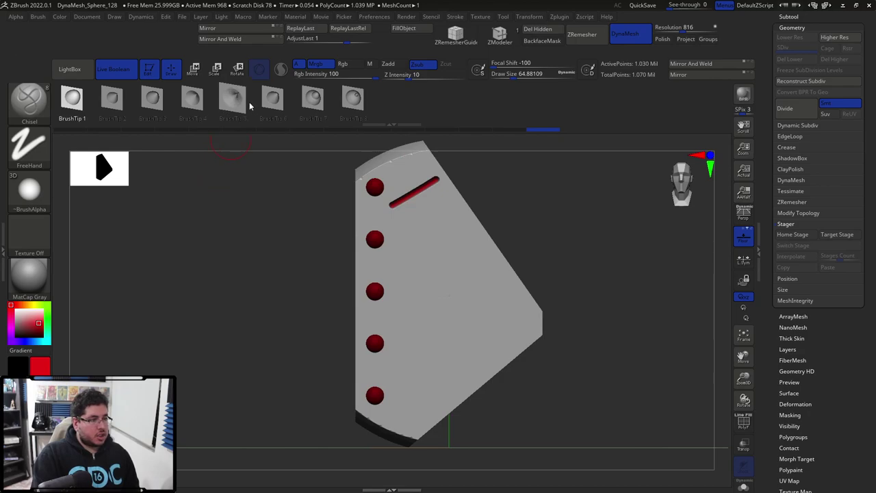
{"action": "left_click_drag", "start_coordinate": [555, 254], "coordinate": [499, 189], "text": "alt"}
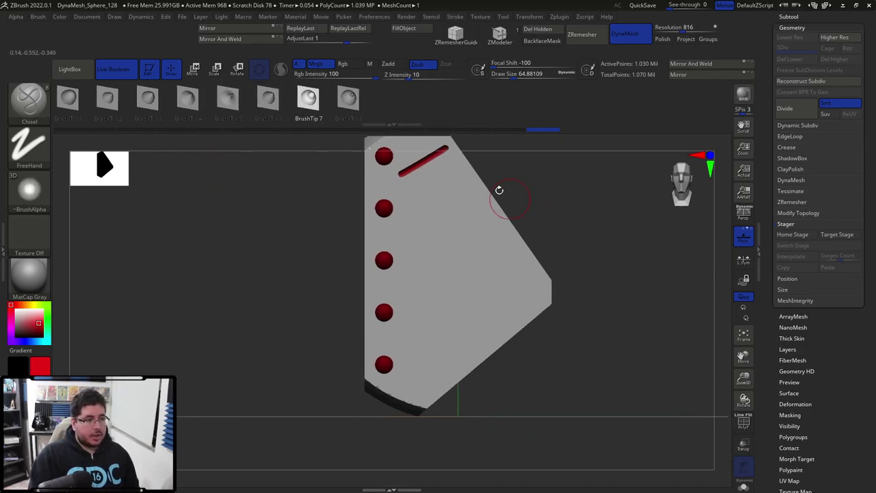
{"action": "left_click", "coordinate": [35, 340]}
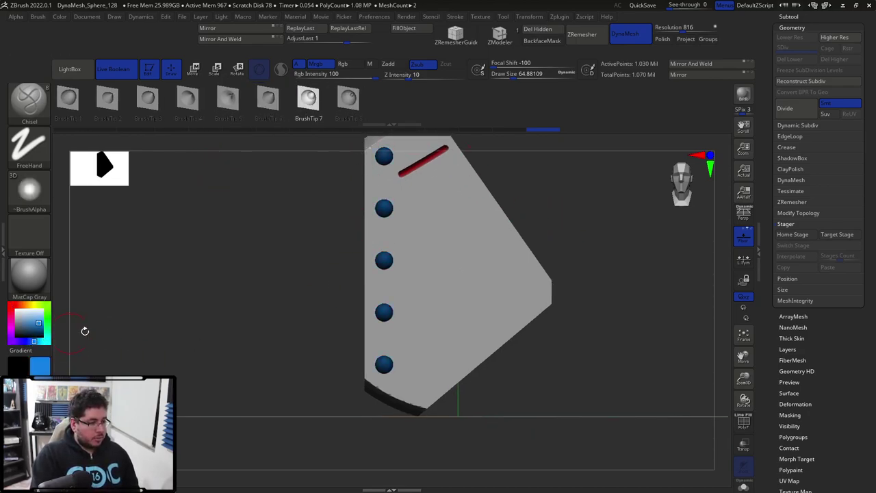
{"action": "mouse_move", "coordinate": [436, 358]}
{"action": "left_mouse_down"}
{"action": "mouse_move", "coordinate": [556, 256]}
{"action": "mouse_move", "coordinate": [607, 243]}
{"action": "mouse_move", "coordinate": [620, 447]}
{"action": "left_mouse_up"}
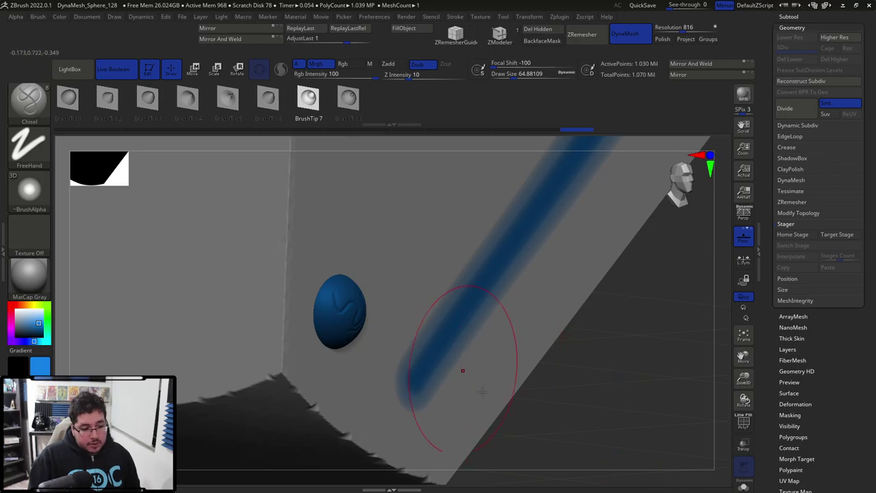
{"action": "mouse_move", "coordinate": [577, 371]}
{"action": "left_mouse_down"}
{"action": "mouse_move", "coordinate": [583, 413]}
{"action": "mouse_move", "coordinate": [561, 411]}
{"action": "left_mouse_up"}
{"action": "key", "text": "ctrl+z"}
{"action": "mouse_move", "coordinate": [633, 434]}
{"action": "left_mouse_down"}
{"action": "mouse_move", "coordinate": [596, 401]}
{"action": "mouse_move", "coordinate": [599, 376]}
{"action": "mouse_move", "coordinate": [589, 369]}
{"action": "left_mouse_up"}
- Raise Z Intensity to 37 and carve a blue bar along the panel's lower diagonal edge
{"action": "left_click_drag", "start_coordinate": [407, 75], "coordinate": [435, 77]}
{"action": "left_click_drag", "start_coordinate": [527, 260], "coordinate": [598, 322]}
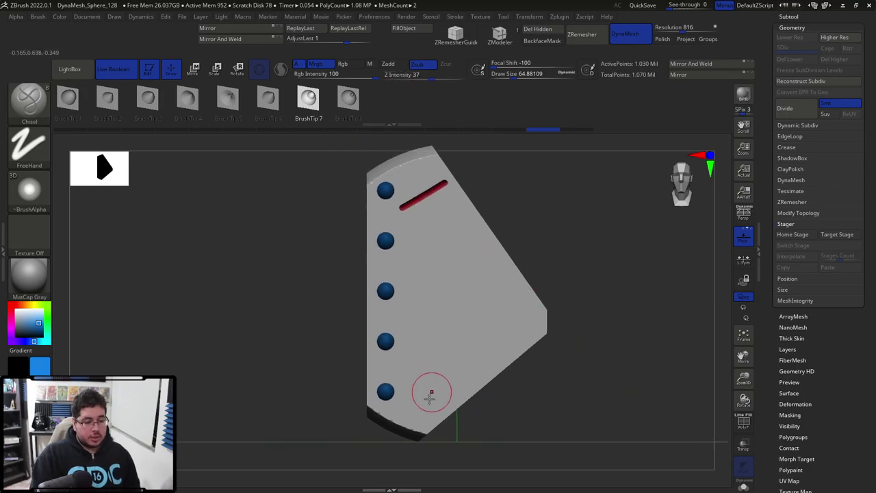
{"action": "left_click_drag", "start_coordinate": [465, 367], "coordinate": [546, 298]}
{"action": "key", "text": "ctrl+z"}
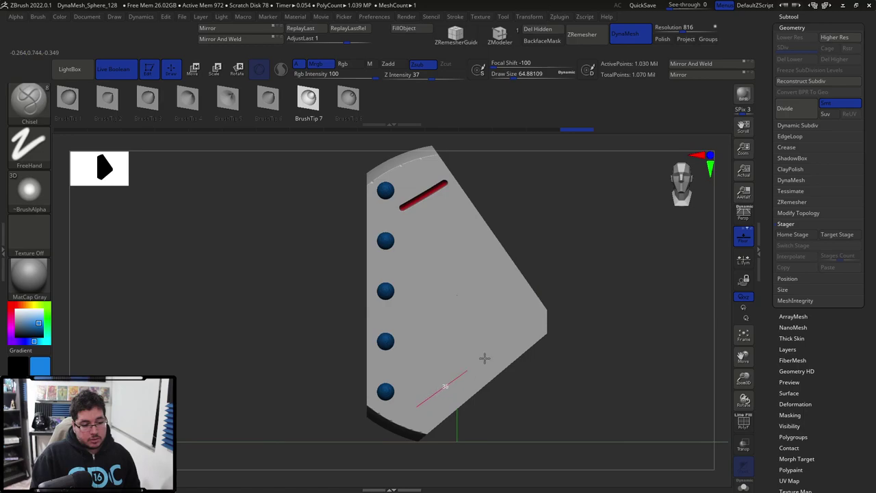
{"action": "left_click_drag", "start_coordinate": [484, 358], "coordinate": [536, 313]}
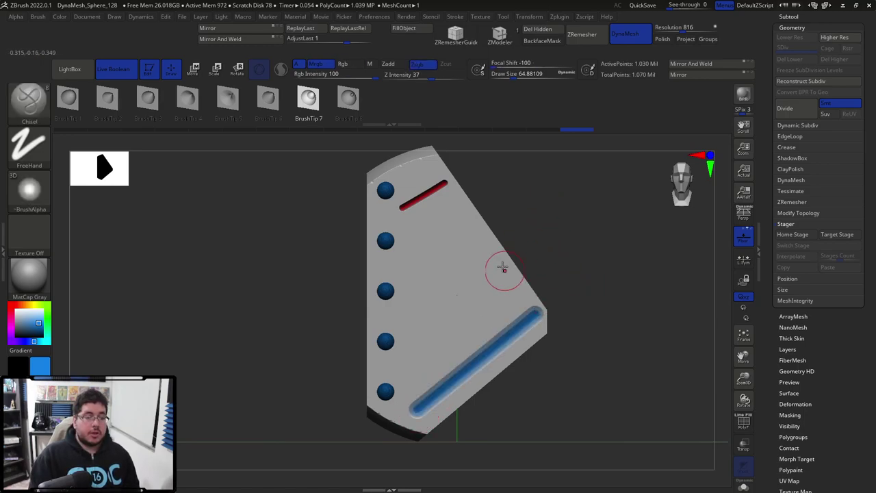
{"action": "left_click", "coordinate": [454, 17]}
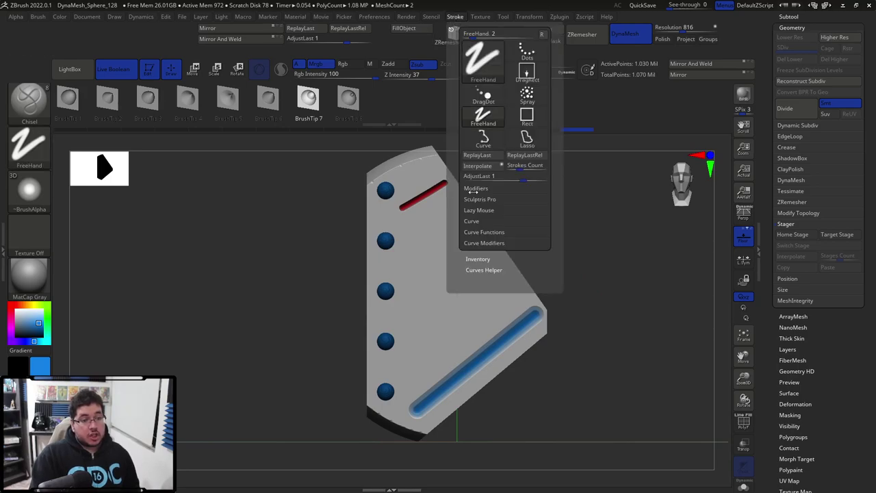
- Switch to red and draw a short red groove near the top of the panel
{"action": "key", "text": "ctrl"}
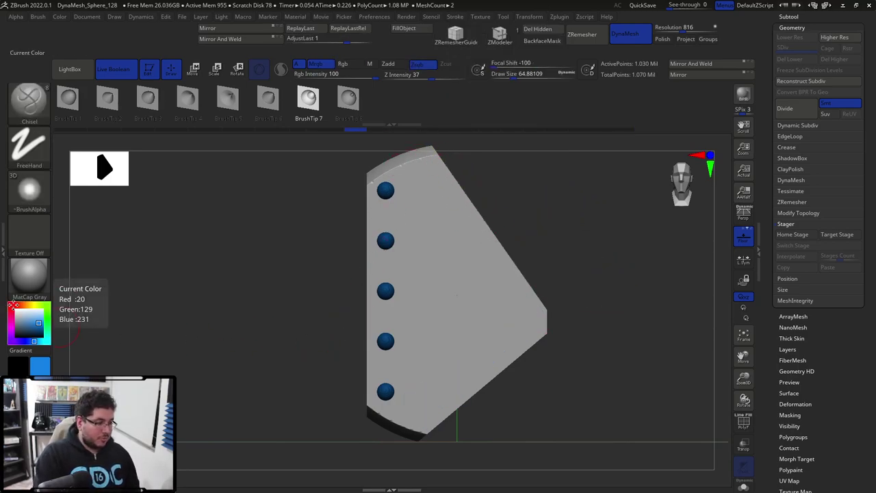
{"action": "left_click", "coordinate": [13, 306]}
{"action": "key", "text": "space"}
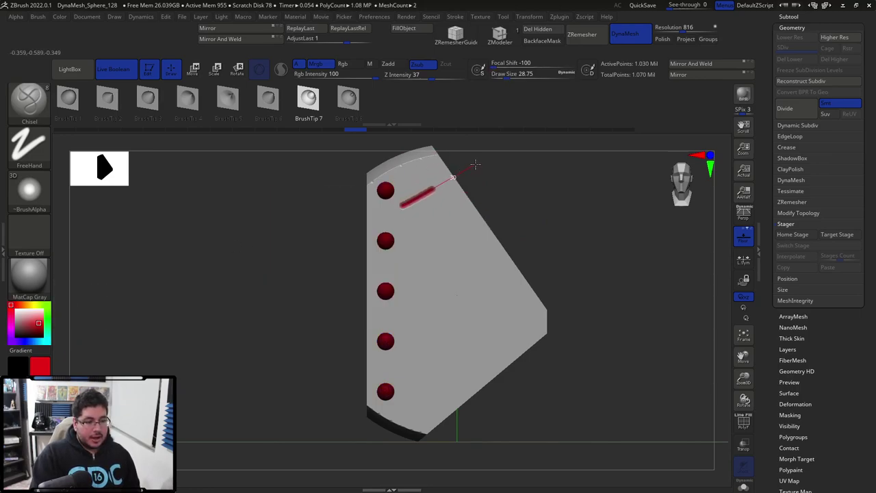
{"action": "left_click_drag", "start_coordinate": [481, 158], "coordinate": [481, 160]}
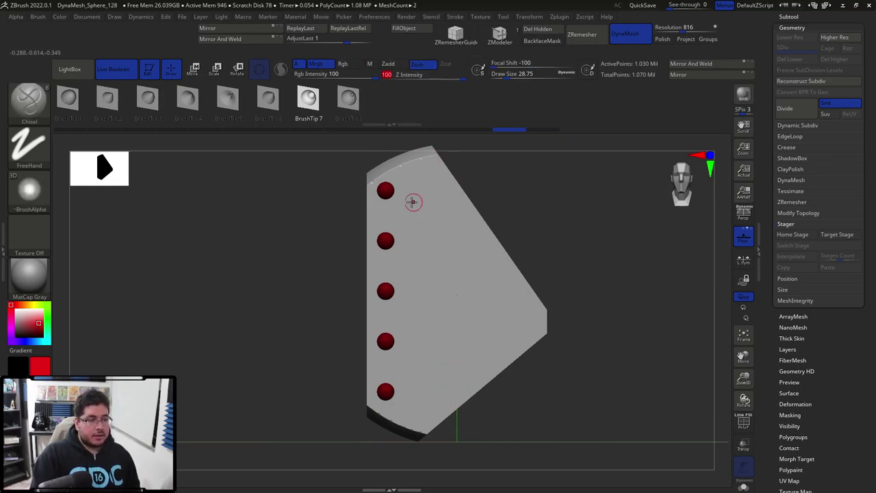
{"action": "left_click_drag", "start_coordinate": [400, 207], "coordinate": [436, 187]}
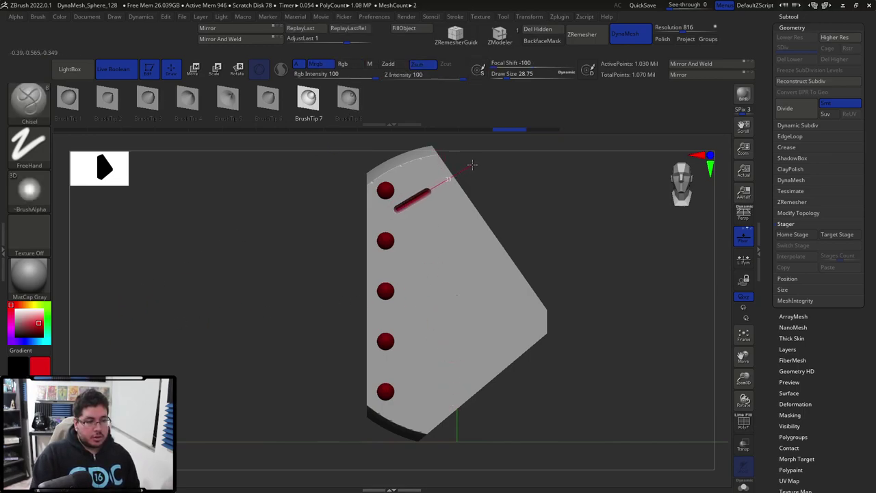
{"action": "left_click_drag", "start_coordinate": [478, 156], "coordinate": [477, 158]}
- Lower Z Intensity to 24, enlarge and soften the brush, and paint a broad blue groove below
{"action": "left_click_drag", "start_coordinate": [465, 75], "coordinate": [424, 77]}
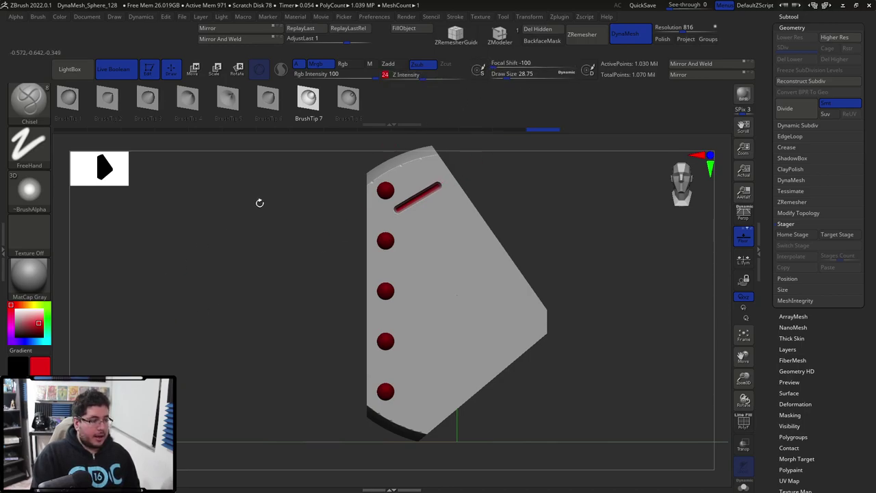
{"action": "mouse_move", "coordinate": [508, 63]}
{"action": "left_mouse_down"}
{"action": "mouse_move", "coordinate": [524, 63]}
{"action": "mouse_move", "coordinate": [523, 74]}
{"action": "left_mouse_up"}
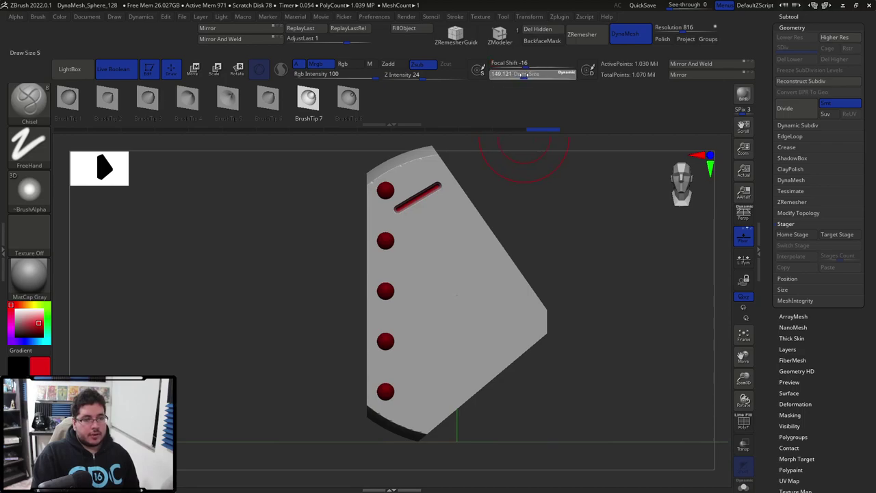
{"action": "left_click", "coordinate": [36, 339]}
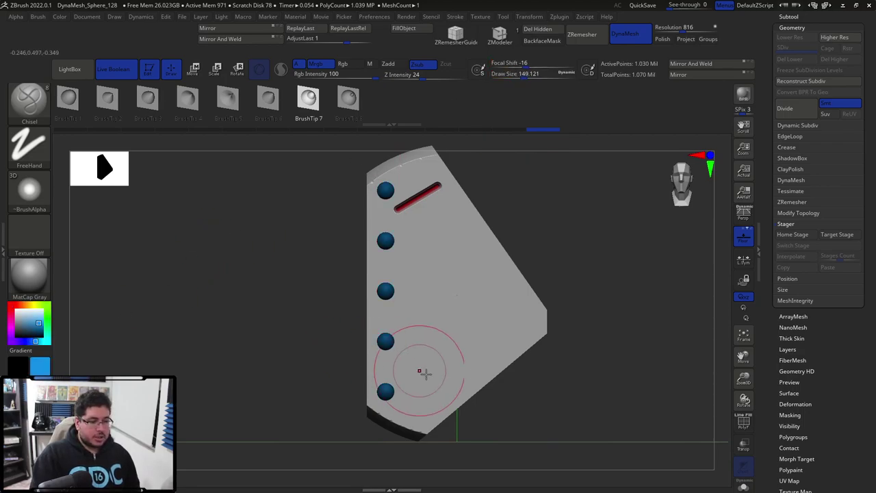
{"action": "left_click_drag", "start_coordinate": [457, 362], "coordinate": [546, 285]}
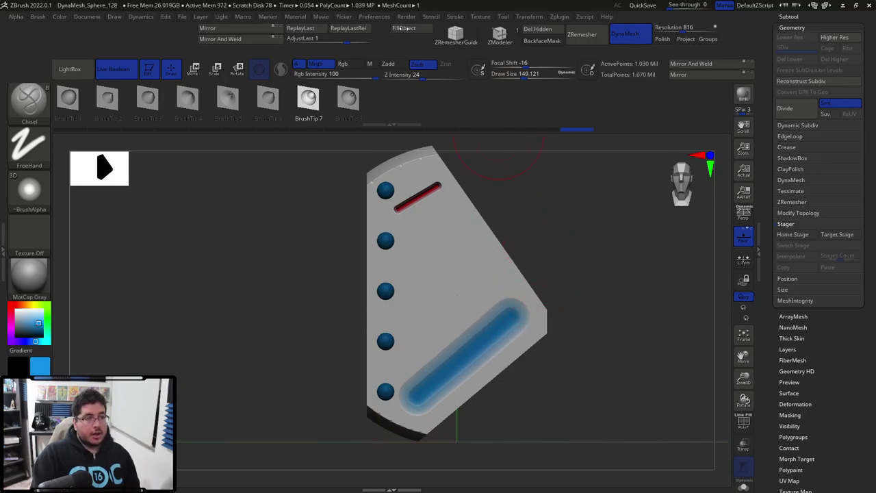
{"action": "left_click", "coordinate": [453, 16]}
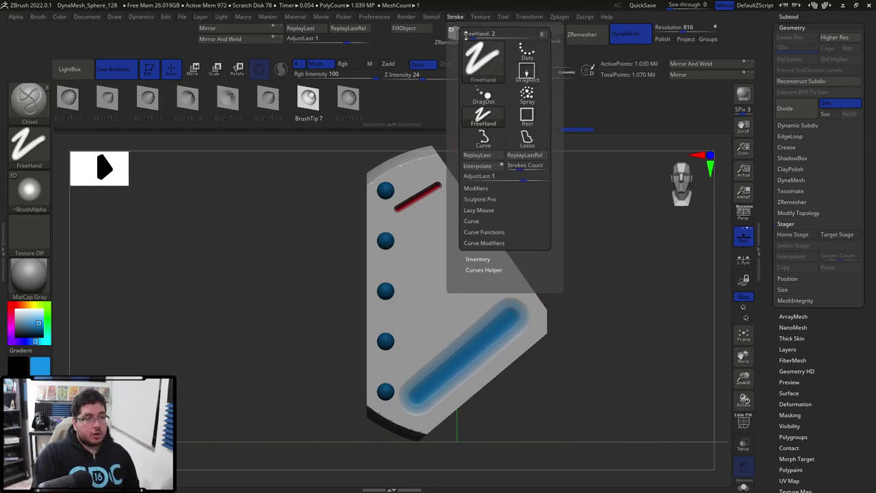
- Interpolate grooves between the red and blue strokes and orbit to inspect them
{"action": "left_click", "coordinate": [494, 167]}
{"action": "mouse_move", "coordinate": [618, 268]}
{"action": "left_mouse_down"}
{"action": "mouse_move", "coordinate": [663, 250]}
{"action": "mouse_move", "coordinate": [645, 273]}
{"action": "mouse_move", "coordinate": [616, 253]}
{"action": "mouse_move", "coordinate": [603, 264]}
{"action": "mouse_move", "coordinate": [587, 240]}
{"action": "left_mouse_up"}
{"action": "right_click", "coordinate": [575, 255]}
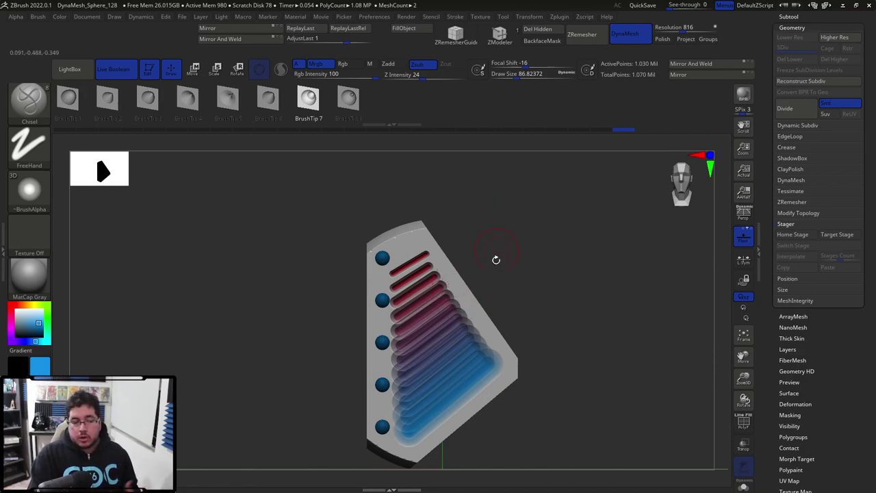
{"action": "left_click_drag", "start_coordinate": [517, 259], "coordinate": [496, 250]}
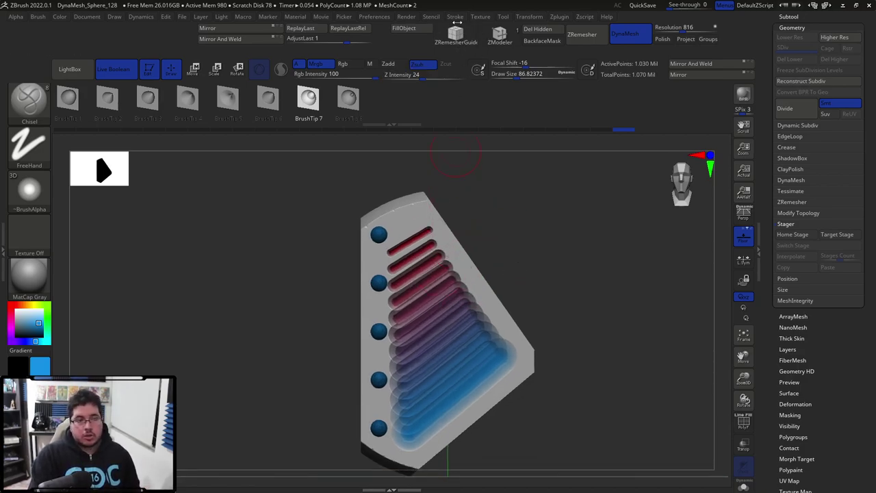
- Set Strokes Count to 5, interpolate again, then undo the interpolated grooves
{"action": "left_click", "coordinate": [456, 17]}
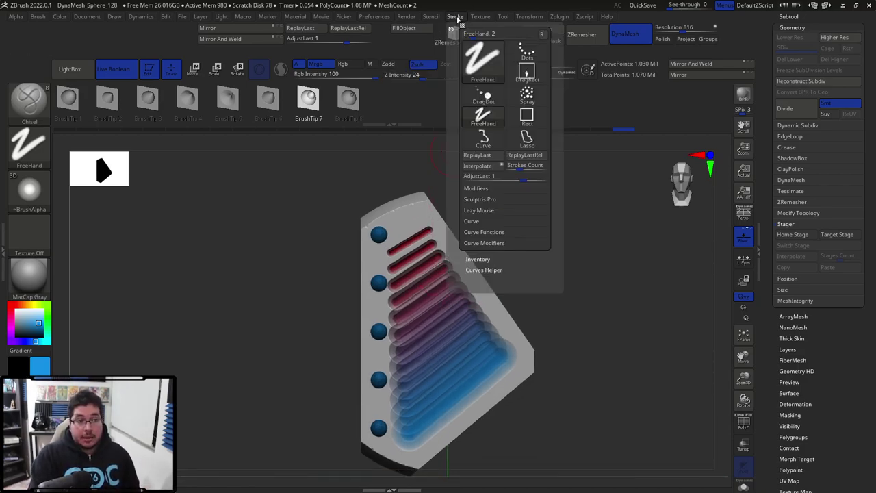
{"action": "left_click", "coordinate": [521, 165]}
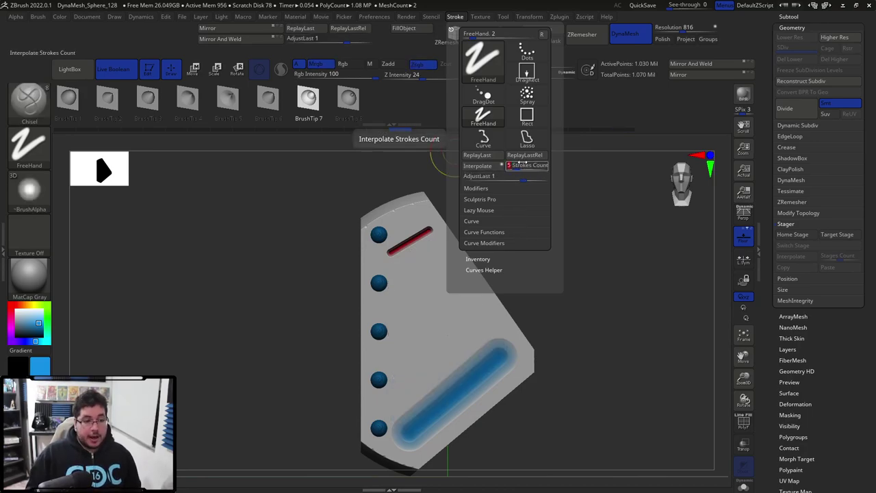
{"action": "key", "text": "Return"}
{"action": "left_click", "coordinate": [455, 17]}
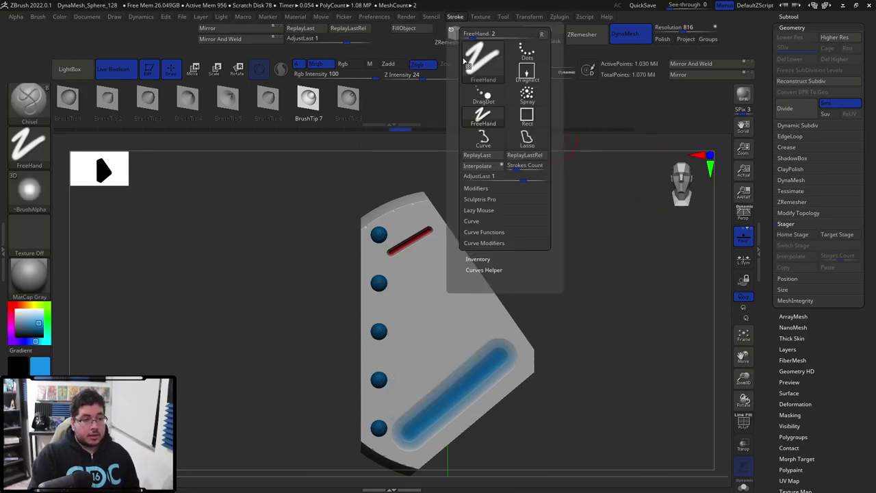
{"action": "left_click", "coordinate": [479, 165]}
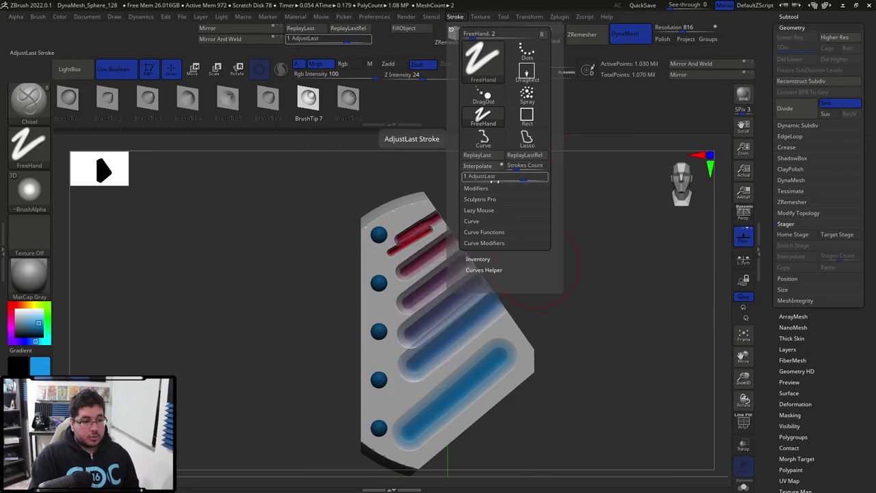
{"action": "left_click_drag", "start_coordinate": [614, 290], "coordinate": [598, 306]}
{"action": "key", "text": "ctrl+z"}
- Replace the blue groove with a new lower-right stroke and interpolate between the strokes again
{"action": "left_click_drag", "start_coordinate": [504, 211], "coordinate": [522, 218]}
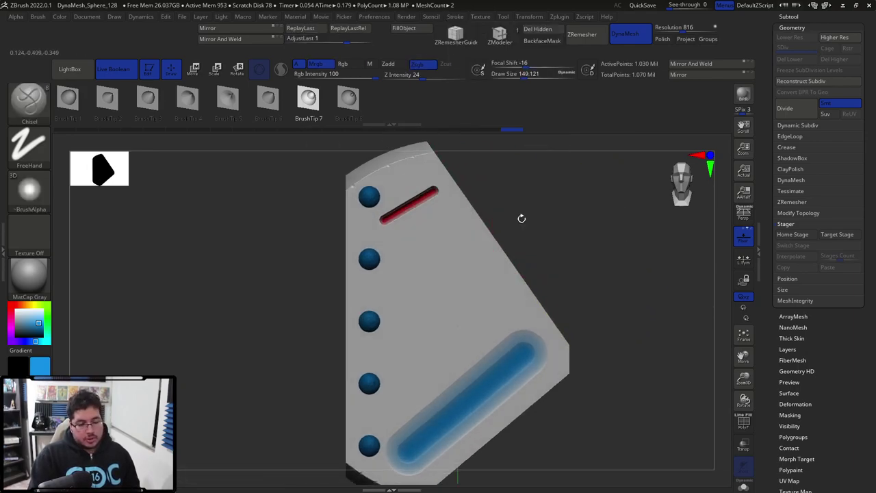
{"action": "key", "text": "ctrl+z"}
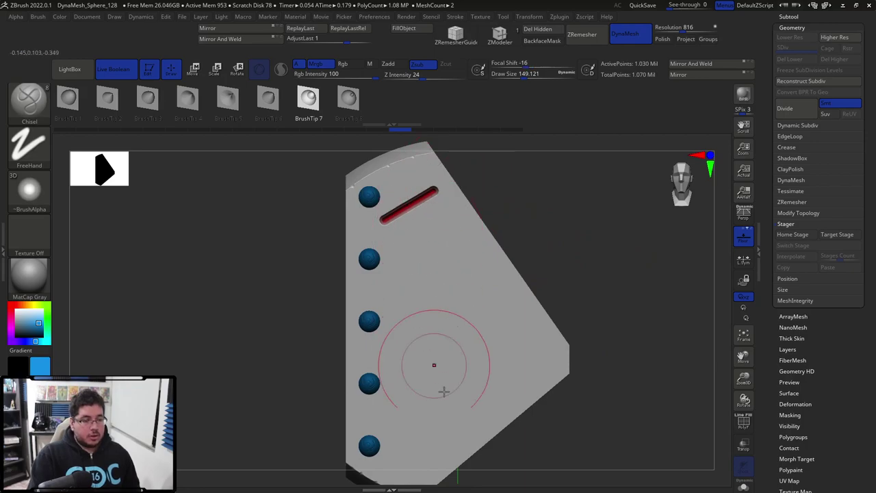
{"action": "left_click_drag", "start_coordinate": [412, 451], "coordinate": [549, 343]}
{"action": "left_click", "coordinate": [455, 16]}
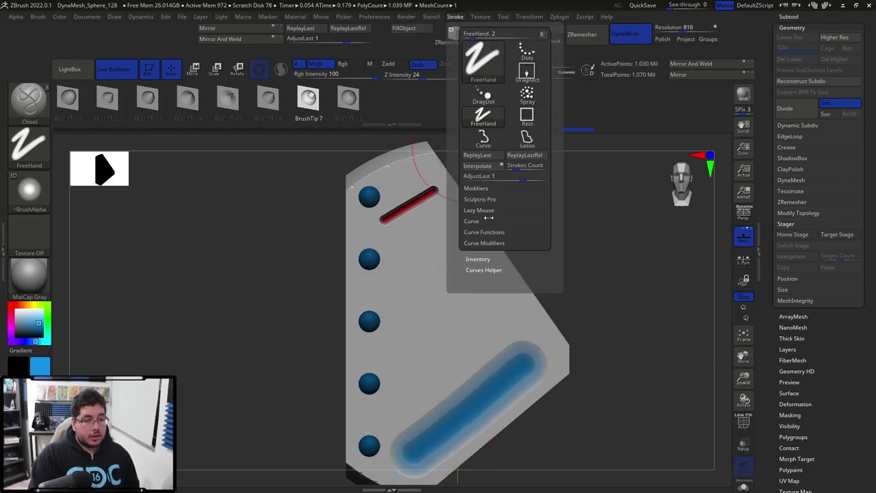
{"action": "left_click", "coordinate": [477, 165]}
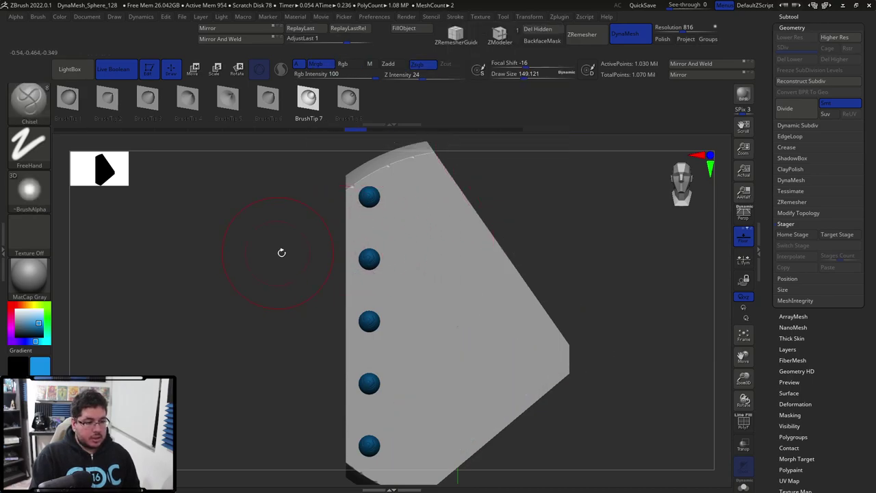
- Shrink the brush, pick red, and draw a short red groove near the top sphere
{"action": "key", "text": "space"}
{"action": "left_click_drag", "start_coordinate": [280, 254], "coordinate": [250, 254]}
{"action": "left_click", "coordinate": [10, 308]}
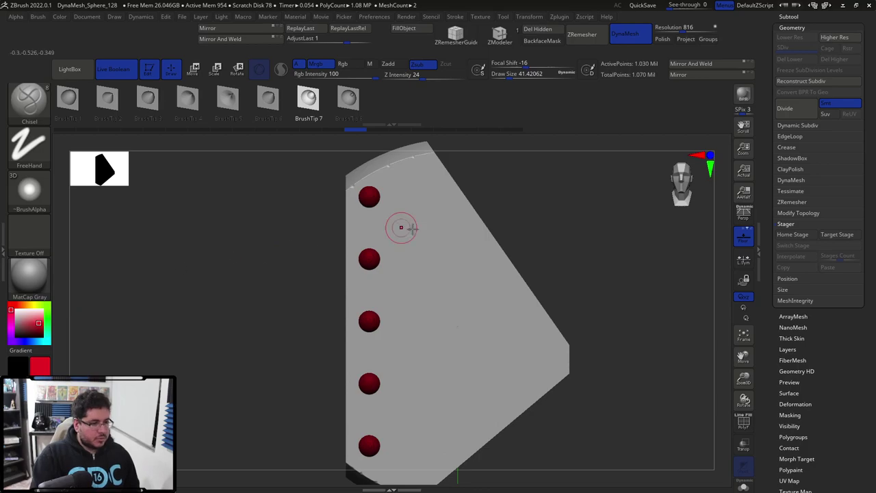
{"action": "key", "text": "space"}
{"action": "left_click_drag", "start_coordinate": [386, 217], "coordinate": [377, 219]}
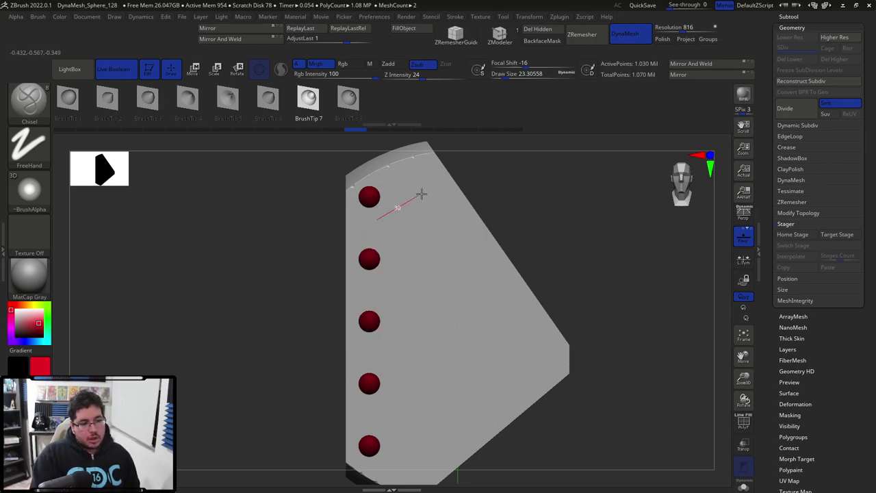
{"action": "left_click_drag", "start_coordinate": [466, 167], "coordinate": [450, 136]}
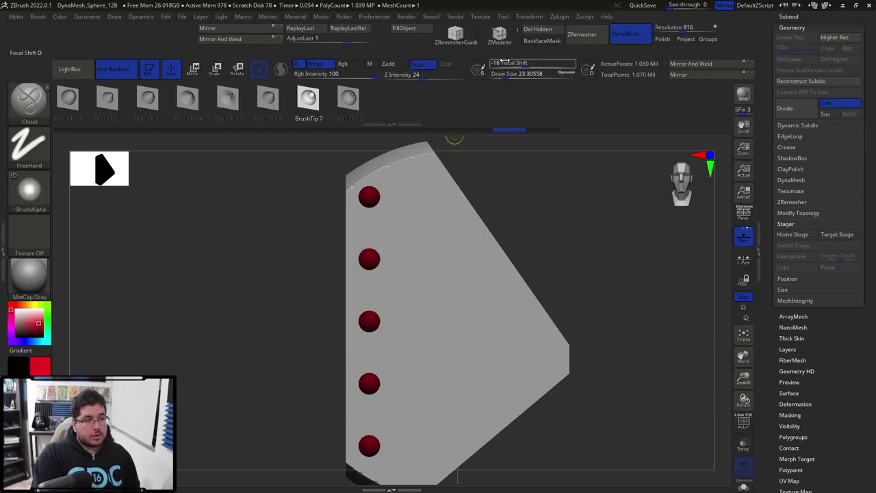
{"action": "left_click_drag", "start_coordinate": [527, 63], "coordinate": [494, 63]}
{"action": "left_click_drag", "start_coordinate": [429, 195], "coordinate": [454, 176]}
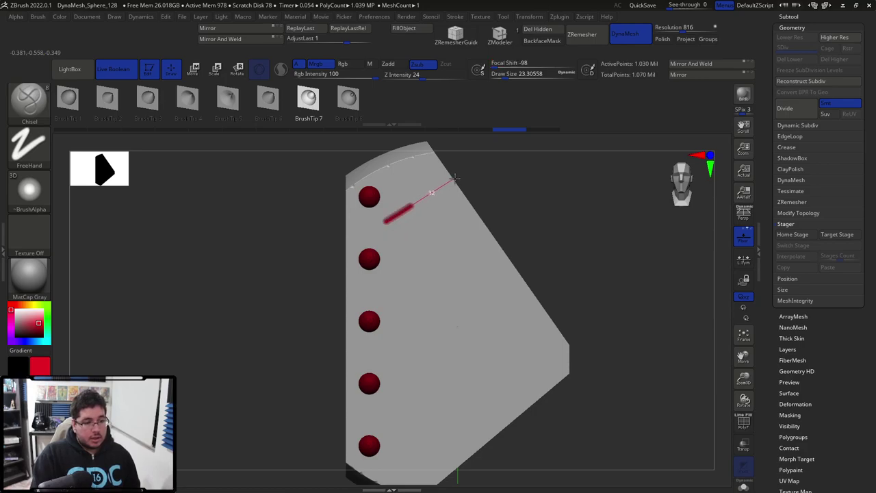
{"action": "key", "text": "ctrl+z"}
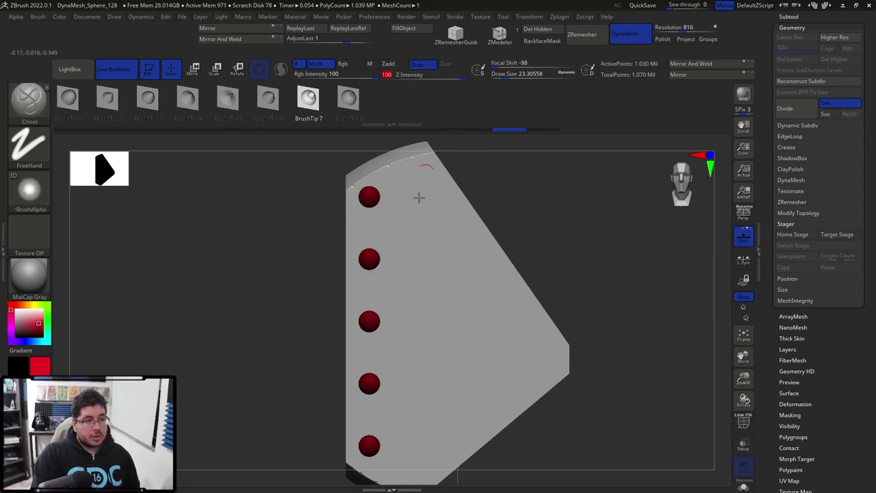
{"action": "left_click_drag", "start_coordinate": [399, 208], "coordinate": [444, 184]}
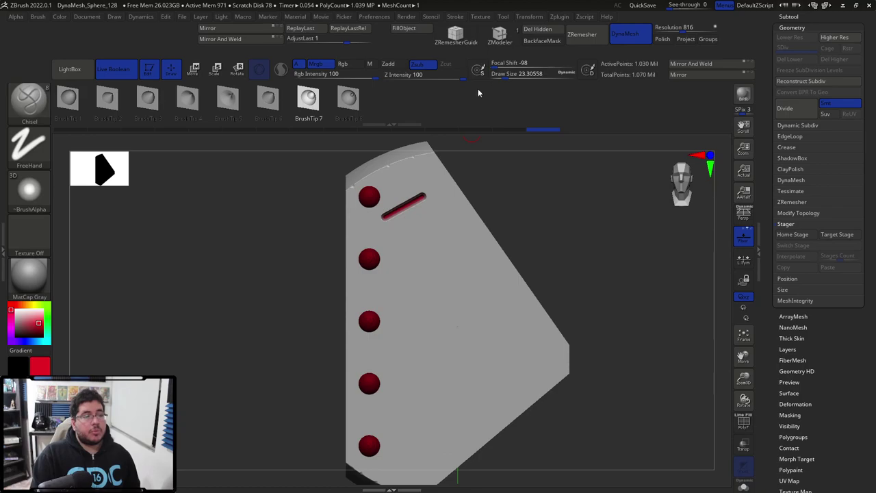
- With Focal Shift -23 and Z Intensity 44, paint a wide blue groove up the lower-right panel
{"action": "left_click_drag", "start_coordinate": [493, 68], "coordinate": [524, 68]}
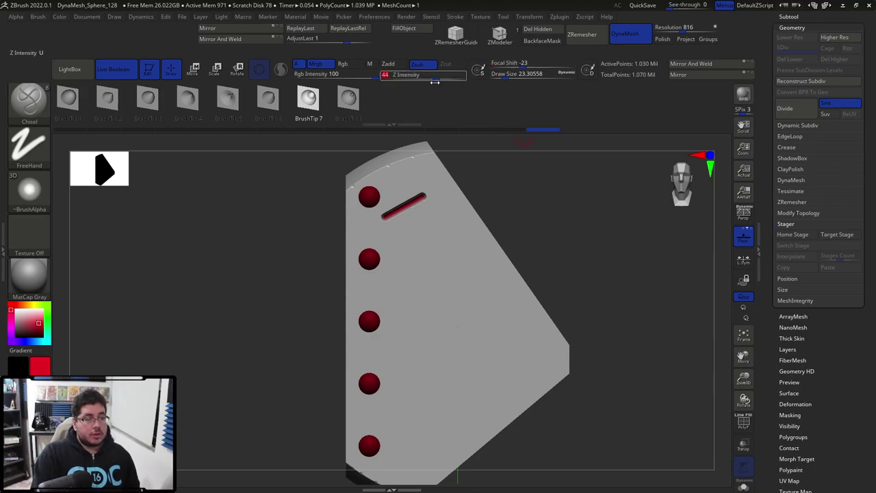
{"action": "left_click", "coordinate": [36, 341]}
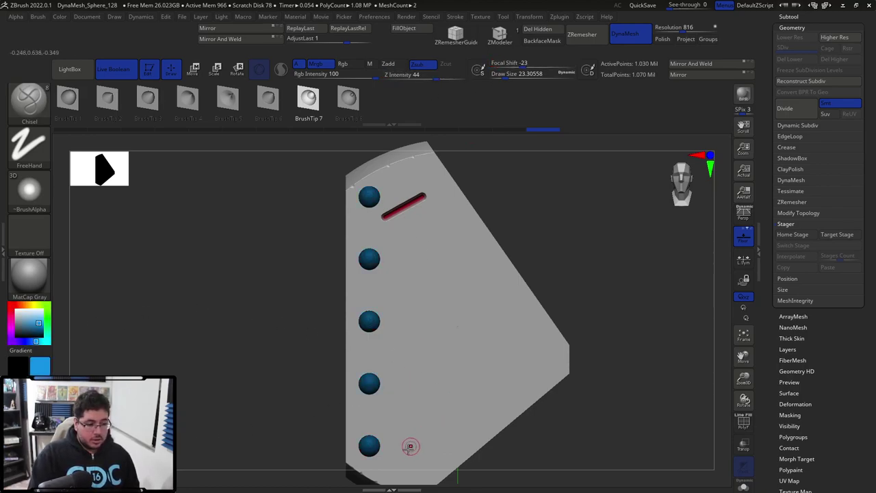
{"action": "left_click_drag", "start_coordinate": [465, 400], "coordinate": [540, 336]}
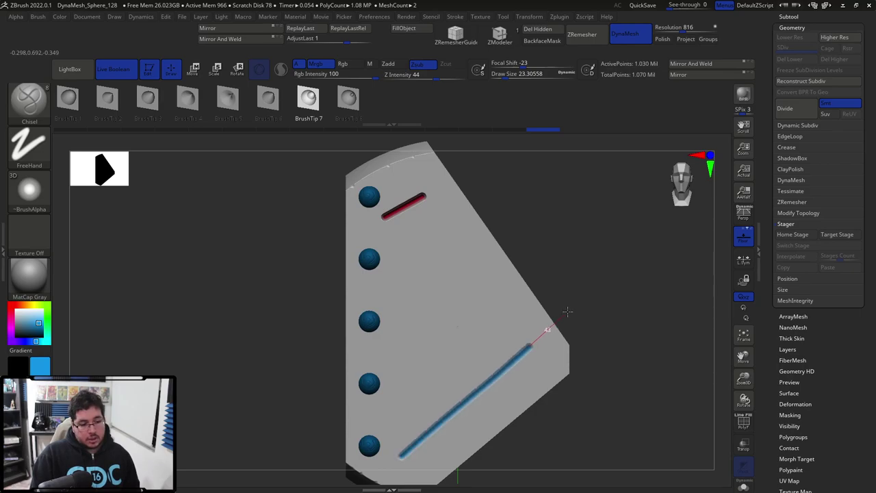
{"action": "key", "text": "ctrl+z"}
{"action": "key", "text": "space"}
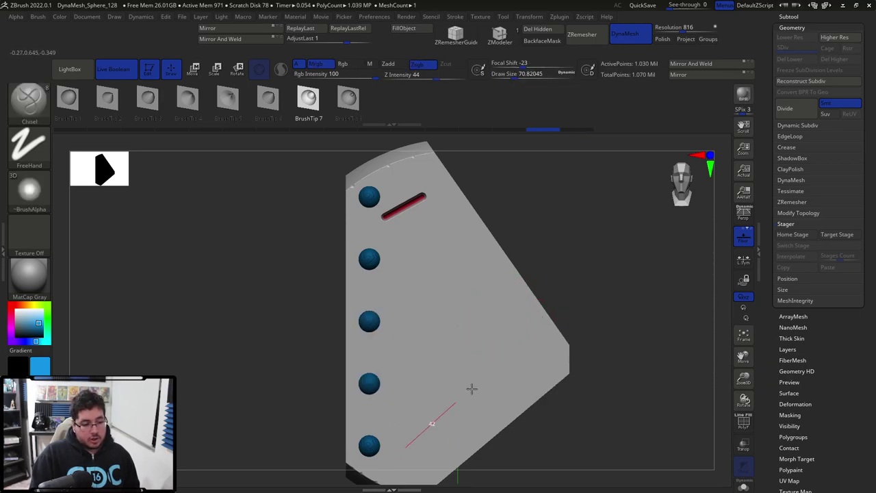
{"action": "left_click_drag", "start_coordinate": [472, 388], "coordinate": [559, 303]}
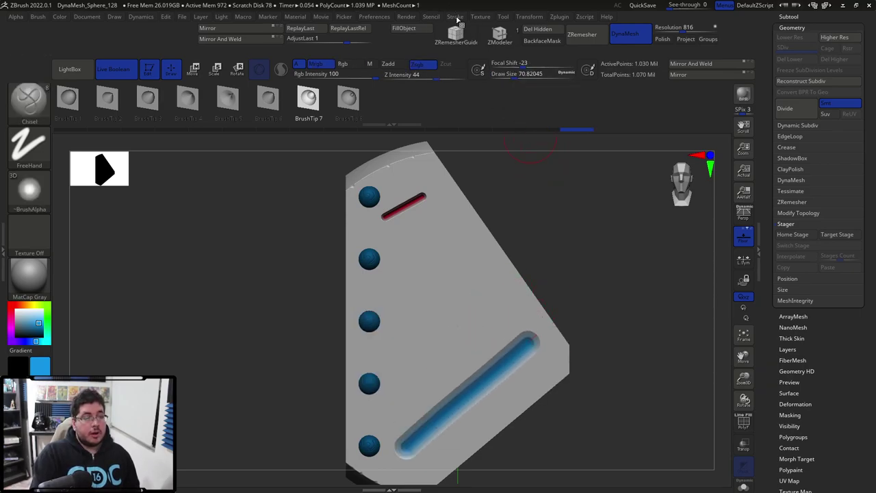
{"action": "left_click", "coordinate": [456, 17]}
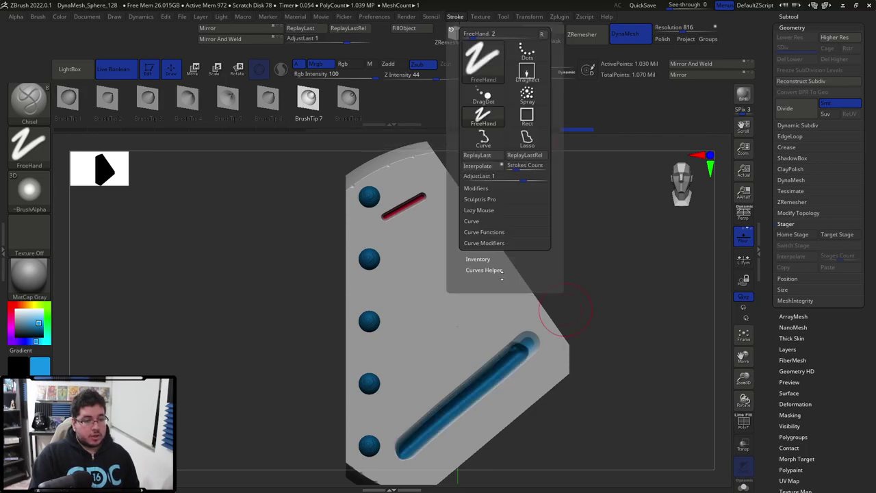
- Redraw the blue groove, then carve a long diagonal groove near the panel bottom
{"action": "key", "text": "ctrl+z"}
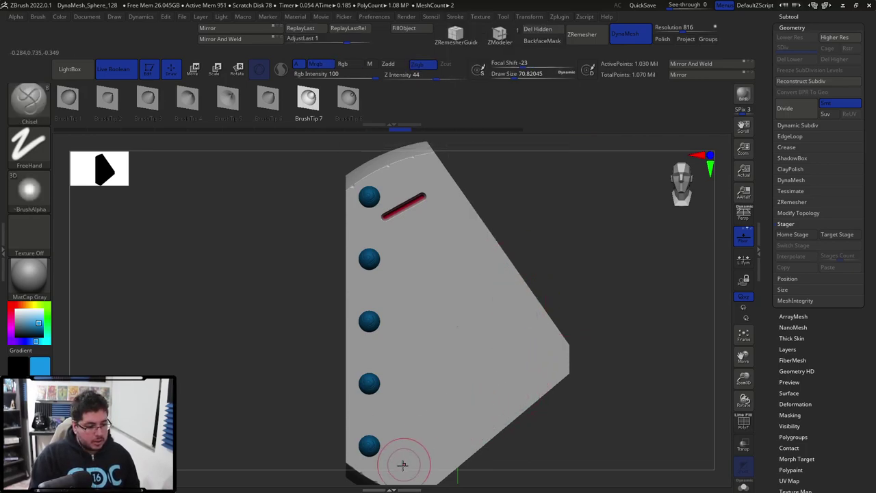
{"action": "left_click_drag", "start_coordinate": [405, 460], "coordinate": [530, 349]}
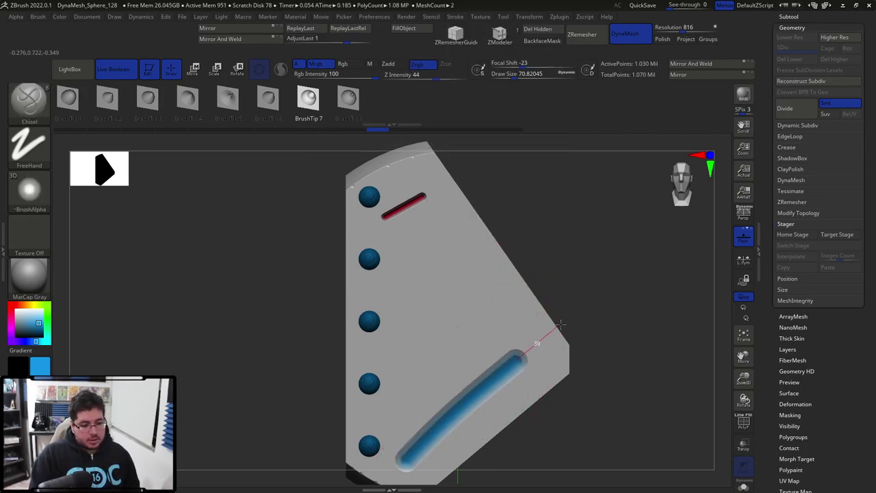
{"action": "left_click", "coordinate": [453, 17]}
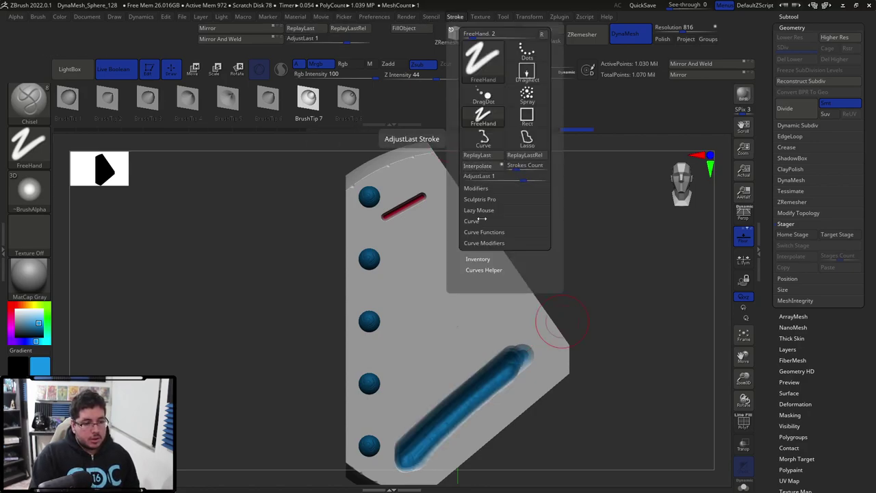
{"action": "key", "text": "ctrl+z"}
{"action": "key", "text": "ctrl+z"}
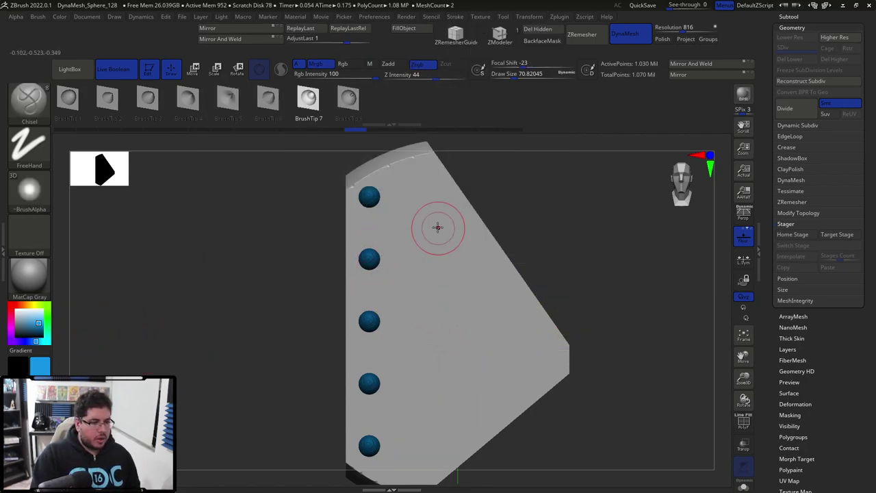
{"action": "key", "text": "space"}
{"action": "left_click_drag", "start_coordinate": [398, 459], "coordinate": [537, 334]}
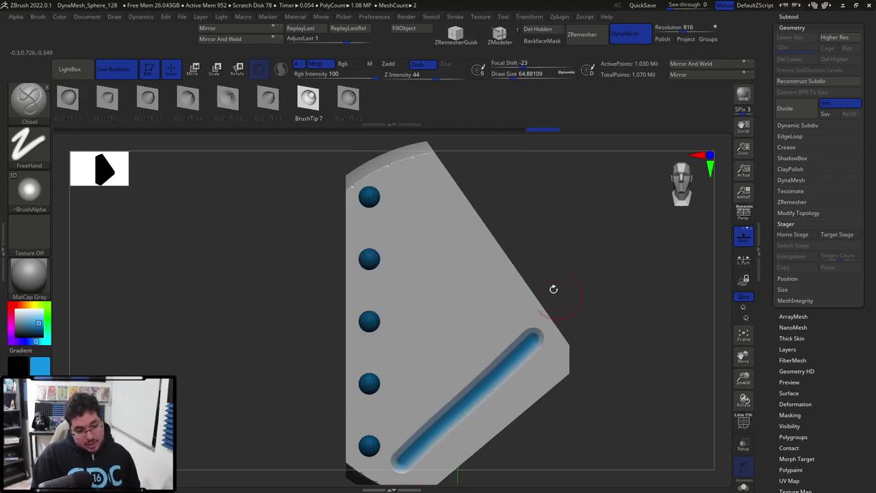
- Set Z Intensity 100, Focal Shift -100, Draw Size 8.42419, and switch the colour to red
{"action": "left_click", "coordinate": [504, 66]}
{"action": "mouse_move", "coordinate": [411, 74]}
{"action": "left_mouse_down"}
{"action": "mouse_move", "coordinate": [467, 74]}
{"action": "mouse_move", "coordinate": [490, 63]}
{"action": "left_mouse_up"}
{"action": "left_click", "coordinate": [502, 74]}
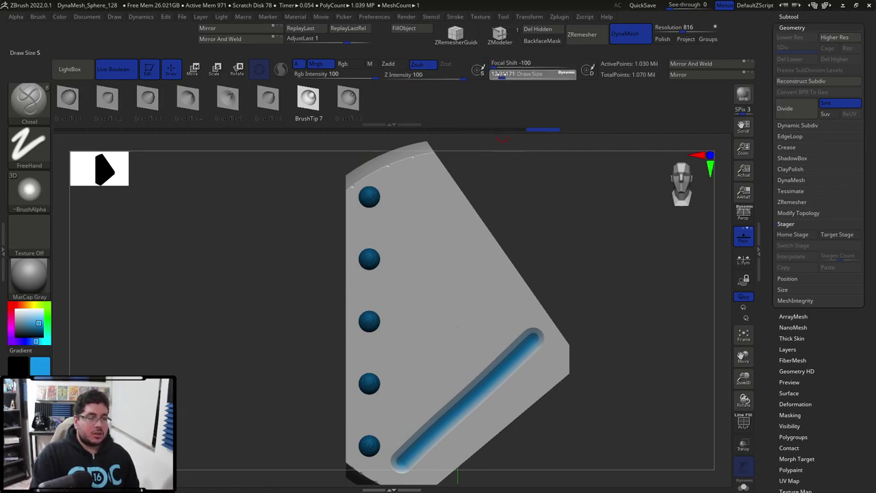
{"action": "type", "text": "8.42419"}
{"action": "left_click_drag", "start_coordinate": [22, 309], "coordinate": [11, 304]}
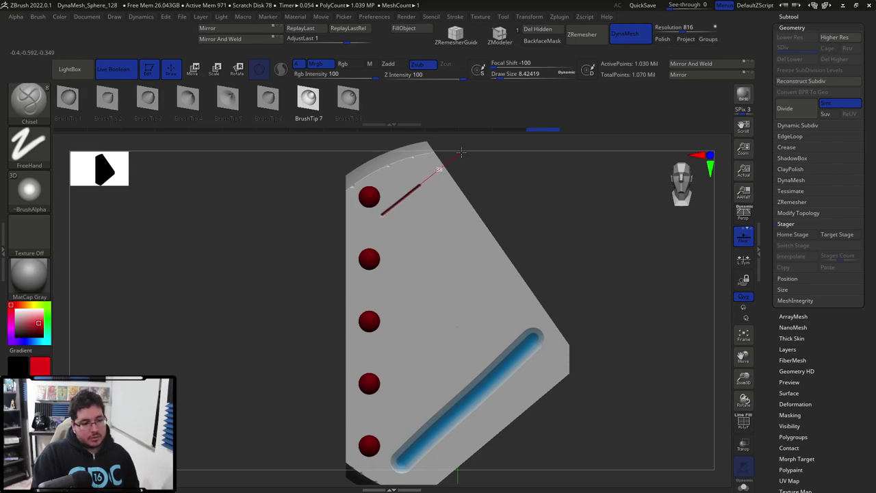
- Carve a short groove near the top stud and interpolate parallel grooves up to the long blue one
{"action": "left_click_drag", "start_coordinate": [462, 153], "coordinate": [459, 137]}
{"action": "left_click", "coordinate": [455, 16]}
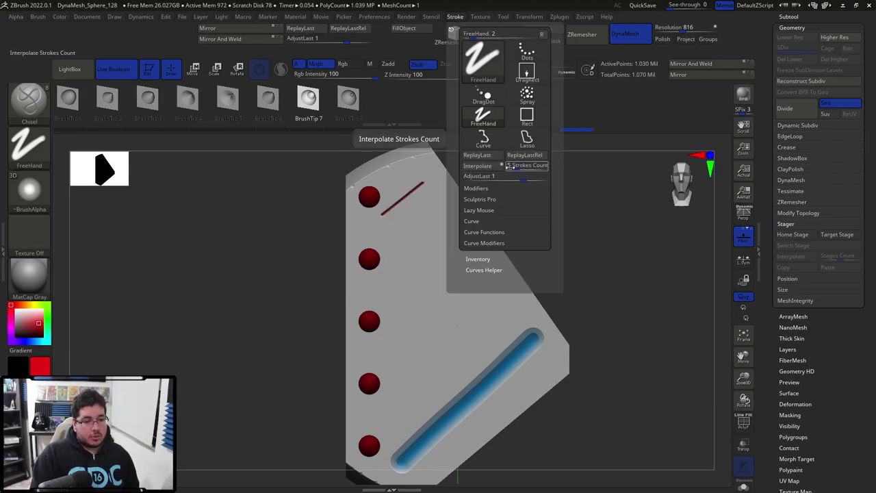
{"action": "left_click", "coordinate": [477, 166]}
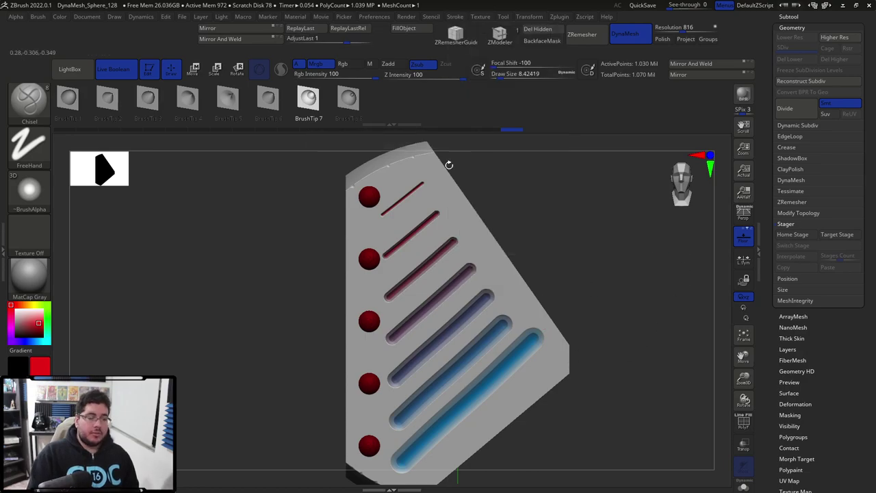
{"action": "mouse_move", "coordinate": [561, 223]}
{"action": "left_mouse_down"}
{"action": "mouse_move", "coordinate": [591, 227]}
{"action": "mouse_move", "coordinate": [583, 228]}
{"action": "left_mouse_up"}
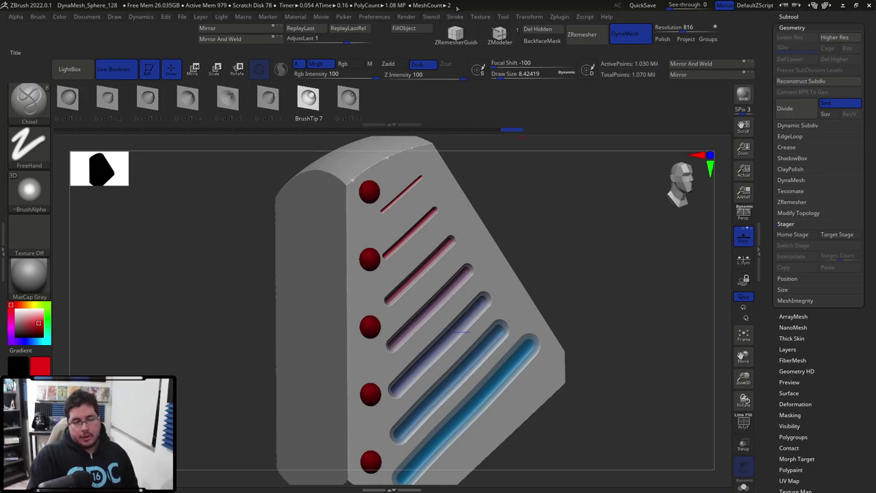
- Try Stroke > ReplayLast on the panel, inspect the result, then undo the extra trimming
{"action": "left_click", "coordinate": [455, 16]}
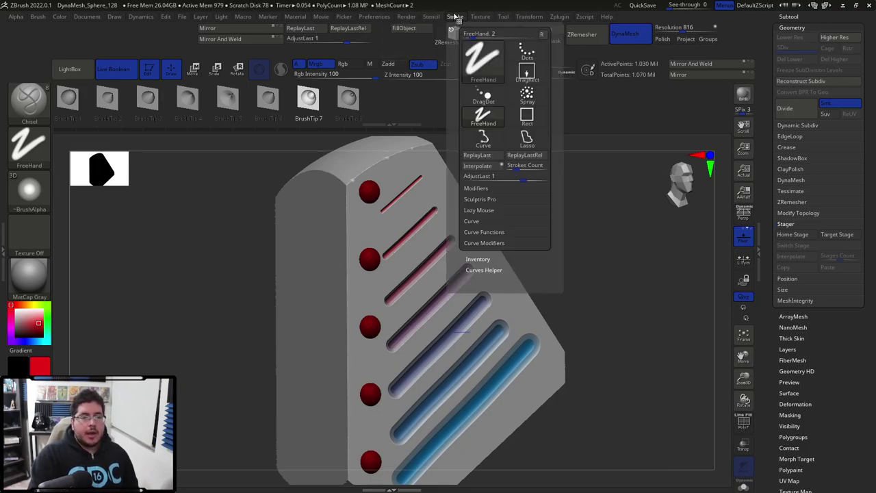
{"action": "left_click", "coordinate": [477, 157]}
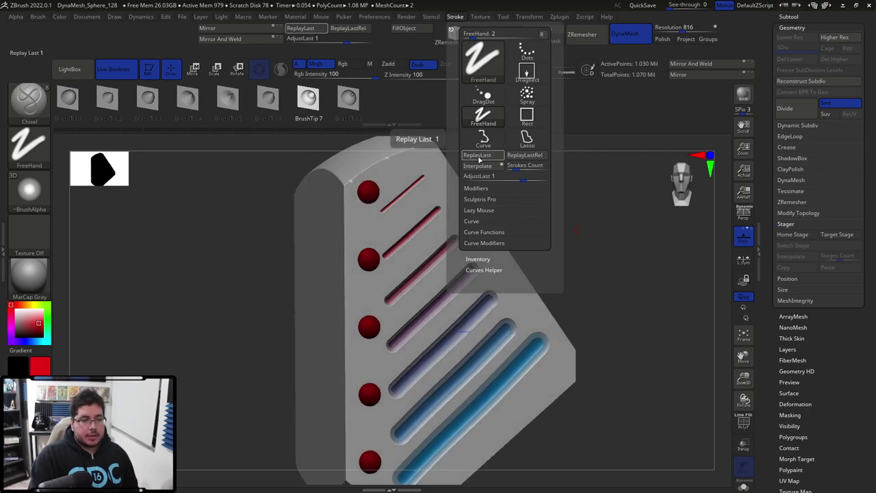
{"action": "left_click", "coordinate": [478, 158]}
{"action": "left_click", "coordinate": [478, 158]}
{"action": "left_click_drag", "start_coordinate": [438, 152], "coordinate": [414, 146]}
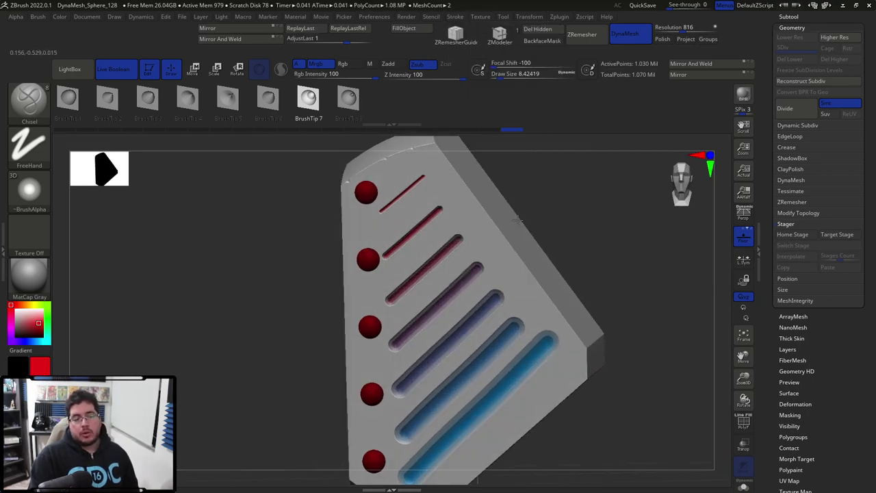
{"action": "mouse_move", "coordinate": [518, 219]}
{"action": "left_mouse_down"}
{"action": "mouse_move", "coordinate": [591, 238]}
{"action": "mouse_move", "coordinate": [544, 226]}
{"action": "left_mouse_up"}
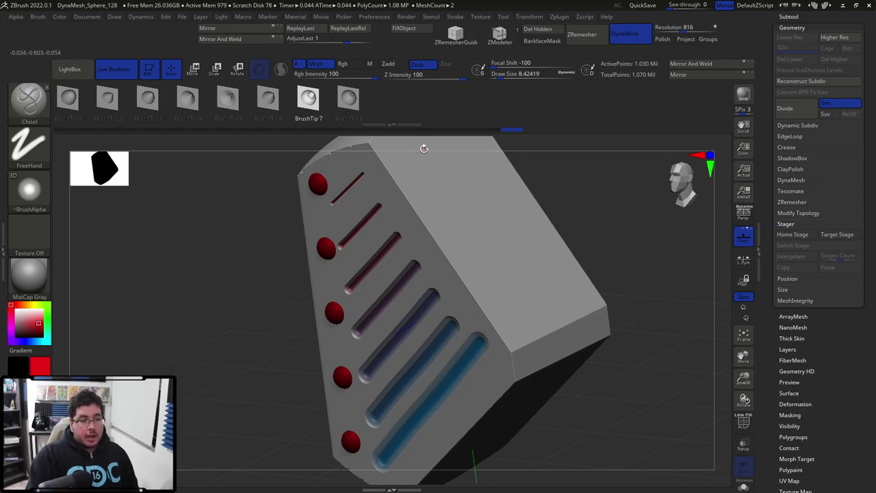
{"action": "key", "text": "ctrl+z"}
{"action": "key", "text": "ctrl+z"}
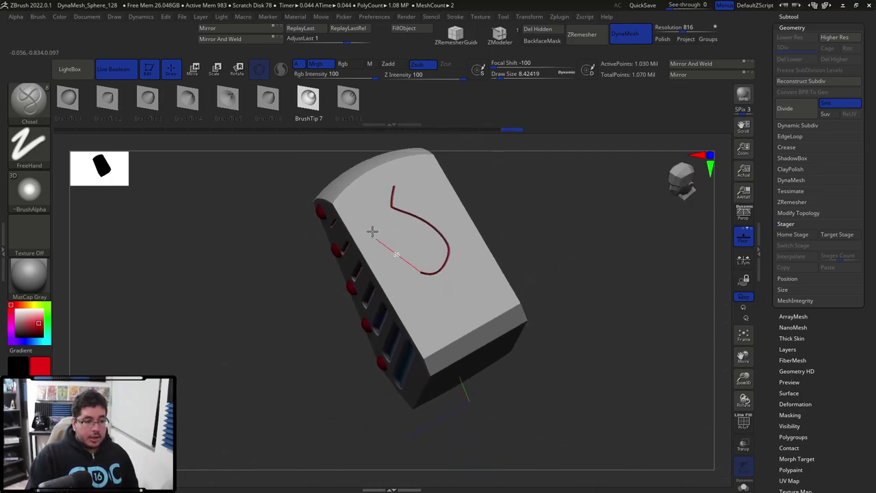
{"action": "left_click_drag", "start_coordinate": [372, 230], "coordinate": [375, 233]}
{"action": "scroll", "coordinate": [500, 169], "scroll_direction": "up", "scroll_amount": 3}
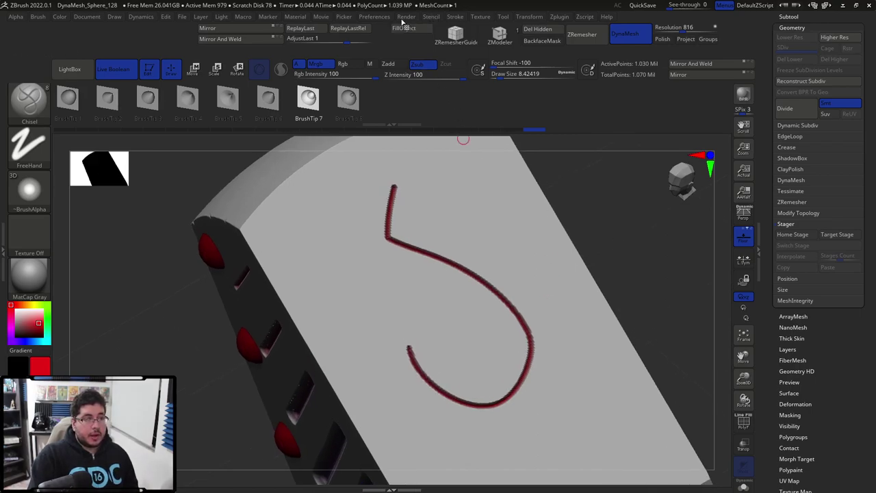
{"action": "left_click", "coordinate": [305, 28]}
{"action": "left_click", "coordinate": [308, 30]}
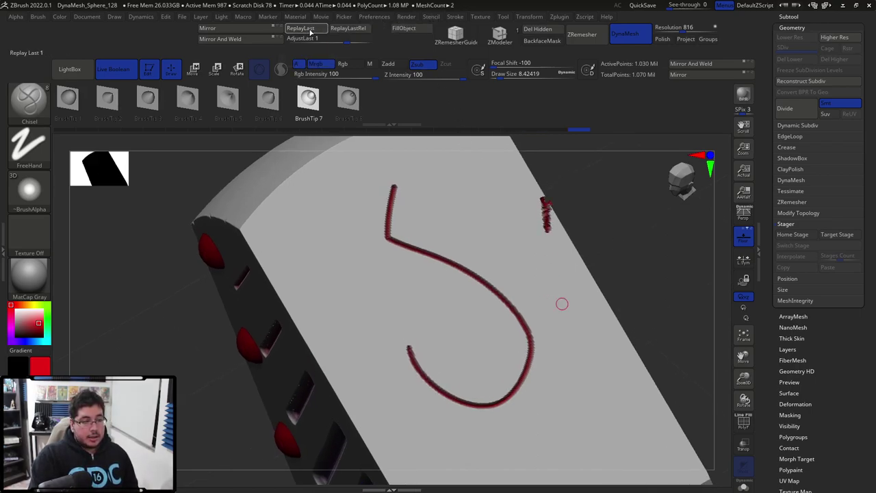
{"action": "mouse_move", "coordinate": [518, 199]}
{"action": "right_mouse_down"}
{"action": "mouse_move", "coordinate": [565, 195]}
{"action": "mouse_move", "coordinate": [561, 215]}
{"action": "mouse_move", "coordinate": [592, 207]}
{"action": "right_mouse_up"}
{"action": "key", "text": "ctrl+z"}
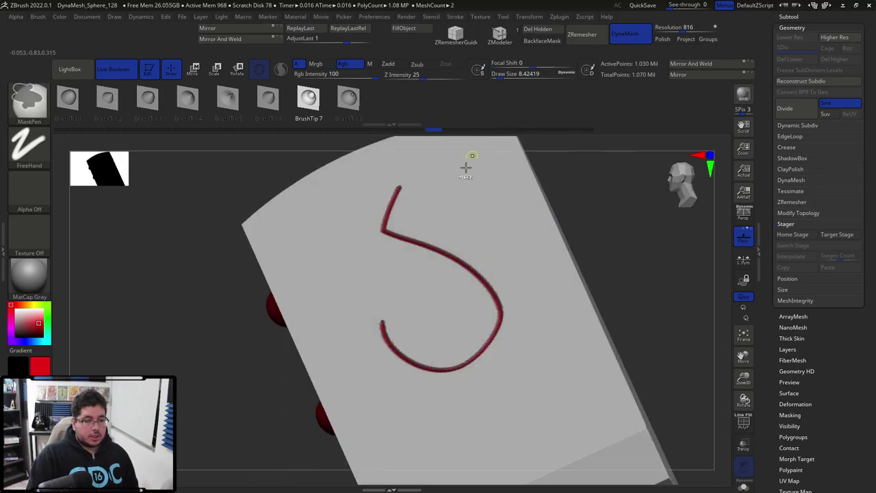
{"action": "key", "text": "ctrl+z"}
{"action": "mouse_move", "coordinate": [391, 172]}
{"action": "left_mouse_down"}
{"action": "mouse_move", "coordinate": [518, 230]}
{"action": "mouse_move", "coordinate": [455, 393]}
{"action": "left_mouse_up"}
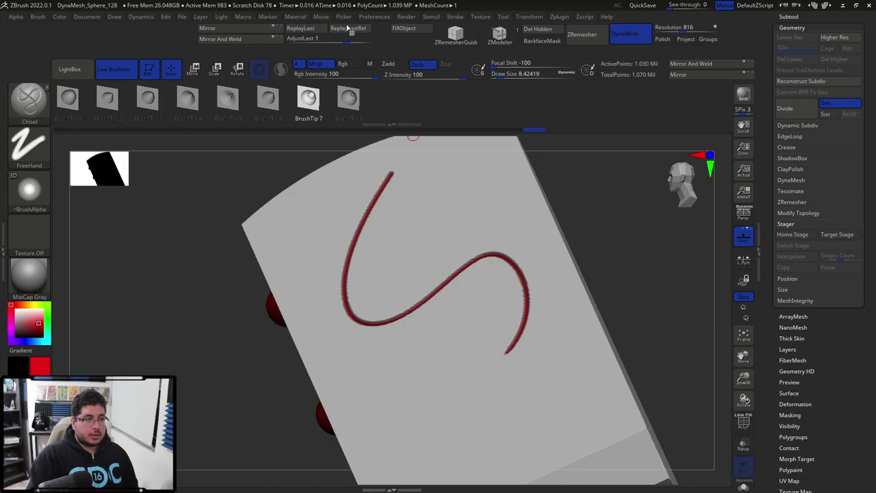
{"action": "left_click", "coordinate": [313, 33]}
{"action": "left_click", "coordinate": [313, 33]}
{"action": "left_click", "coordinate": [312, 33]}
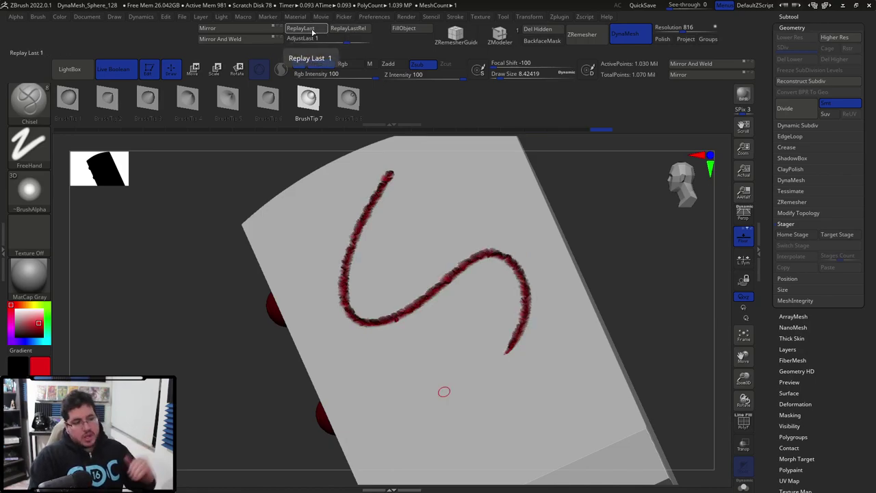
{"action": "left_click", "coordinate": [312, 32]}
{"action": "key", "text": "ctrl+z"}
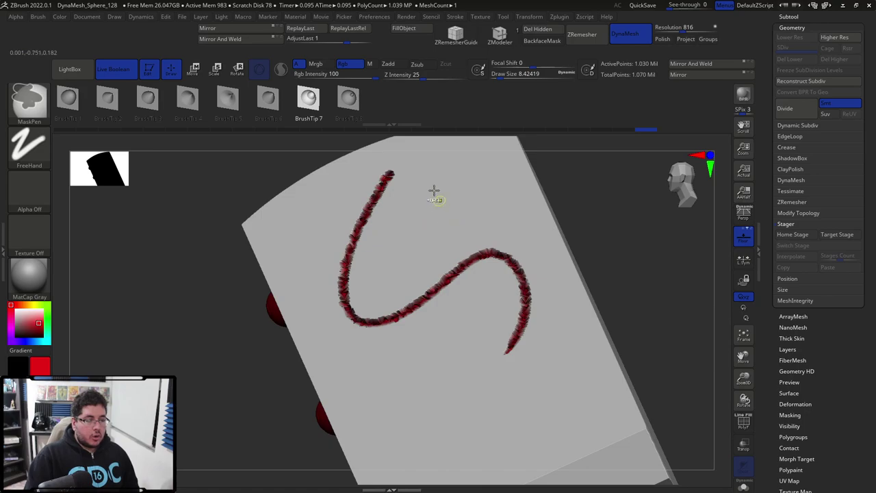
{"action": "key", "text": "ctrl+z"}
{"action": "key", "text": "ctrl+z"}
{"action": "key", "text": "ctrl+z"}
{"action": "key", "text": "ctrl+z"}
{"action": "key", "text": "ctrl+z"}
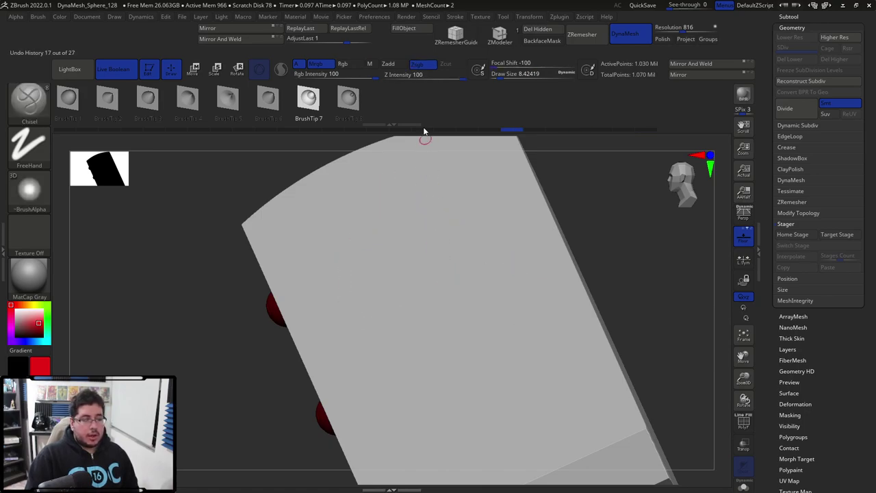
- Draw a red tube stroke across the back face at Draw Size 20, then thin it to AdjustLast 0.57
{"action": "right_click_drag", "start_coordinate": [540, 229], "coordinate": [577, 201]}
{"action": "mouse_move", "coordinate": [645, 246]}
{"action": "right_mouse_down"}
{"action": "mouse_move", "coordinate": [580, 210]}
{"action": "mouse_move", "coordinate": [523, 225]}
{"action": "right_mouse_up"}
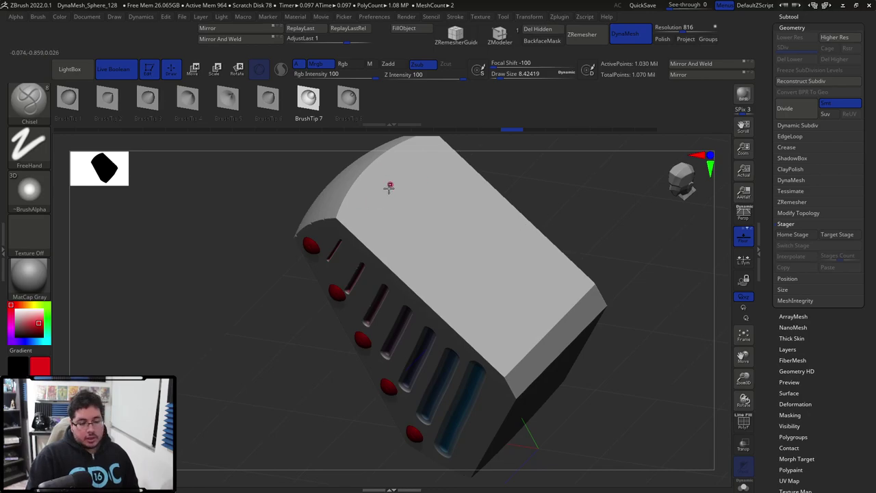
{"action": "key", "text": "space"}
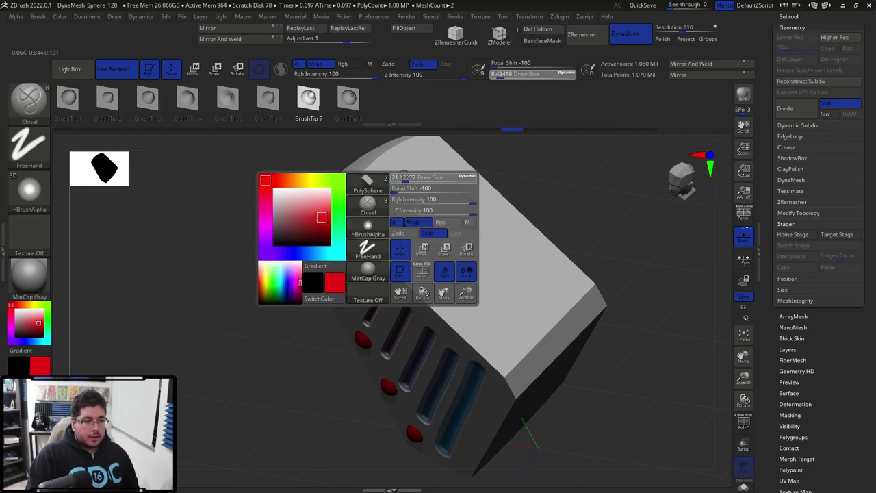
{"action": "left_click_drag", "start_coordinate": [405, 176], "coordinate": [405, 163]}
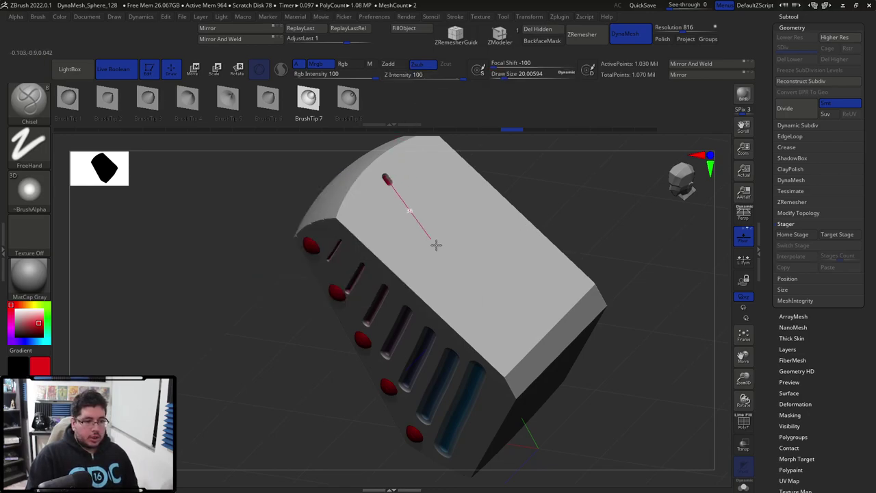
{"action": "left_click_drag", "start_coordinate": [515, 353], "coordinate": [514, 352]}
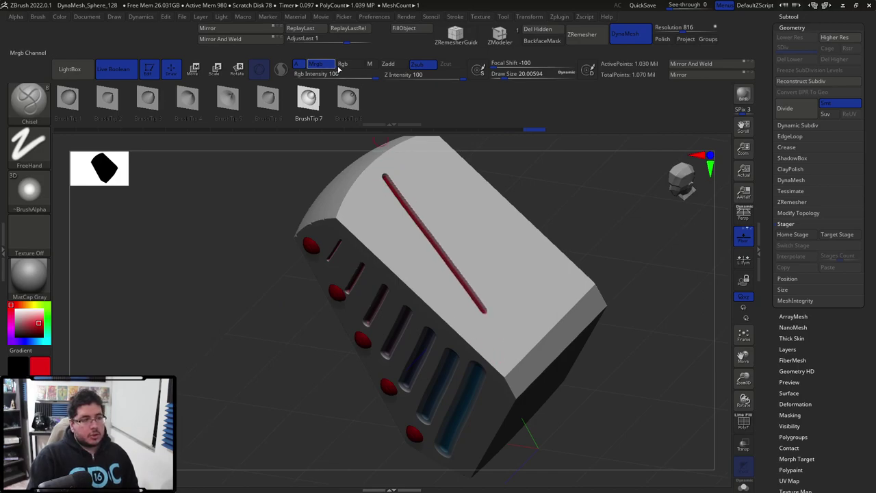
{"action": "mouse_move", "coordinate": [331, 40]}
{"action": "left_mouse_down"}
{"action": "mouse_move", "coordinate": [363, 42]}
{"action": "mouse_move", "coordinate": [306, 40]}
{"action": "mouse_move", "coordinate": [338, 38]}
{"action": "left_mouse_up"}
{"action": "mouse_move", "coordinate": [573, 185]}
{"action": "left_mouse_down"}
{"action": "mouse_move", "coordinate": [526, 233]}
{"action": "mouse_move", "coordinate": [579, 239]}
{"action": "mouse_move", "coordinate": [517, 218]}
{"action": "mouse_move", "coordinate": [442, 226]}
{"action": "mouse_move", "coordinate": [404, 196]}
{"action": "left_mouse_up"}
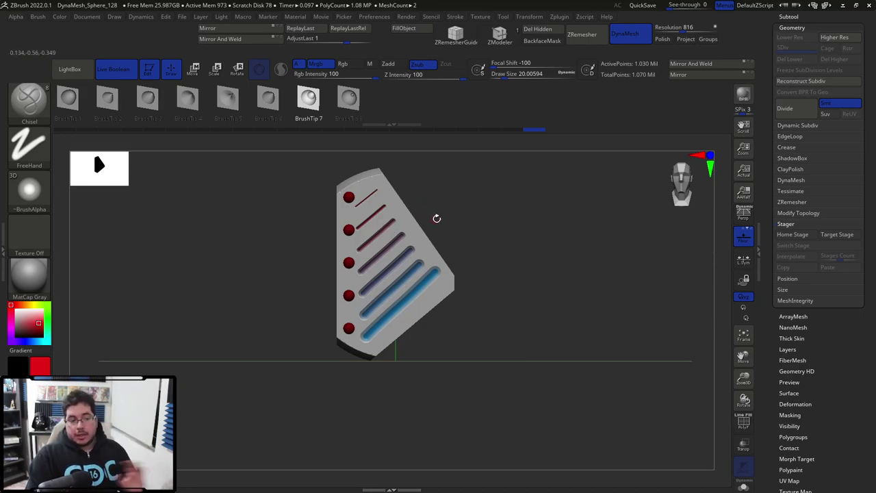
- Show the Transpose gizmo on the frontally viewed panel and scroll the tray up to the Tool palette
{"action": "mouse_move", "coordinate": [435, 217]}
{"action": "left_mouse_down"}
{"action": "mouse_move", "coordinate": [441, 188]}
{"action": "mouse_move", "coordinate": [422, 220]}
{"action": "left_mouse_up"}
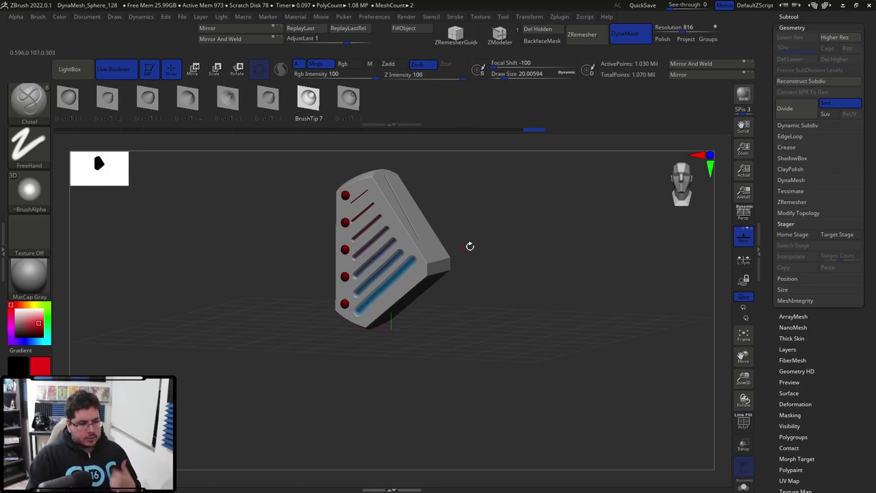
{"action": "mouse_move", "coordinate": [469, 246]}
{"action": "left_mouse_down"}
{"action": "mouse_move", "coordinate": [490, 250]}
{"action": "mouse_move", "coordinate": [469, 247]}
{"action": "mouse_move", "coordinate": [406, 296]}
{"action": "mouse_move", "coordinate": [430, 282]}
{"action": "left_mouse_up"}
{"action": "key", "text": "w"}
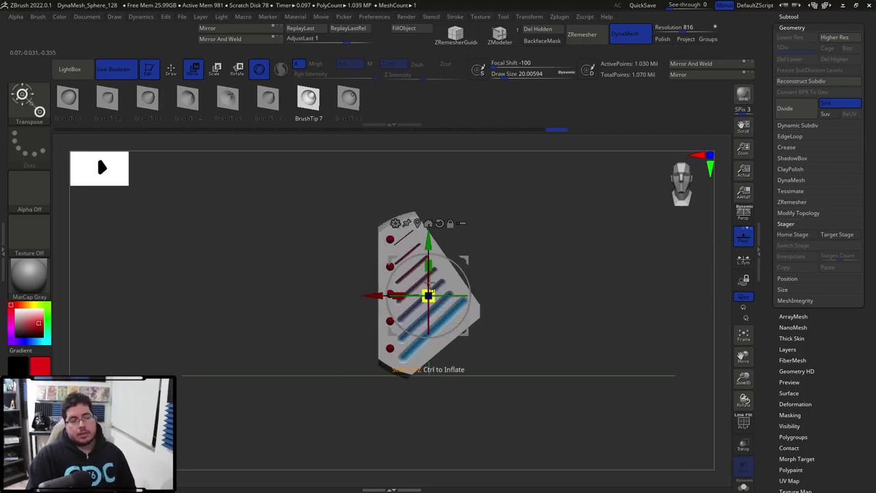
{"action": "left_click_drag", "start_coordinate": [428, 294], "coordinate": [430, 295]}
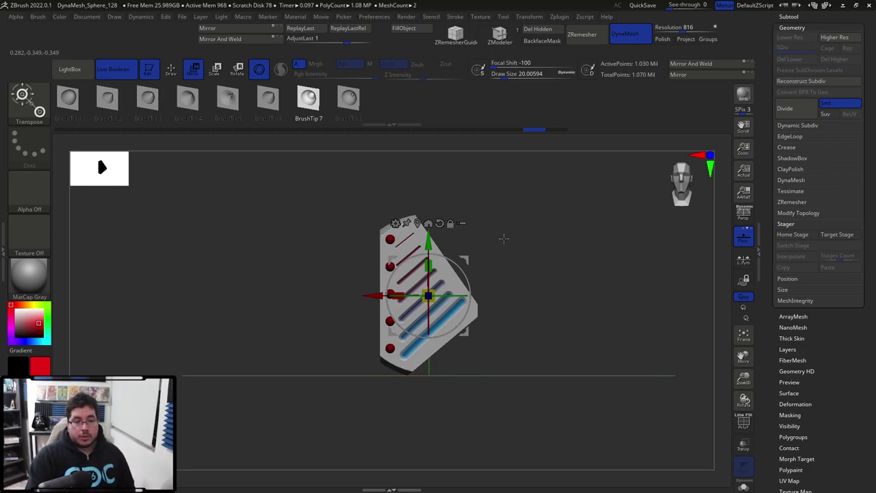
{"action": "scroll", "coordinate": [830, 111], "scroll_direction": "up", "scroll_amount": 3}
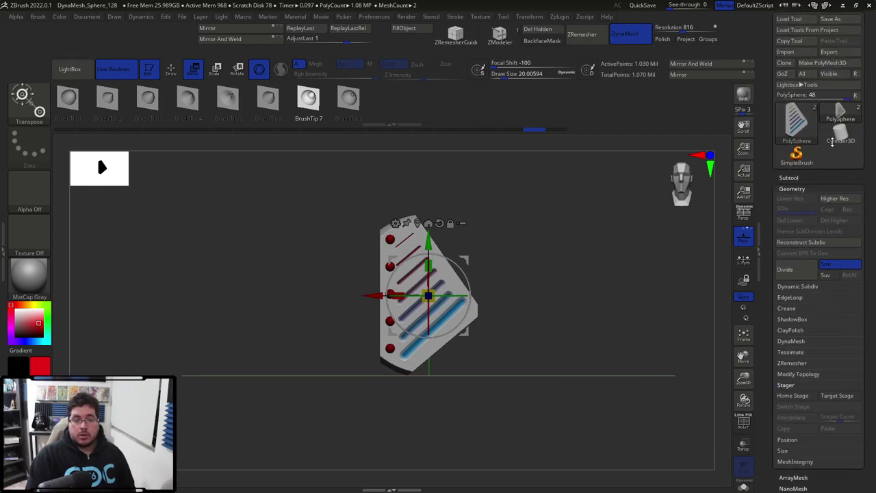
- Load a new Sphere3D tool and set the active colour to white
{"action": "left_click", "coordinate": [793, 119]}
{"action": "left_click", "coordinate": [789, 120]}
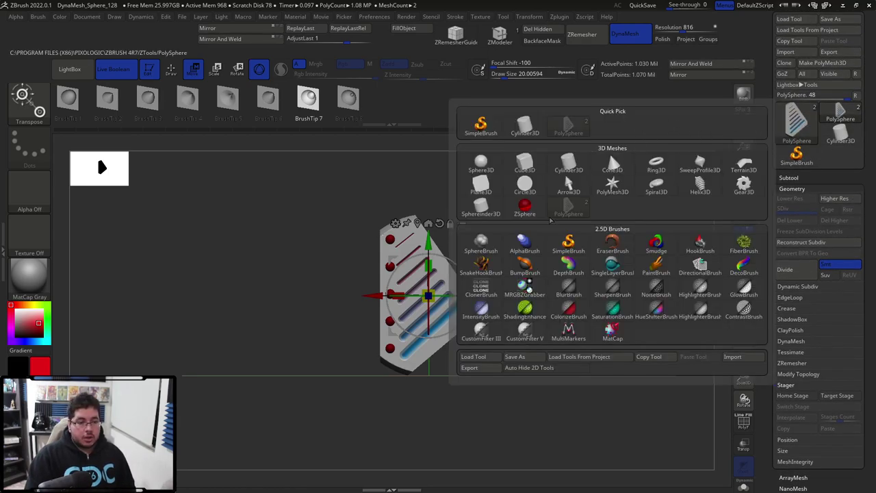
{"action": "left_click", "coordinate": [489, 165]}
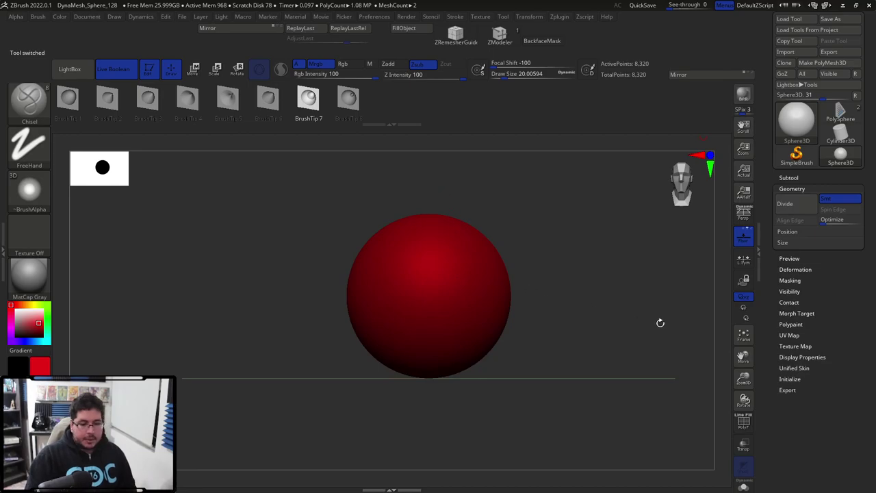
{"action": "left_click_drag", "start_coordinate": [30, 323], "coordinate": [10, 304]}
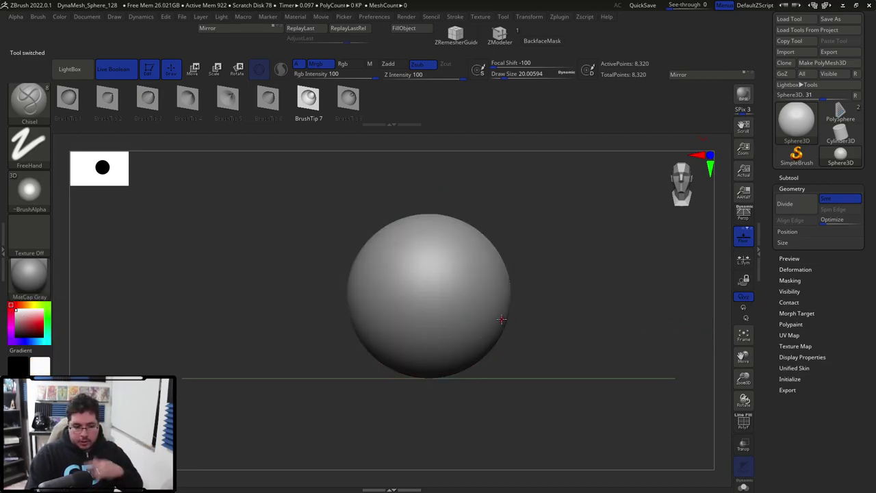
{"action": "left_click_drag", "start_coordinate": [540, 294], "coordinate": [473, 219], "text": "alt"}
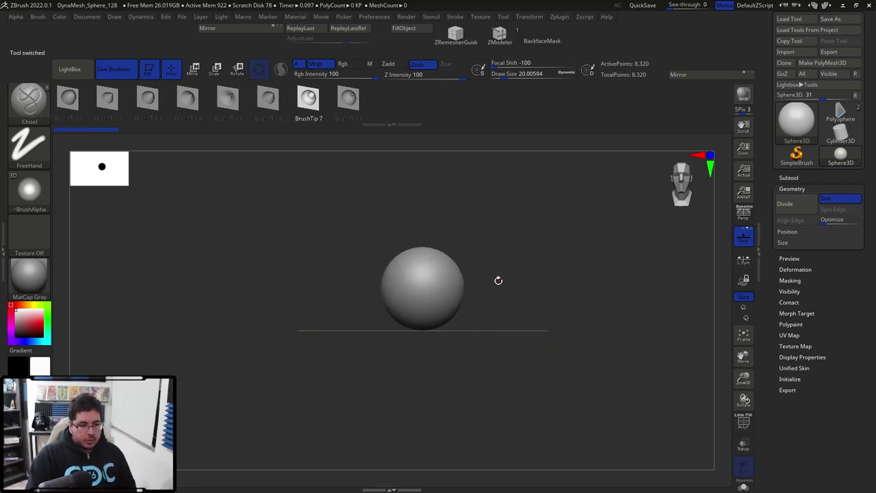
{"action": "left_click_drag", "start_coordinate": [501, 290], "coordinate": [456, 256], "text": "alt"}
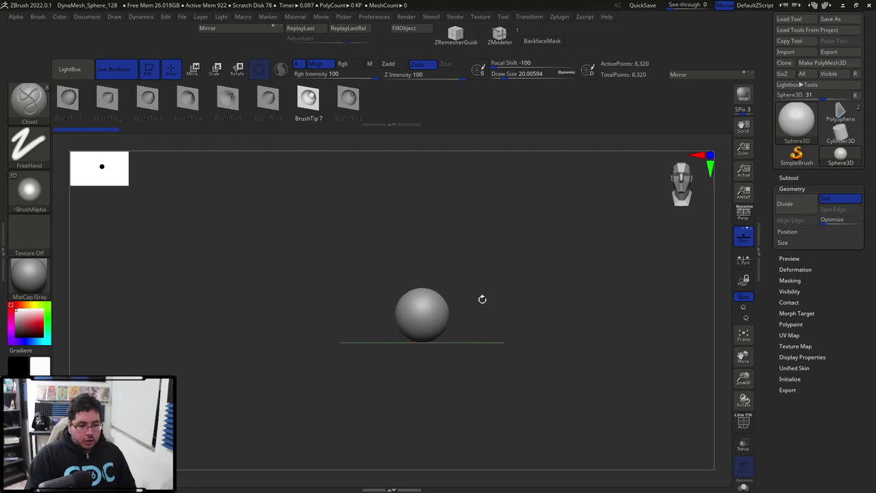
- Convert the sphere with Make PolyMesh3D, then try DynaMesh and undo it
{"action": "key", "text": "w"}
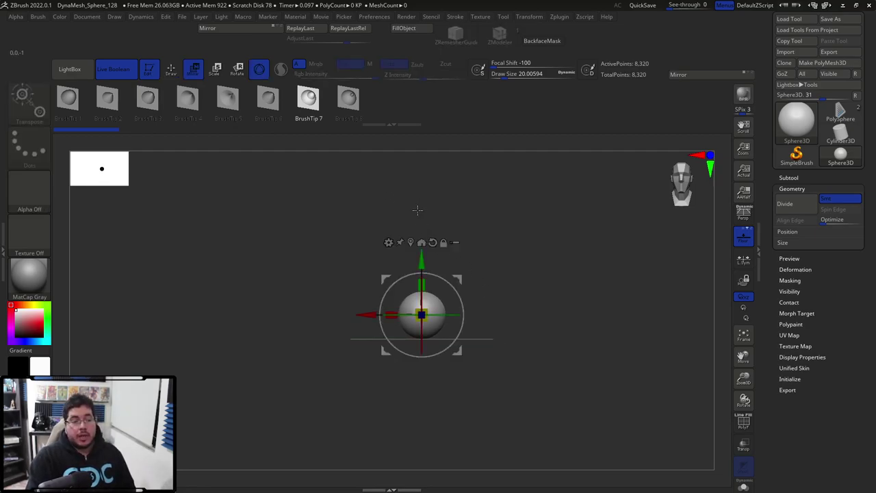
{"action": "key", "text": "q"}
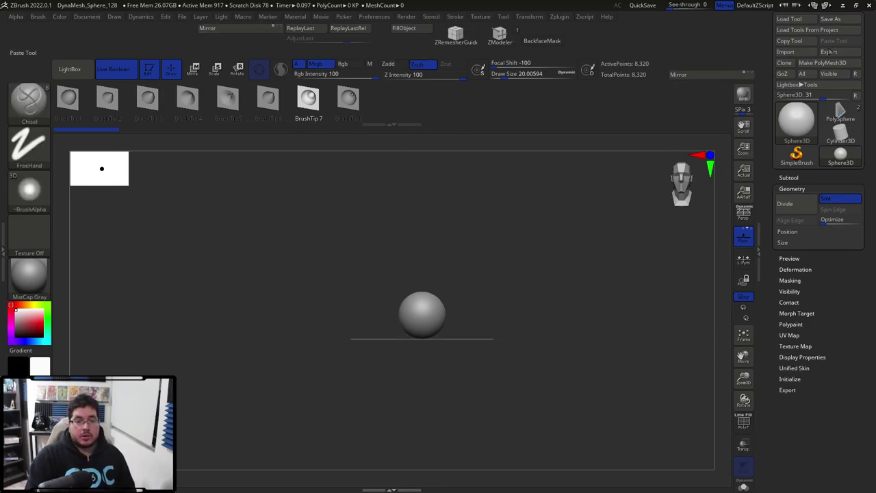
{"action": "left_click", "coordinate": [810, 62]}
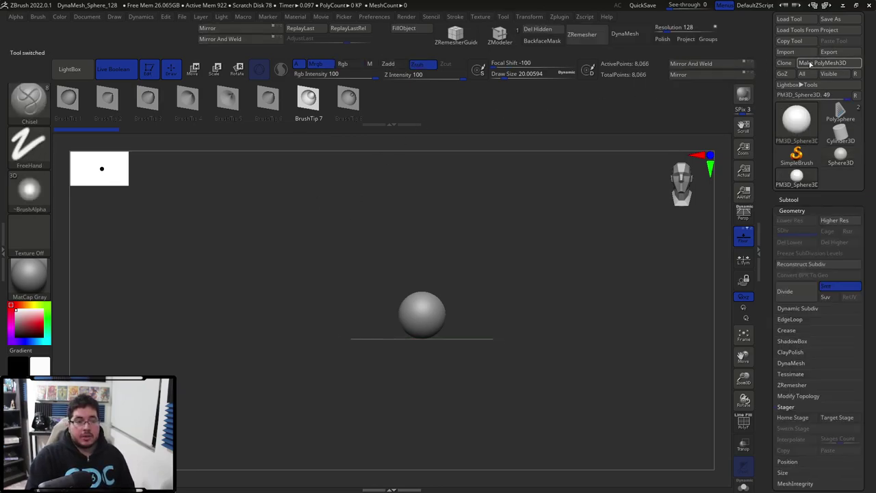
{"action": "left_click", "coordinate": [634, 38]}
{"action": "right_click_drag", "start_coordinate": [452, 294], "coordinate": [460, 253], "text": "ctrl"}
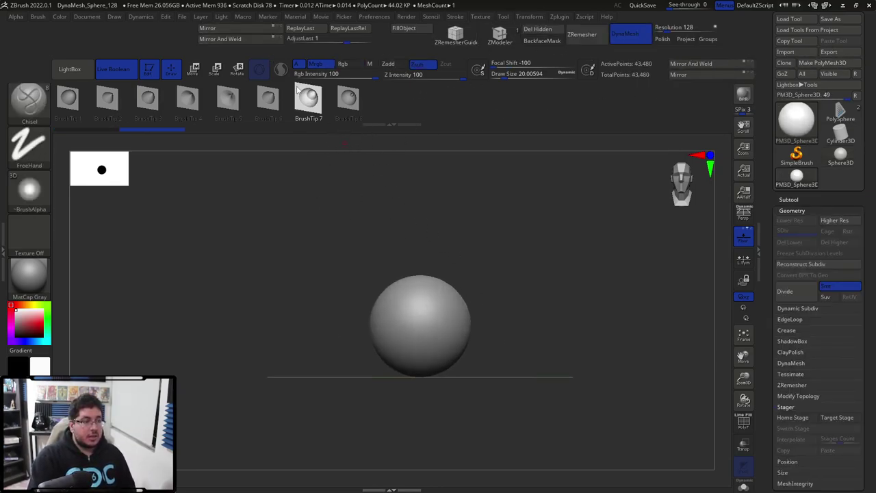
{"action": "right_click_drag", "start_coordinate": [539, 259], "coordinate": [436, 324], "text": "ctrl"}
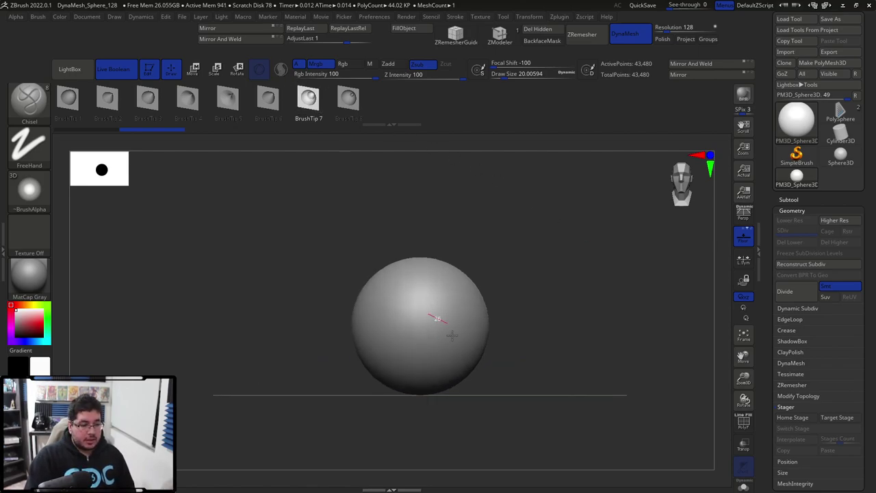
{"action": "key", "text": "ctrl+z"}
- Pick SnakeHook from the S brushes, dismissing the smoothing-brush and Sculptris Pro notes
{"action": "key", "text": "b"}
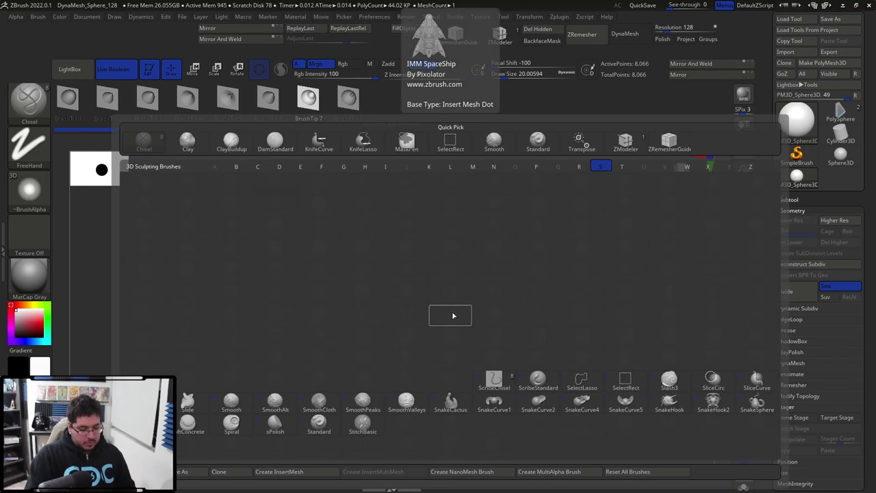
{"action": "key", "text": "s"}
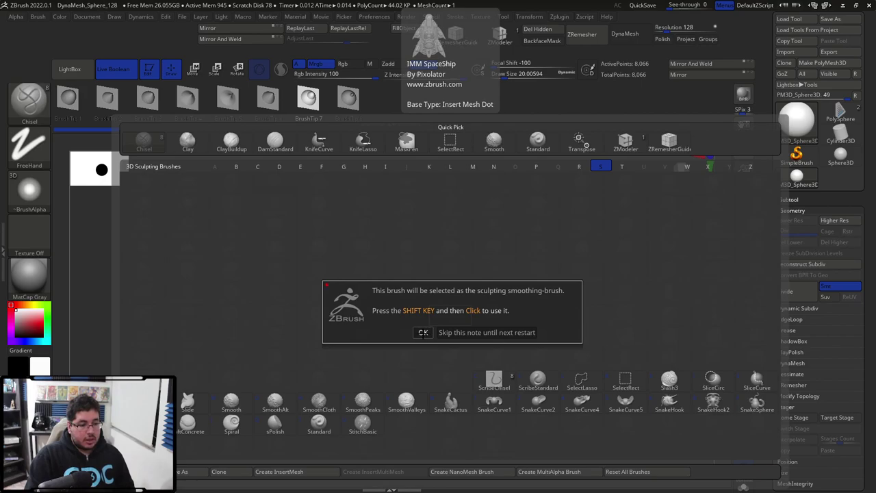
{"action": "left_click", "coordinate": [423, 333]}
{"action": "key", "text": "b"}
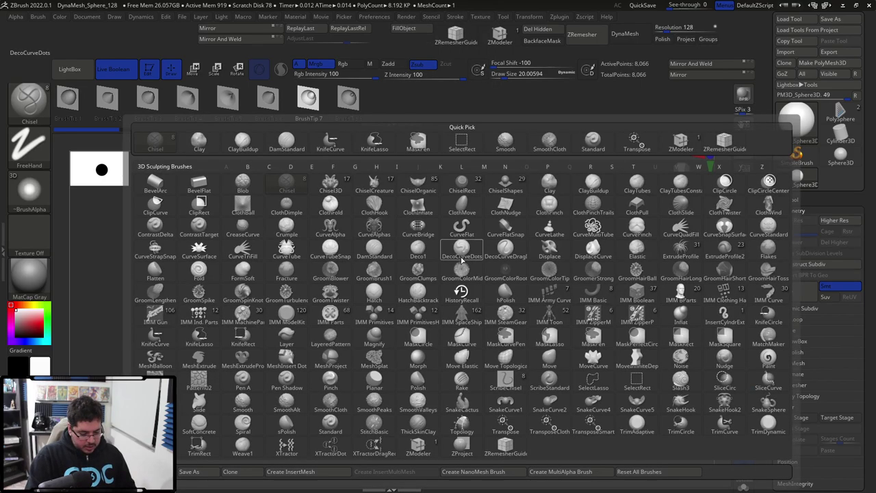
{"action": "key", "text": "s"}
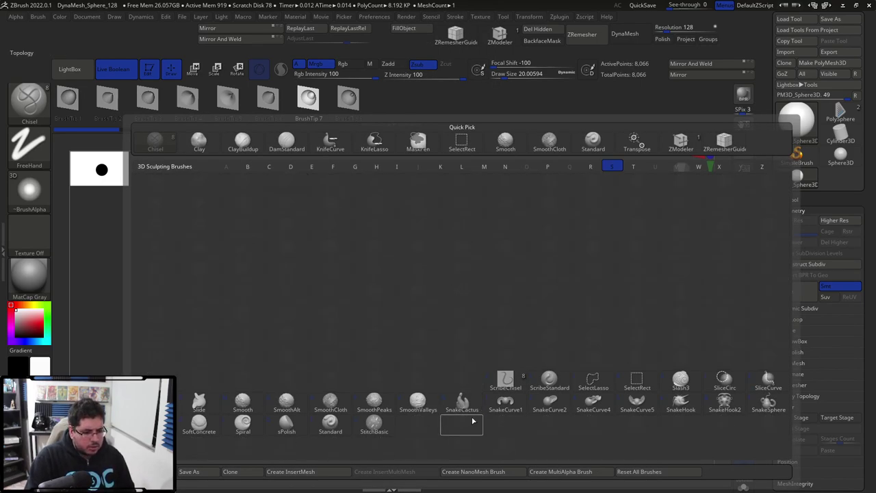
{"action": "left_click", "coordinate": [681, 407]}
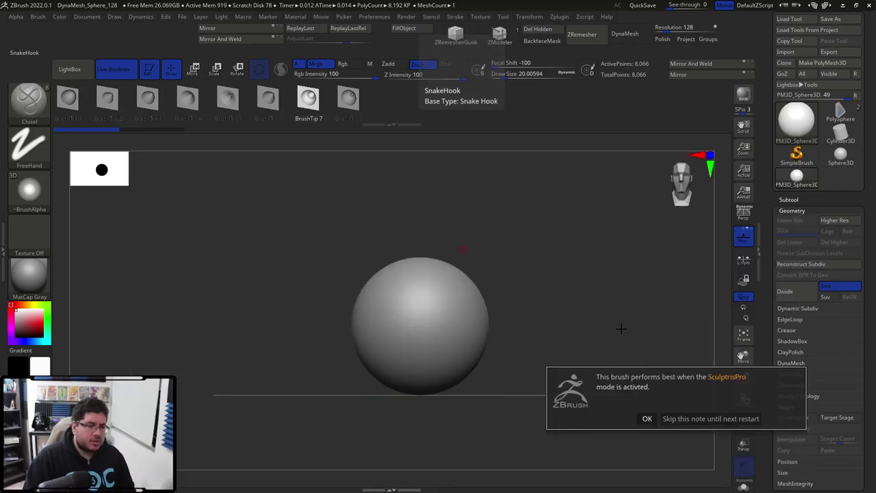
{"action": "left_click", "coordinate": [647, 418]}
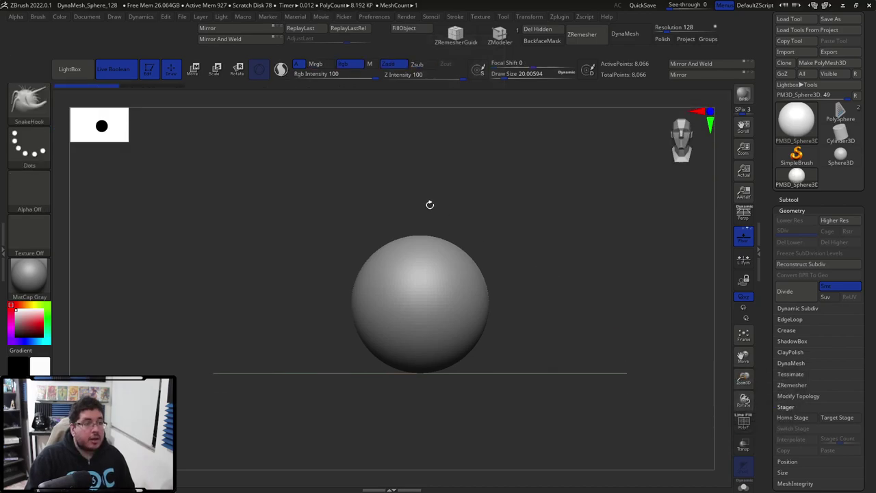
- Enable Sculptris Pro, choose the Move brush at size about 407, show PolyF, and DynaMesh the sphere
{"action": "left_click", "coordinate": [281, 76]}
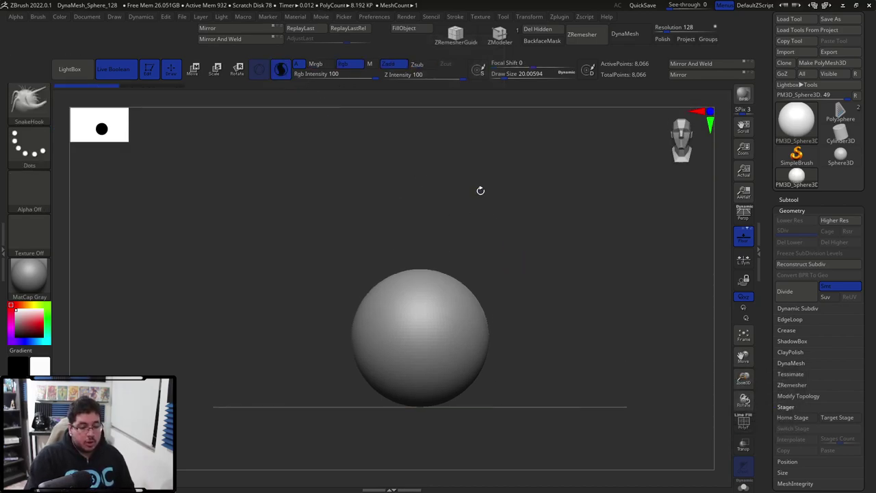
{"action": "key", "text": "b"}
{"action": "key", "text": "m"}
{"action": "key", "text": "v"}
{"action": "key", "text": "space"}
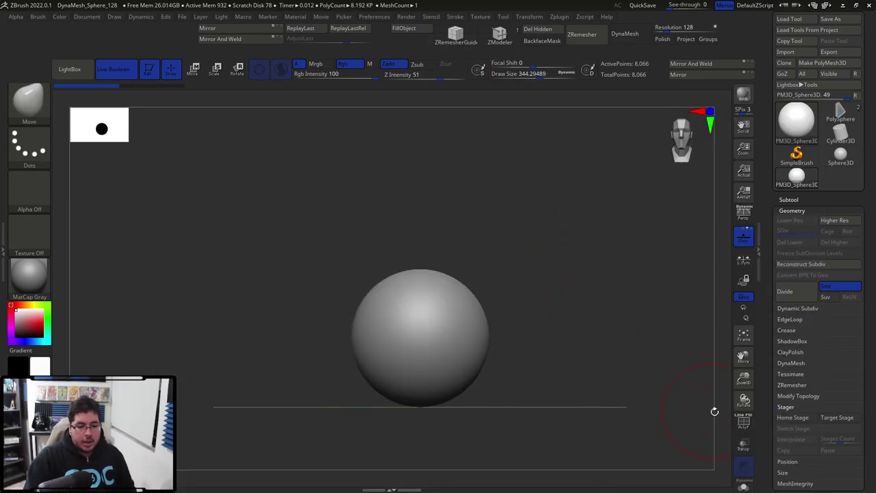
{"action": "left_click", "coordinate": [743, 421]}
{"action": "key", "text": "space"}
{"action": "left_click_drag", "start_coordinate": [465, 243], "coordinate": [468, 181]}
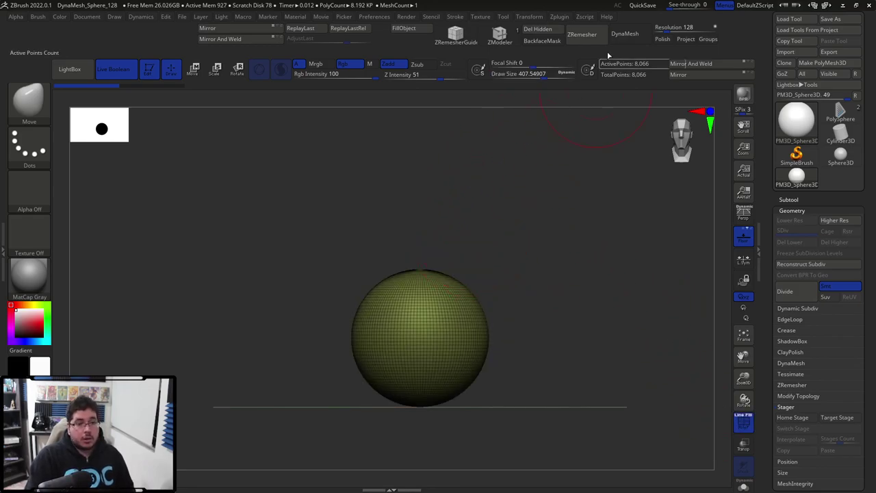
{"action": "left_click", "coordinate": [624, 34]}
- Pull the sphere into a pear shape with a raised arm, remeshing and turning off Live Boolean
{"action": "mouse_move", "coordinate": [428, 327]}
{"action": "left_mouse_down"}
{"action": "mouse_move", "coordinate": [511, 243]}
{"action": "mouse_move", "coordinate": [586, 88]}
{"action": "left_mouse_up"}
{"action": "mouse_move", "coordinate": [465, 287]}
{"action": "left_mouse_down"}
{"action": "mouse_move", "coordinate": [532, 171]}
{"action": "mouse_move", "coordinate": [567, 157]}
{"action": "mouse_move", "coordinate": [567, 185]}
{"action": "mouse_move", "coordinate": [515, 224]}
{"action": "mouse_move", "coordinate": [533, 127]}
{"action": "left_mouse_up"}
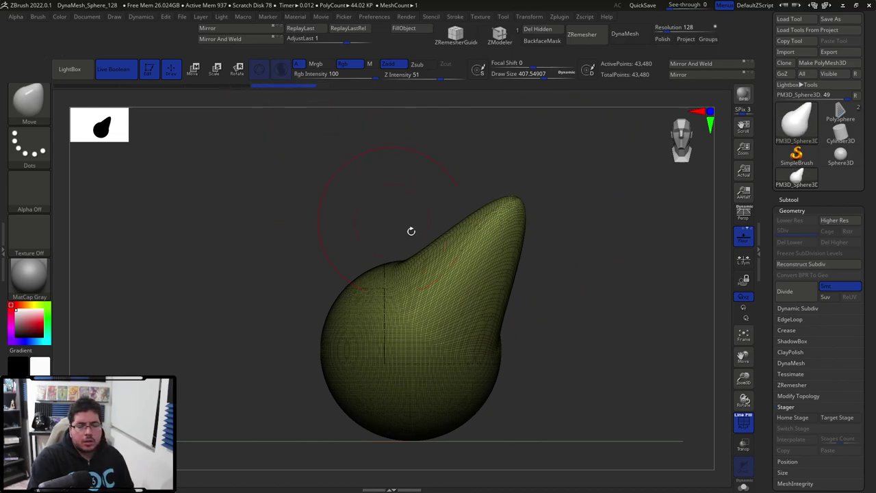
{"action": "left_click_drag", "start_coordinate": [411, 231], "coordinate": [568, 244]}
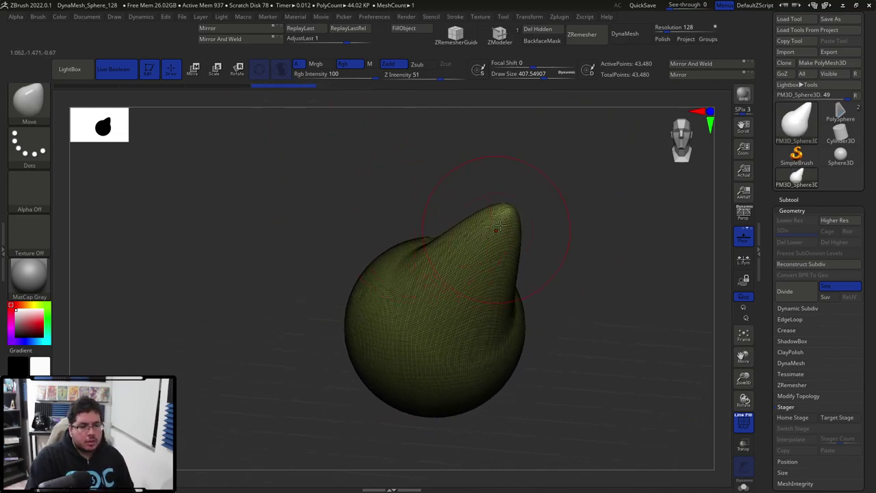
{"action": "left_click", "coordinate": [624, 32]}
{"action": "mouse_move", "coordinate": [524, 186]}
{"action": "left_mouse_down"}
{"action": "mouse_move", "coordinate": [549, 233]}
{"action": "mouse_move", "coordinate": [578, 195]}
{"action": "left_mouse_up"}
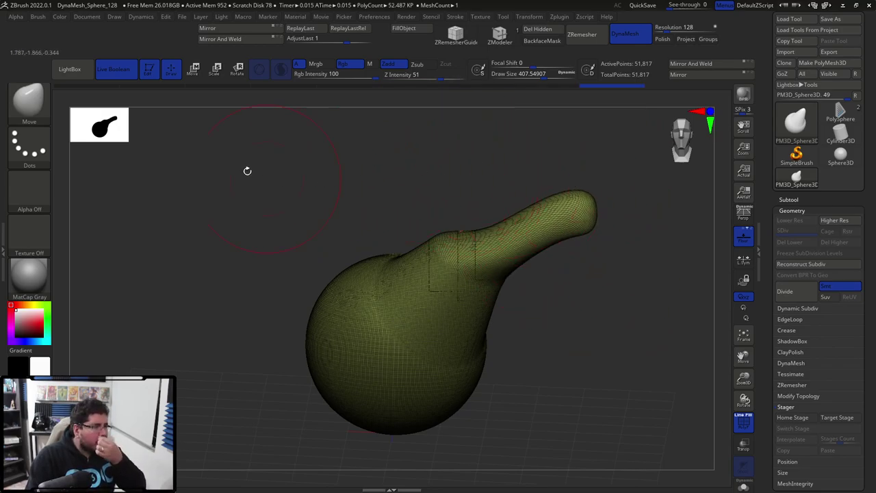
{"action": "left_click", "coordinate": [113, 69]}
{"action": "mouse_move", "coordinate": [427, 166]}
{"action": "left_mouse_down"}
{"action": "mouse_move", "coordinate": [473, 166]}
{"action": "mouse_move", "coordinate": [406, 182]}
{"action": "left_mouse_up"}
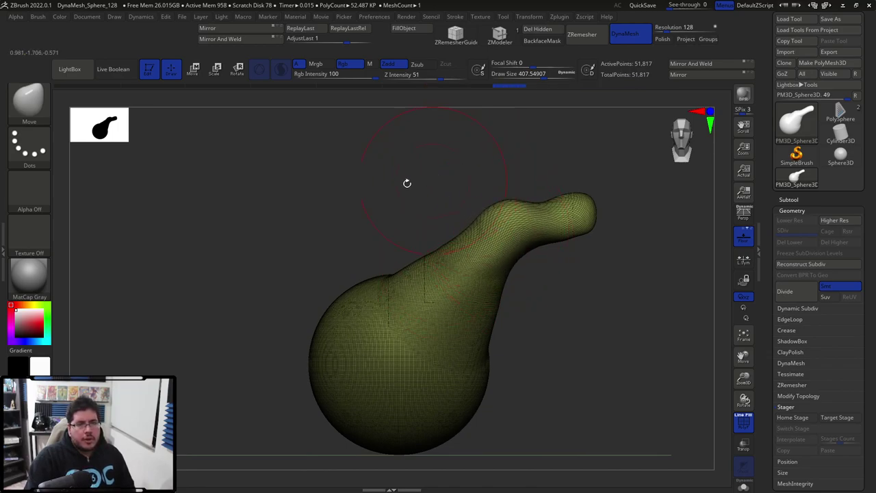
{"action": "mouse_move", "coordinate": [538, 231]}
{"action": "left_mouse_down"}
{"action": "mouse_move", "coordinate": [582, 205]}
{"action": "mouse_move", "coordinate": [609, 226]}
{"action": "left_mouse_up"}
{"action": "mouse_move", "coordinate": [520, 205]}
{"action": "left_mouse_down"}
{"action": "mouse_move", "coordinate": [509, 283]}
{"action": "mouse_move", "coordinate": [512, 192]}
{"action": "mouse_move", "coordinate": [511, 242]}
{"action": "left_mouse_up"}
- Undo the sculpting back to the plain DynaMesh sphere and return to the Move brush
{"action": "key", "text": "ctrl+z"}
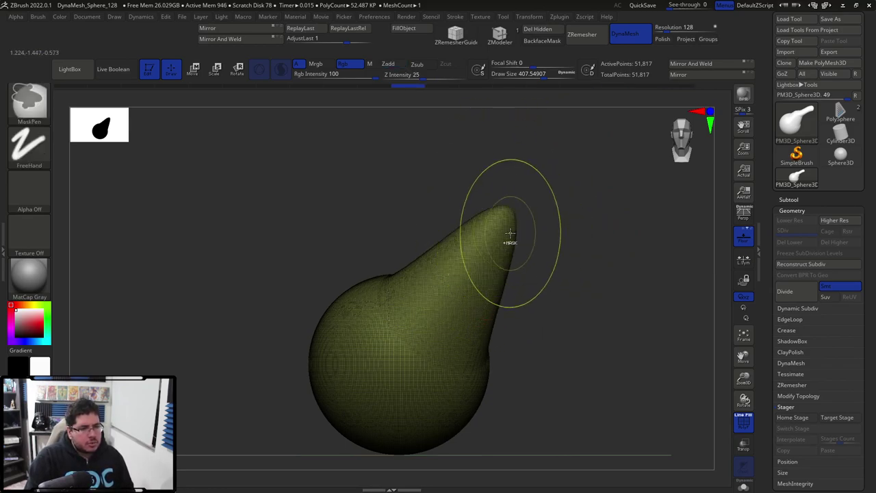
{"action": "key", "text": "ctrl+z"}
{"action": "key", "text": "w"}
{"action": "key", "text": "ctrl+z"}
{"action": "key", "text": "q"}
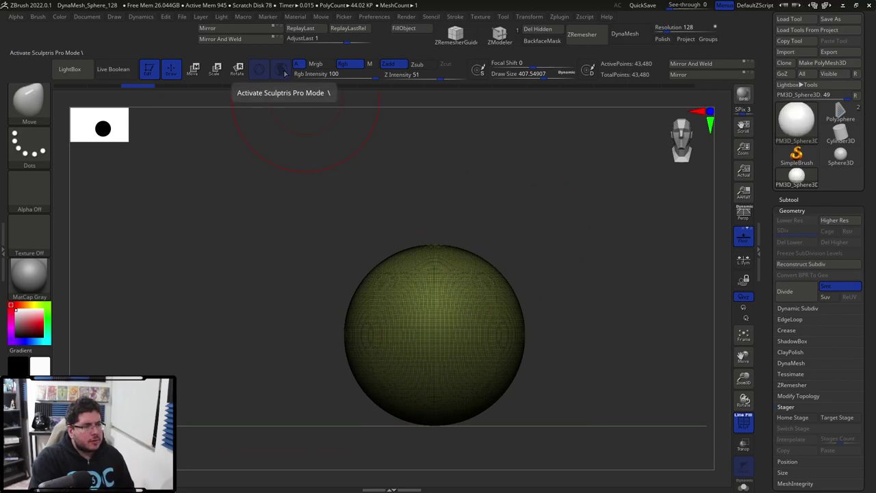
- Try a bulge on the sphere, undo it, and DynaMesh the sphere again
{"action": "left_click_drag", "start_coordinate": [490, 287], "coordinate": [566, 191]}
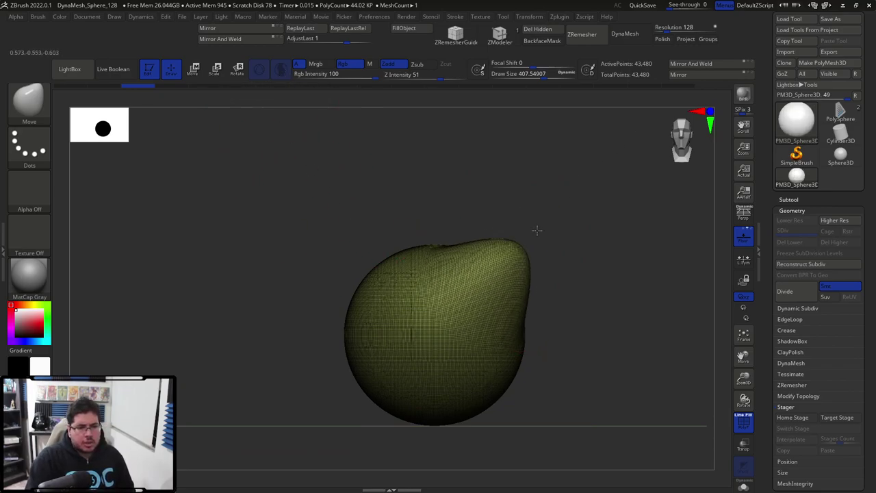
{"action": "key", "text": "ctrl+z"}
{"action": "left_click", "coordinate": [624, 33]}
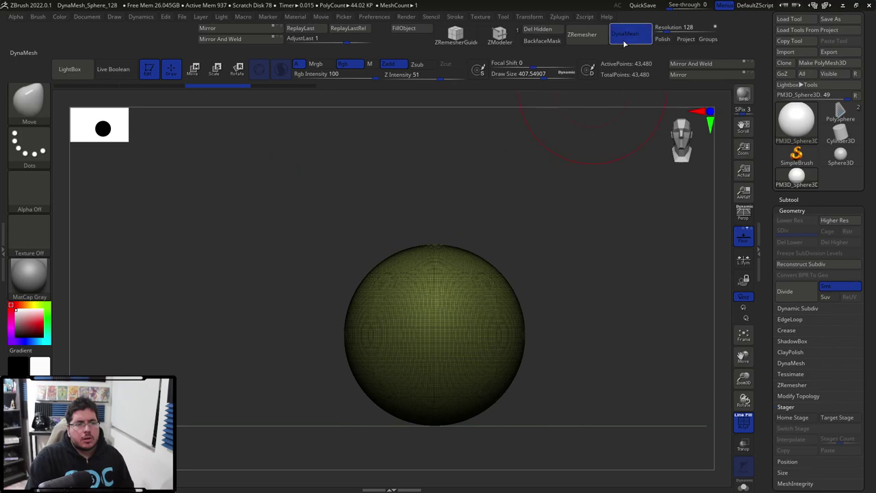
{"action": "left_click_drag", "start_coordinate": [492, 271], "coordinate": [561, 182]}
{"action": "key", "text": "ctrl+z"}
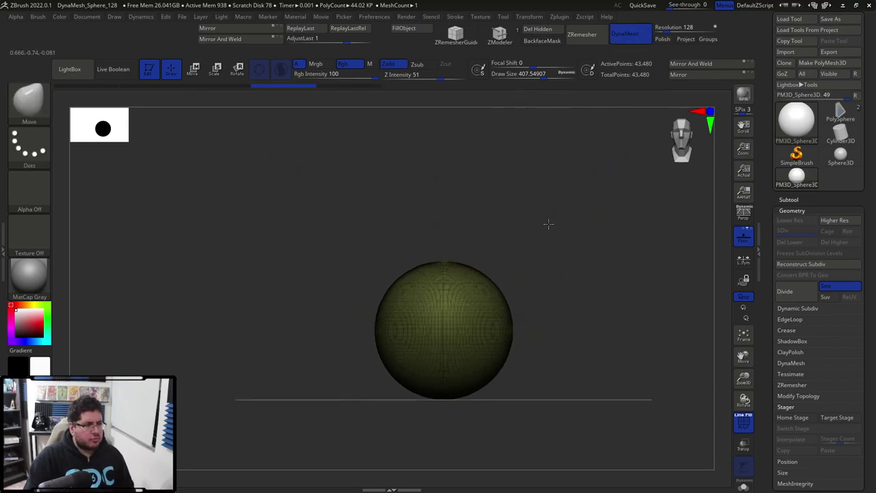
- Place the Transpose gizmo beside the sphere, set Focal Shift, and rotate it into a long arc
{"action": "key", "text": "w"}
{"action": "mouse_move", "coordinate": [513, 293]}
{"action": "left_mouse_down", "text": "alt"}
{"action": "mouse_move", "coordinate": [532, 267]}
{"action": "mouse_move", "coordinate": [535, 275]}
{"action": "left_mouse_up", "text": "alt"}
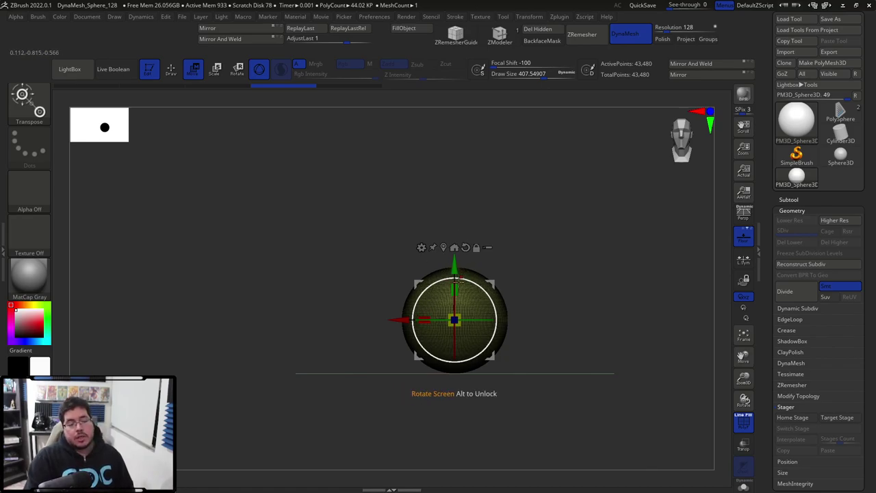
{"action": "left_click_drag", "start_coordinate": [414, 319], "coordinate": [508, 326]}
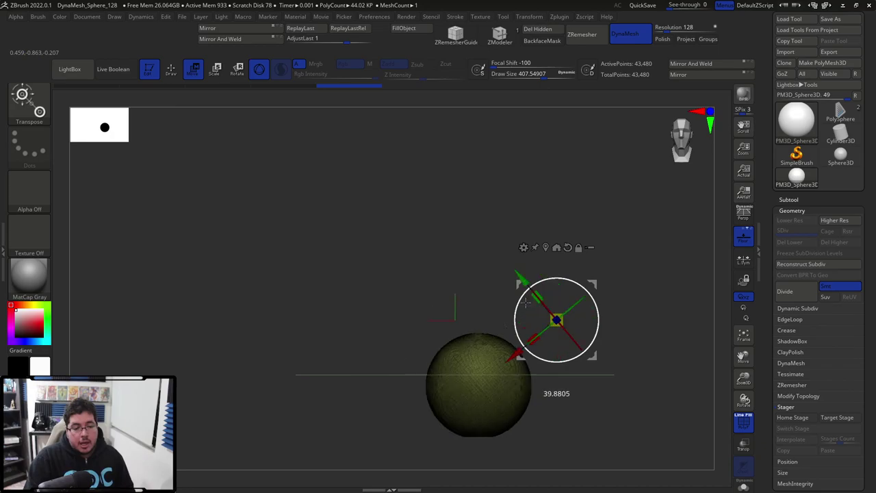
{"action": "left_click_drag", "start_coordinate": [555, 291], "coordinate": [555, 294]}
{"action": "left_click", "coordinate": [491, 63]}
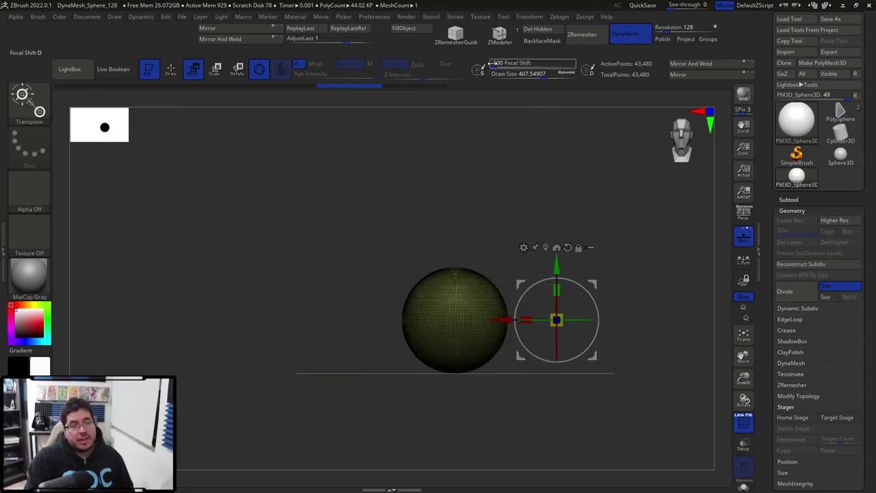
{"action": "type", "text": "-16"}
{"action": "key", "text": "Return"}
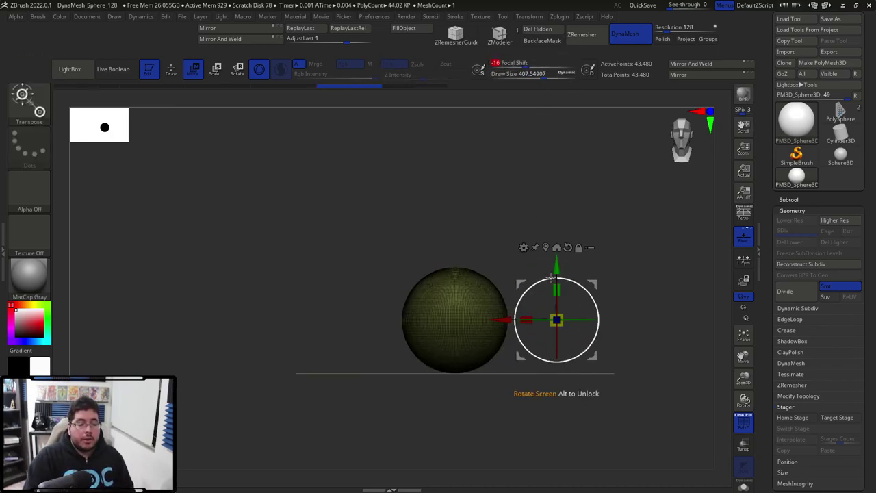
{"action": "mouse_move", "coordinate": [597, 309]}
{"action": "left_mouse_down"}
{"action": "mouse_move", "coordinate": [602, 301]}
{"action": "mouse_move", "coordinate": [545, 408]}
{"action": "mouse_move", "coordinate": [547, 460]}
{"action": "mouse_move", "coordinate": [548, 406]}
{"action": "left_mouse_up"}
{"action": "mouse_move", "coordinate": [589, 287]}
{"action": "left_mouse_down"}
{"action": "mouse_move", "coordinate": [607, 228]}
{"action": "mouse_move", "coordinate": [582, 321]}
{"action": "mouse_move", "coordinate": [505, 332]}
{"action": "mouse_move", "coordinate": [503, 308]}
{"action": "mouse_move", "coordinate": [547, 295]}
{"action": "mouse_move", "coordinate": [528, 326]}
{"action": "mouse_move", "coordinate": [493, 325]}
{"action": "mouse_move", "coordinate": [470, 271]}
{"action": "mouse_move", "coordinate": [474, 319]}
{"action": "left_mouse_up"}
- Remesh the curved shape and undo a trial vertical scale with Transpose
{"action": "key", "text": "q"}
{"action": "left_click_drag", "start_coordinate": [612, 349], "coordinate": [581, 319], "text": "ctrl"}
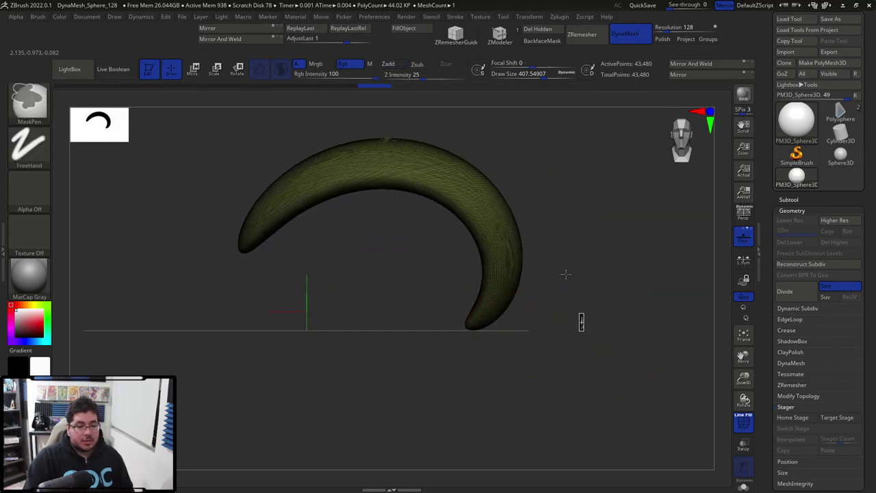
{"action": "key", "text": "w"}
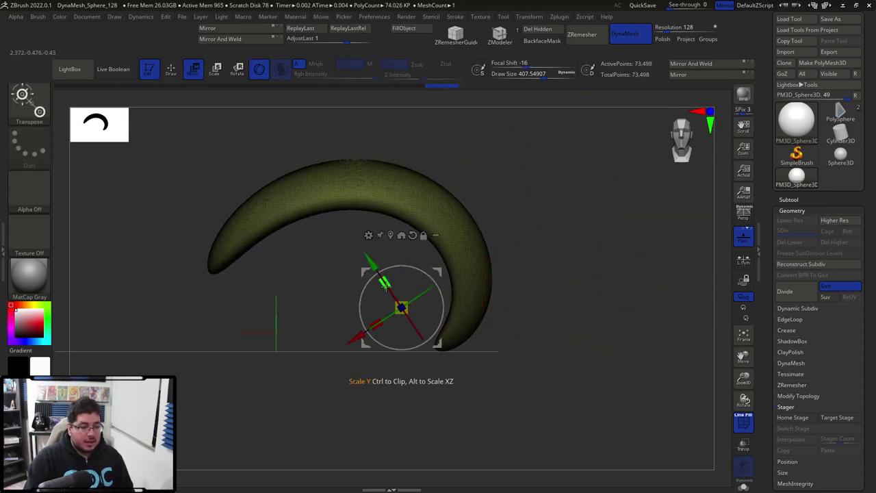
{"action": "left_click_drag", "start_coordinate": [385, 286], "coordinate": [424, 246]}
{"action": "key", "text": "ctrl+z"}
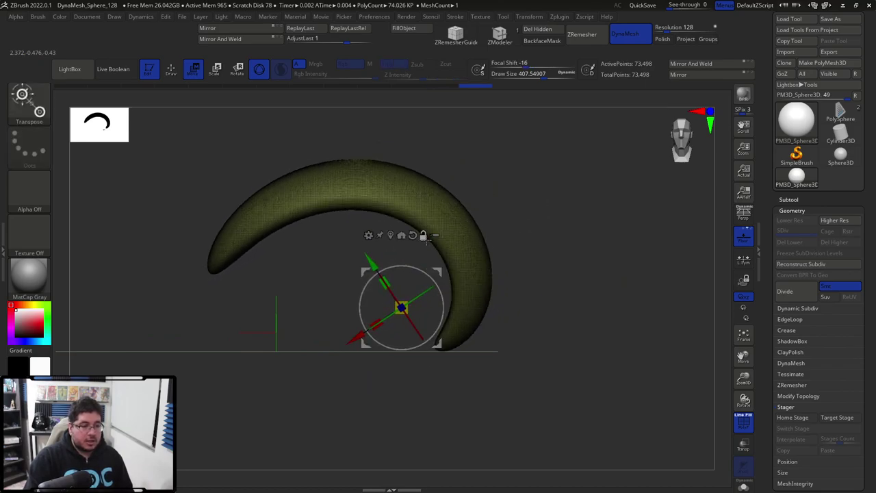
- Set Focal Shift to -100 and rotate the crescent's right end around into a hook
{"action": "left_click", "coordinate": [514, 63]}
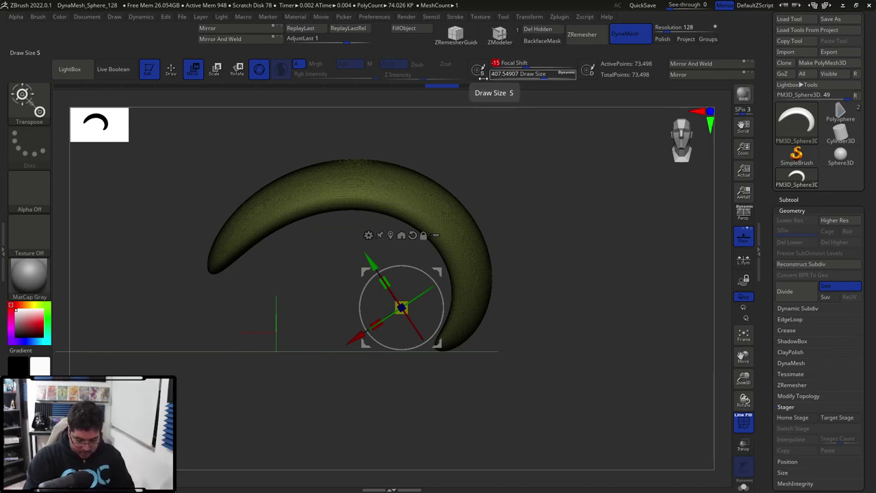
{"action": "type", "text": "-100"}
{"action": "key", "text": "Return"}
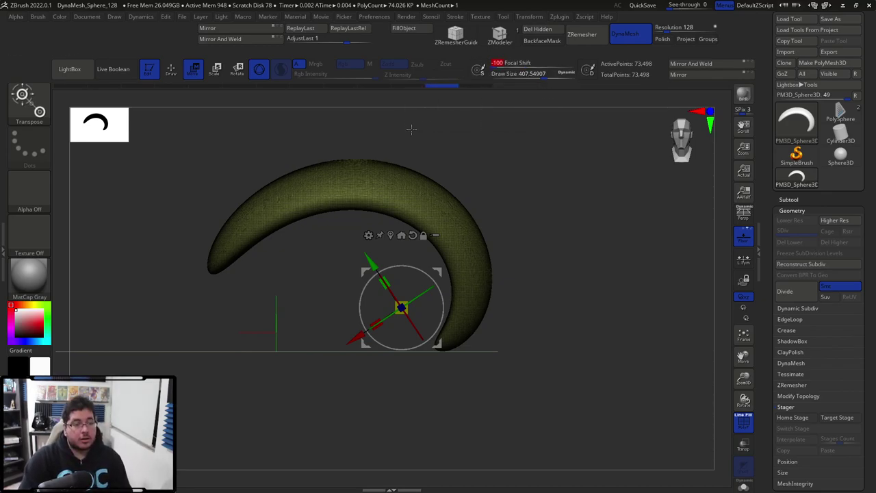
{"action": "left_click_drag", "start_coordinate": [401, 308], "coordinate": [505, 237], "text": "alt"}
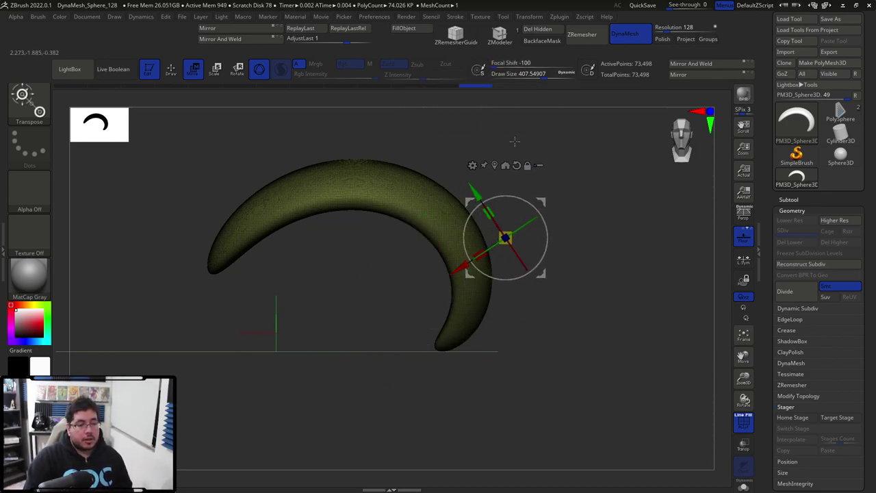
{"action": "left_click_drag", "start_coordinate": [501, 68], "coordinate": [527, 67]}
{"action": "mouse_move", "coordinate": [508, 200]}
{"action": "left_mouse_down"}
{"action": "mouse_move", "coordinate": [488, 204]}
{"action": "mouse_move", "coordinate": [482, 286]}
{"action": "left_mouse_up"}
{"action": "left_click_drag", "start_coordinate": [522, 145], "coordinate": [467, 159], "text": "alt"}
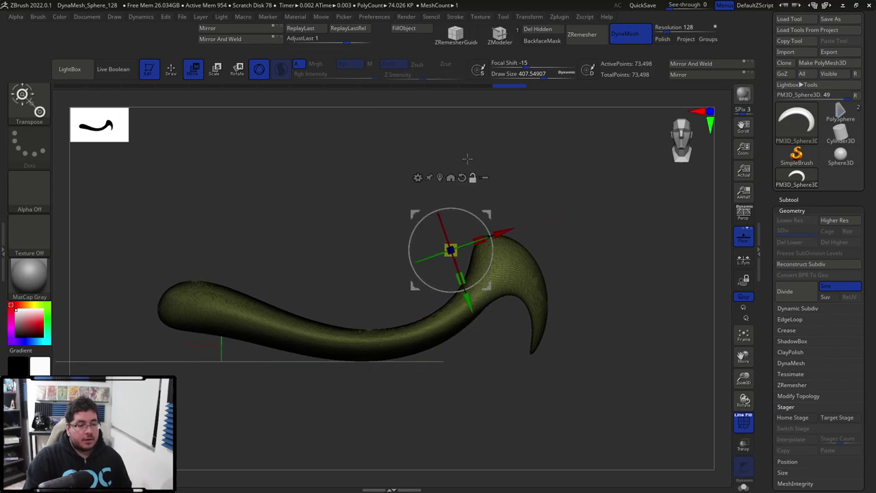
{"action": "mouse_move", "coordinate": [508, 231]}
{"action": "left_mouse_down", "text": "alt"}
{"action": "mouse_move", "coordinate": [595, 200]}
{"action": "mouse_move", "coordinate": [533, 178]}
{"action": "mouse_move", "coordinate": [568, 205]}
{"action": "mouse_move", "coordinate": [561, 187]}
{"action": "mouse_move", "coordinate": [583, 190]}
{"action": "mouse_move", "coordinate": [563, 201]}
{"action": "left_mouse_up", "text": "alt"}
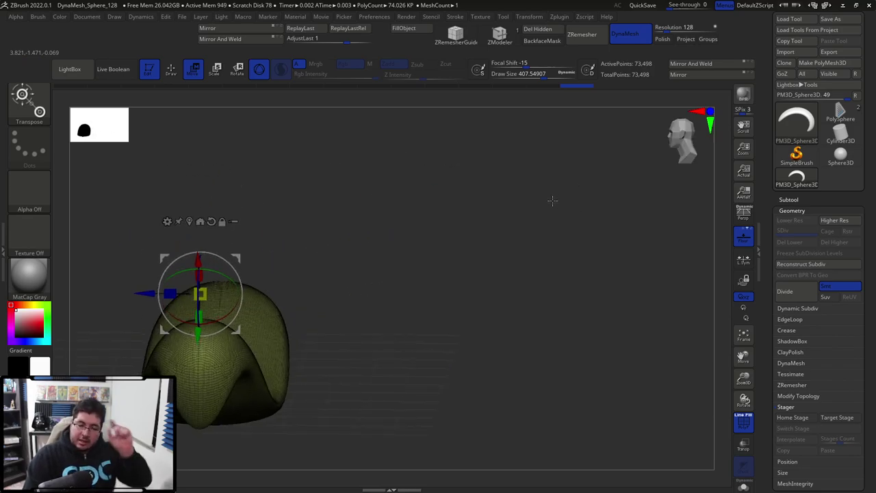
- Centre the mesh and scale the hooked end down around the pivot
{"action": "left_click_drag", "start_coordinate": [479, 264], "coordinate": [508, 249], "text": "alt"}
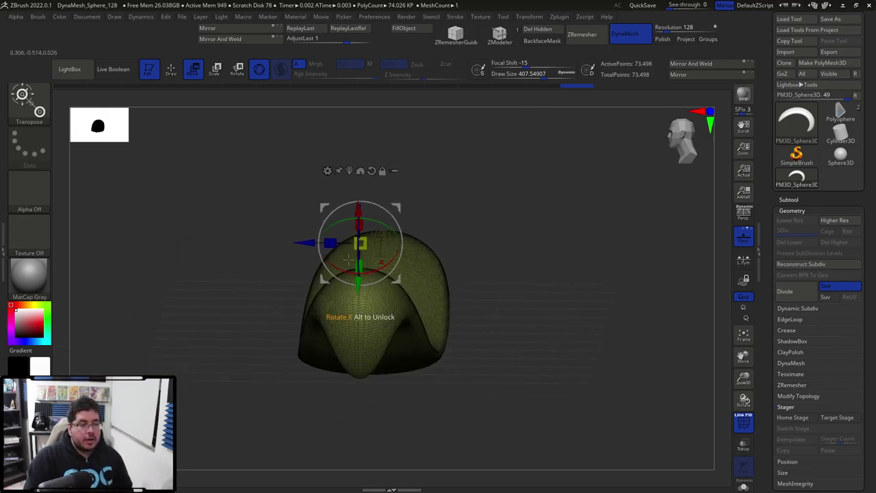
{"action": "left_click_drag", "start_coordinate": [330, 242], "coordinate": [312, 243]}
{"action": "mouse_move", "coordinate": [483, 233]}
{"action": "left_mouse_down"}
{"action": "mouse_move", "coordinate": [479, 195]}
{"action": "mouse_move", "coordinate": [449, 289]}
{"action": "mouse_move", "coordinate": [465, 229]}
{"action": "mouse_move", "coordinate": [470, 266]}
{"action": "left_mouse_up"}
{"action": "left_click_drag", "start_coordinate": [385, 310], "coordinate": [391, 310]}
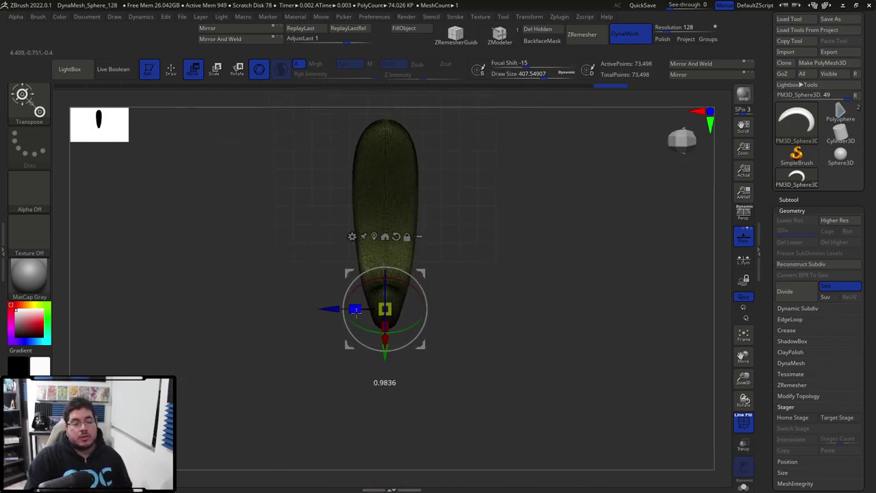
{"action": "mouse_move", "coordinate": [369, 342]}
{"action": "left_mouse_down"}
{"action": "mouse_move", "coordinate": [344, 289]}
{"action": "mouse_move", "coordinate": [368, 303]}
{"action": "mouse_move", "coordinate": [344, 397]}
{"action": "left_mouse_up"}
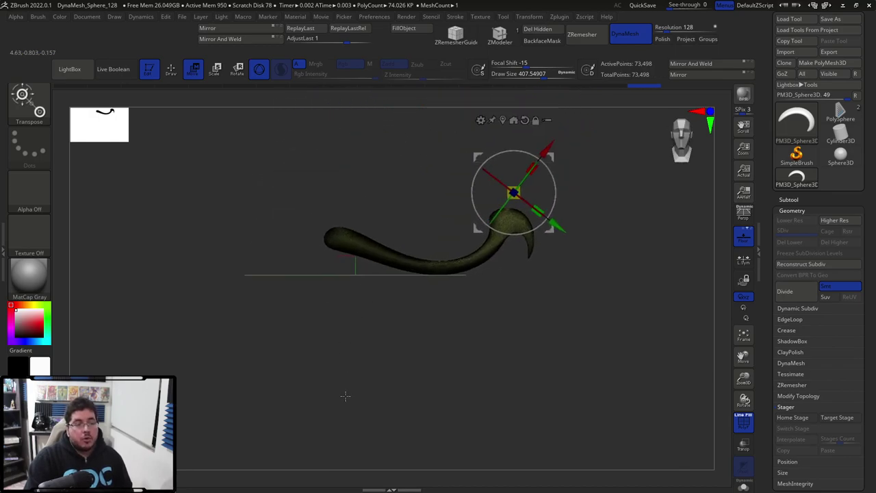
- Stretch the hooked end upward, DynaMesh the tentacle, and swing the tail to the right
{"action": "mouse_move", "coordinate": [531, 159]}
{"action": "left_mouse_down"}
{"action": "mouse_move", "coordinate": [391, 143]}
{"action": "mouse_move", "coordinate": [386, 251]}
{"action": "mouse_move", "coordinate": [534, 224]}
{"action": "left_mouse_up"}
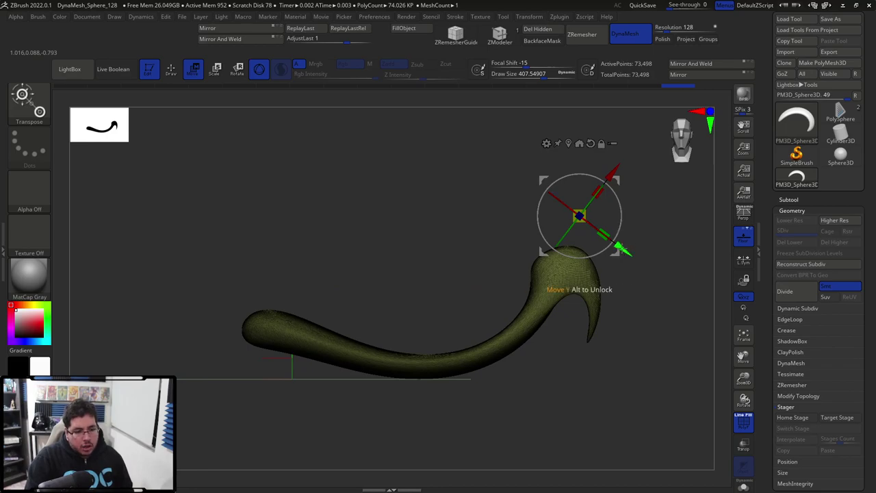
{"action": "mouse_move", "coordinate": [619, 250]}
{"action": "left_mouse_down"}
{"action": "mouse_move", "coordinate": [515, 171]}
{"action": "mouse_move", "coordinate": [522, 240]}
{"action": "mouse_move", "coordinate": [565, 219]}
{"action": "left_mouse_up"}
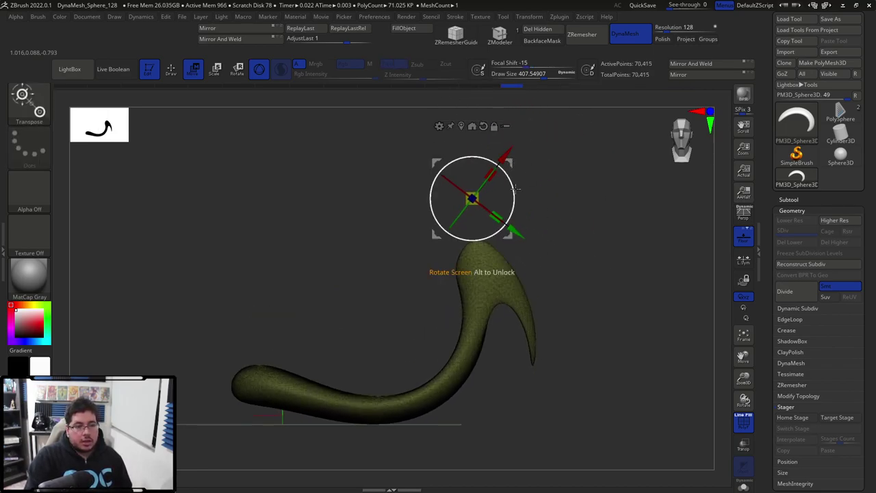
{"action": "left_click_drag", "start_coordinate": [515, 194], "coordinate": [524, 193], "text": "ctrl"}
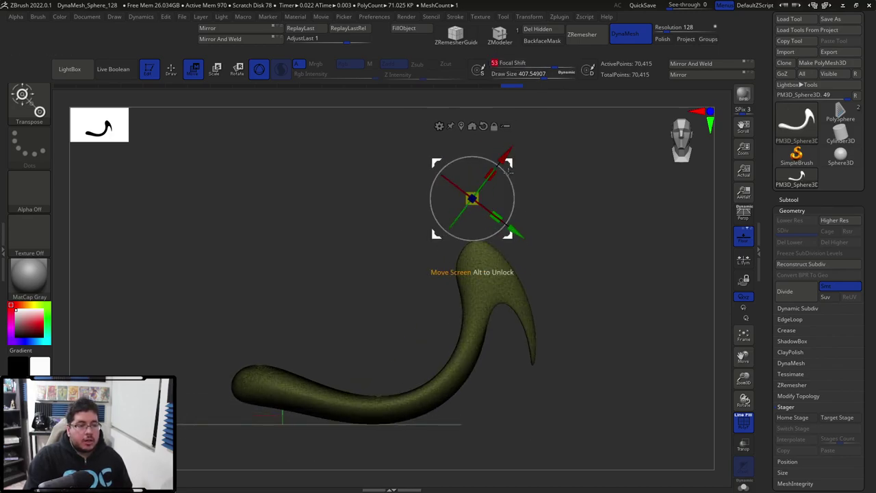
{"action": "mouse_move", "coordinate": [436, 163]}
{"action": "left_mouse_down"}
{"action": "mouse_move", "coordinate": [436, 171]}
{"action": "mouse_move", "coordinate": [494, 198]}
{"action": "mouse_move", "coordinate": [458, 207]}
{"action": "left_mouse_up"}
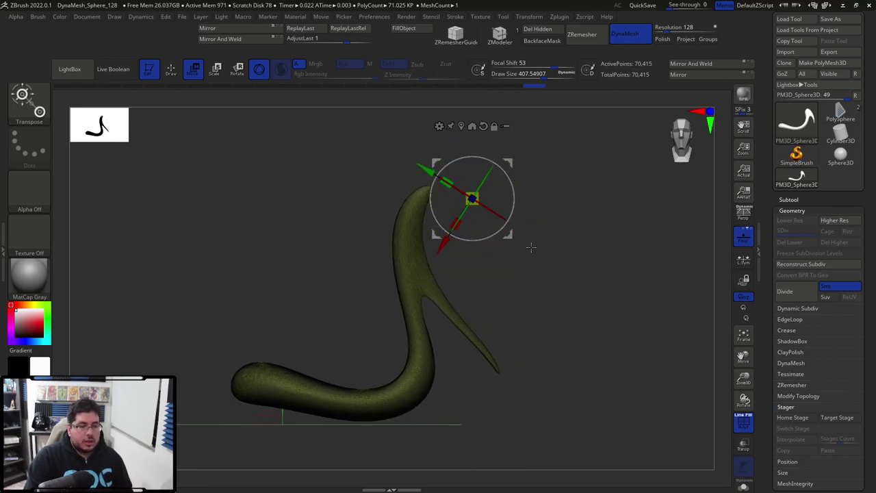
{"action": "key", "text": "q"}
{"action": "mouse_move", "coordinate": [533, 226]}
{"action": "left_mouse_down"}
{"action": "mouse_move", "coordinate": [431, 244]}
{"action": "mouse_move", "coordinate": [489, 187]}
{"action": "mouse_move", "coordinate": [513, 256]}
{"action": "left_mouse_up"}
- Set the pivot above the tail and rotate the upper tail around until it curls into a 9-shaped spiral
{"action": "key", "text": "w"}
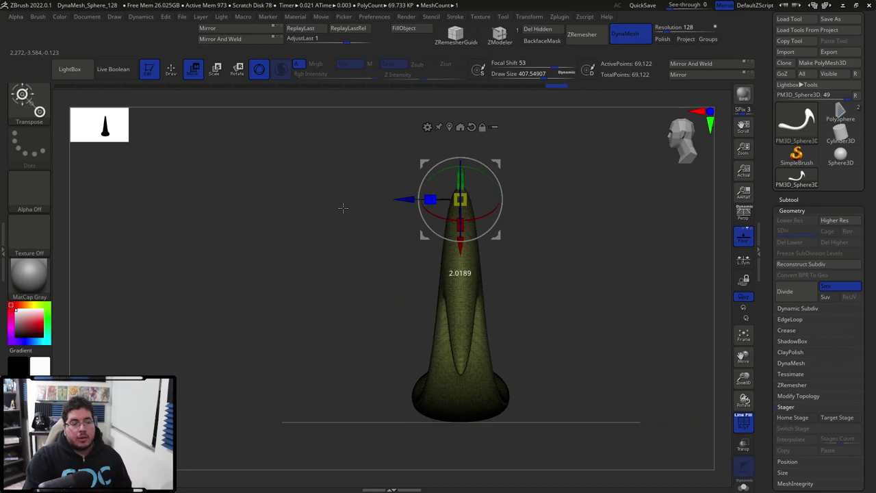
{"action": "mouse_move", "coordinate": [342, 205]}
{"action": "left_mouse_down"}
{"action": "mouse_move", "coordinate": [565, 162]}
{"action": "mouse_move", "coordinate": [601, 191]}
{"action": "left_mouse_up"}
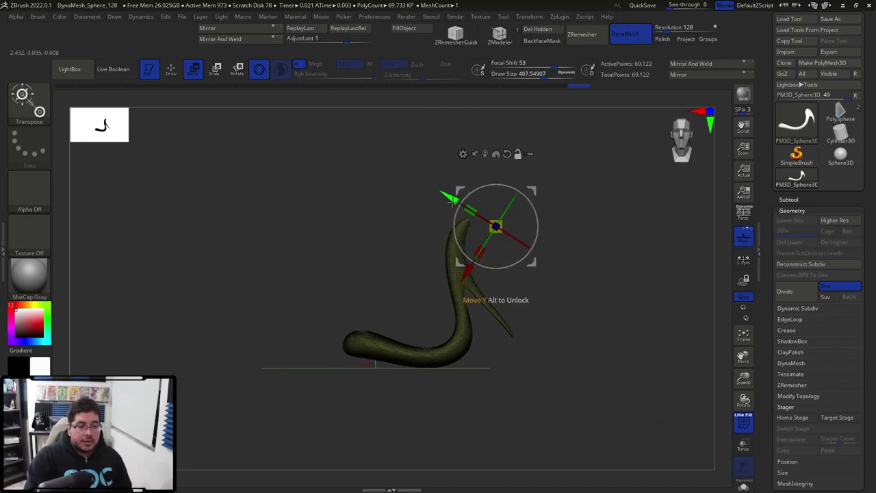
{"action": "mouse_move", "coordinate": [494, 225]}
{"action": "left_mouse_down", "text": "alt"}
{"action": "mouse_move", "coordinate": [422, 180]}
{"action": "mouse_move", "coordinate": [445, 144]}
{"action": "mouse_move", "coordinate": [512, 117]}
{"action": "left_mouse_up", "text": "alt"}
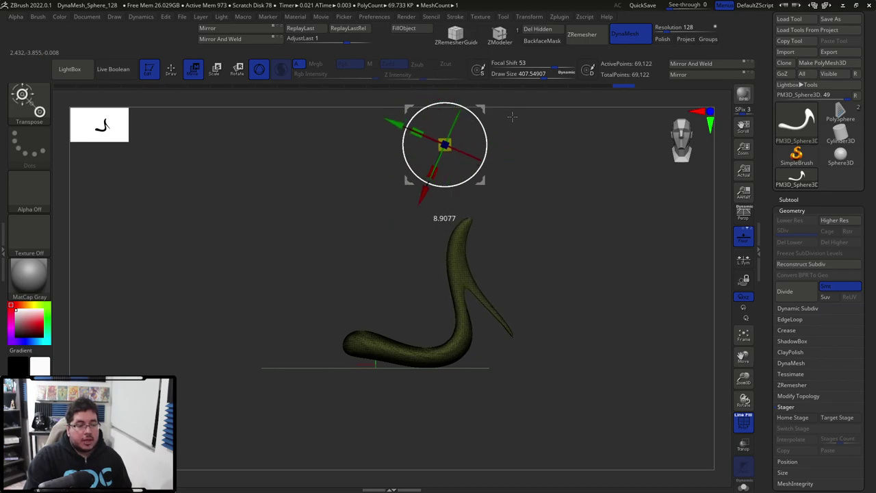
{"action": "mouse_move", "coordinate": [471, 170]}
{"action": "left_mouse_down"}
{"action": "mouse_move", "coordinate": [444, 183]}
{"action": "mouse_move", "coordinate": [492, 167]}
{"action": "mouse_move", "coordinate": [479, 245]}
{"action": "left_mouse_up"}
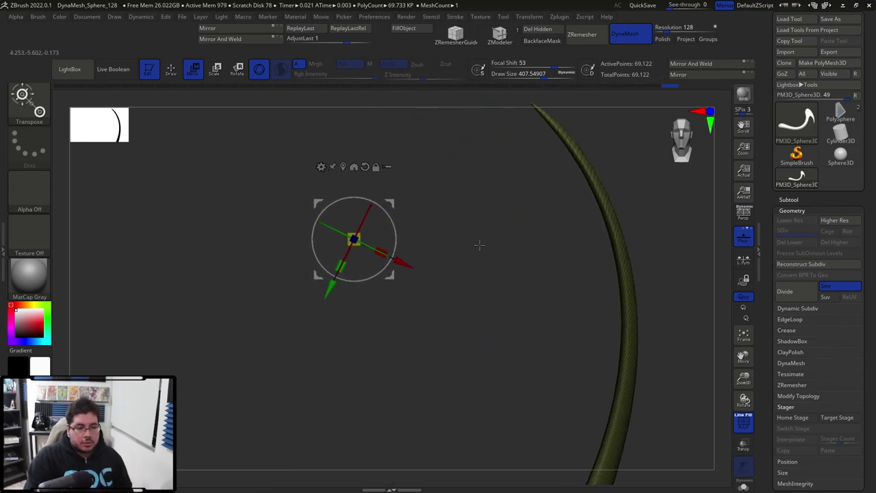
{"action": "mouse_move", "coordinate": [410, 296]}
{"action": "left_mouse_down", "text": "alt"}
{"action": "mouse_move", "coordinate": [465, 290]}
{"action": "mouse_move", "coordinate": [415, 299]}
{"action": "mouse_move", "coordinate": [445, 273]}
{"action": "left_mouse_up", "text": "alt"}
{"action": "mouse_move", "coordinate": [442, 226]}
{"action": "left_mouse_down"}
{"action": "mouse_move", "coordinate": [425, 181]}
{"action": "mouse_move", "coordinate": [434, 195]}
{"action": "left_mouse_up"}
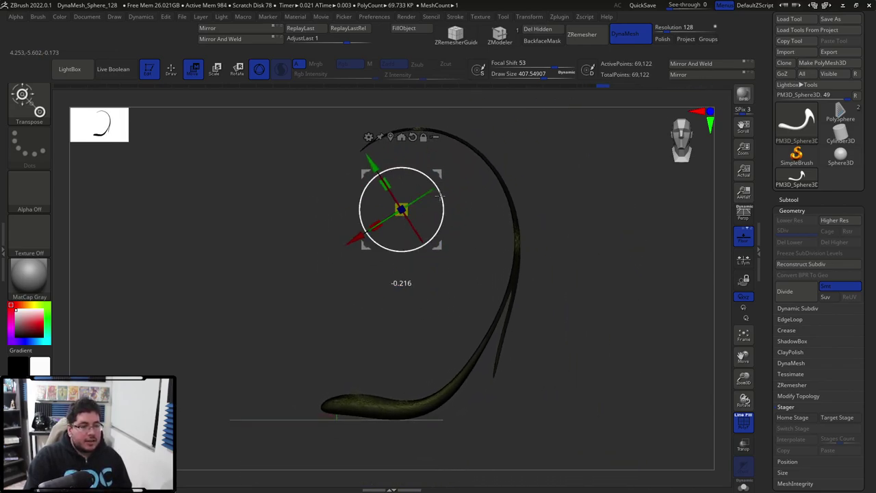
{"action": "mouse_move", "coordinate": [436, 194]}
{"action": "left_mouse_down"}
{"action": "mouse_move", "coordinate": [425, 195]}
{"action": "mouse_move", "coordinate": [483, 227]}
{"action": "mouse_move", "coordinate": [377, 180]}
{"action": "mouse_move", "coordinate": [355, 255]}
{"action": "mouse_move", "coordinate": [402, 237]}
{"action": "left_mouse_up"}
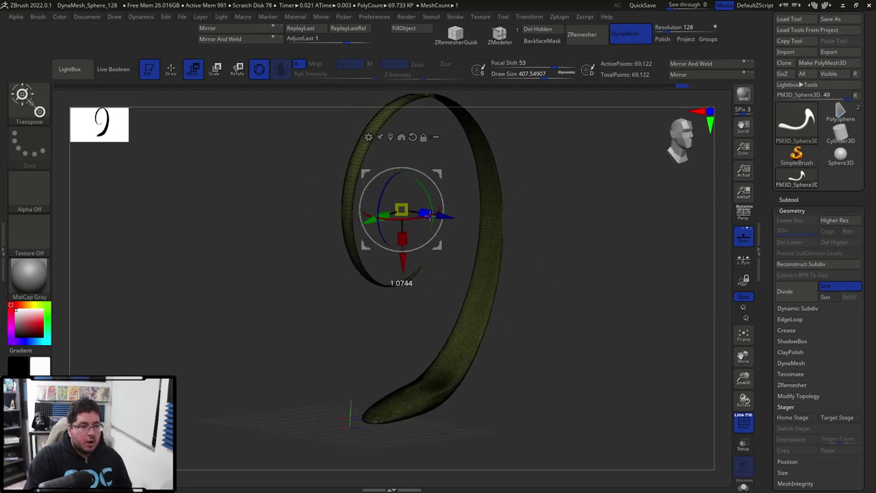
{"action": "mouse_move", "coordinate": [520, 217]}
{"action": "left_mouse_down"}
{"action": "mouse_move", "coordinate": [449, 218]}
{"action": "mouse_move", "coordinate": [378, 273]}
{"action": "mouse_move", "coordinate": [372, 307]}
{"action": "left_mouse_up"}
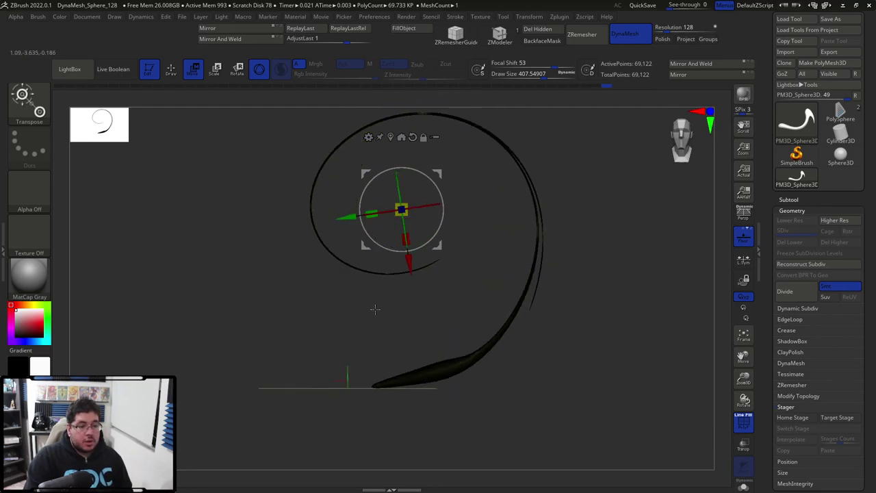
{"action": "key", "text": "q"}
{"action": "mouse_move", "coordinate": [481, 214]}
{"action": "left_mouse_down"}
{"action": "mouse_move", "coordinate": [506, 276]}
{"action": "mouse_move", "coordinate": [501, 283]}
{"action": "mouse_move", "coordinate": [527, 293]}
{"action": "mouse_move", "coordinate": [515, 290]}
{"action": "left_mouse_up"}
- Pick the Inflat brush and set its Draw Size to 1000
{"action": "key", "text": "b"}
{"action": "key", "text": "i"}
{"action": "key", "text": "n"}
{"action": "right_click", "coordinate": [401, 313]}
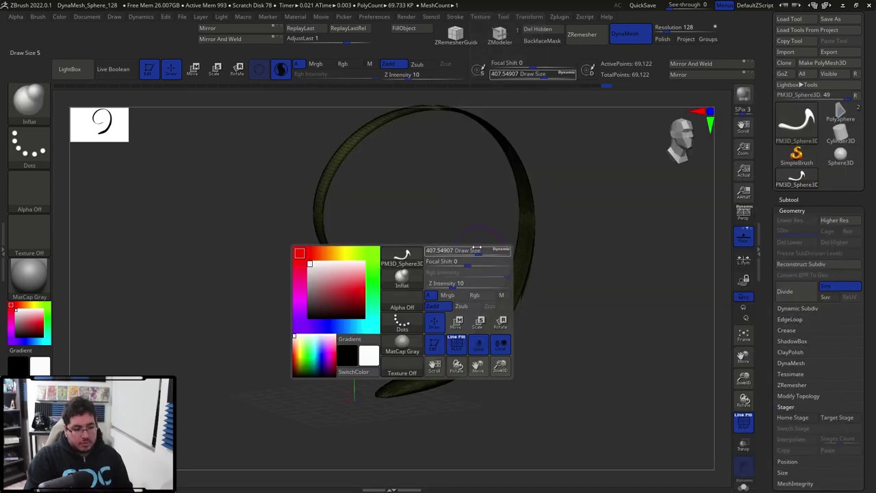
- Inflate the spiral ribbon into a round tube, then DynaMesh it to 289,168 points
{"action": "left_click_drag", "start_coordinate": [413, 189], "coordinate": [340, 259]}
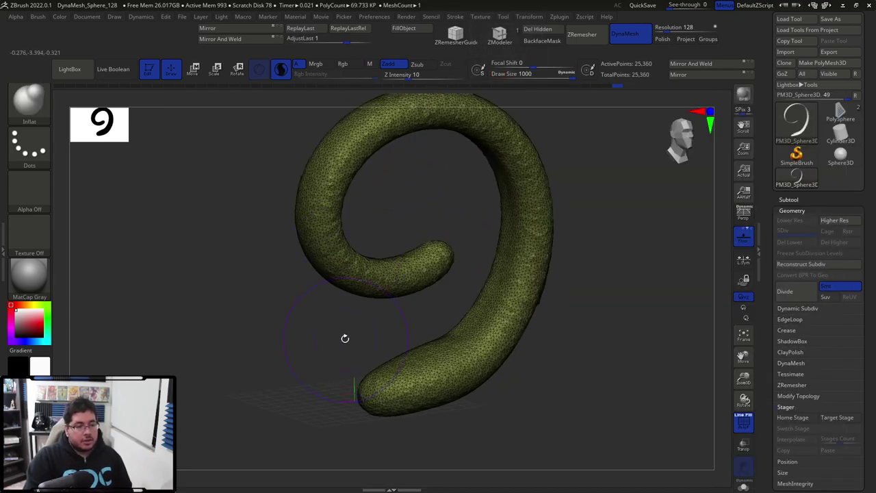
{"action": "key", "text": "ctrl+z"}
{"action": "left_click_drag", "start_coordinate": [329, 176], "coordinate": [342, 204]}
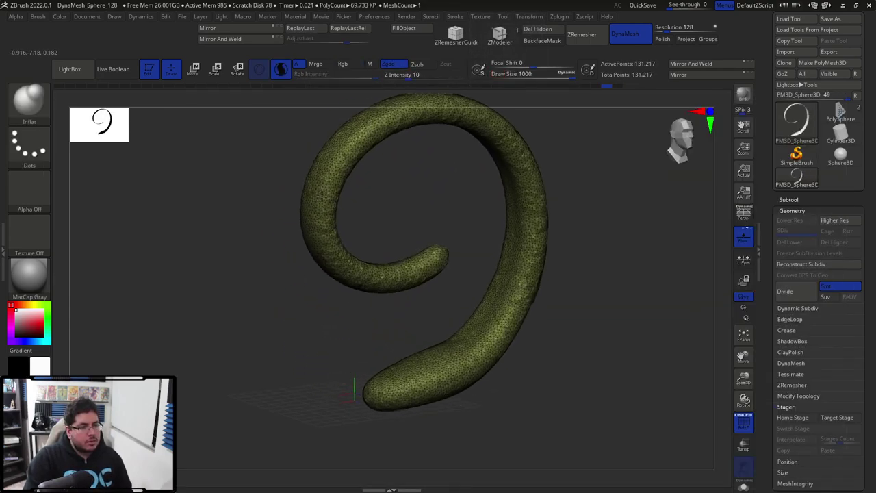
{"action": "key", "text": "ctrl+z"}
{"action": "key", "text": "ctrl+z"}
{"action": "key", "text": "ctrl+z"}
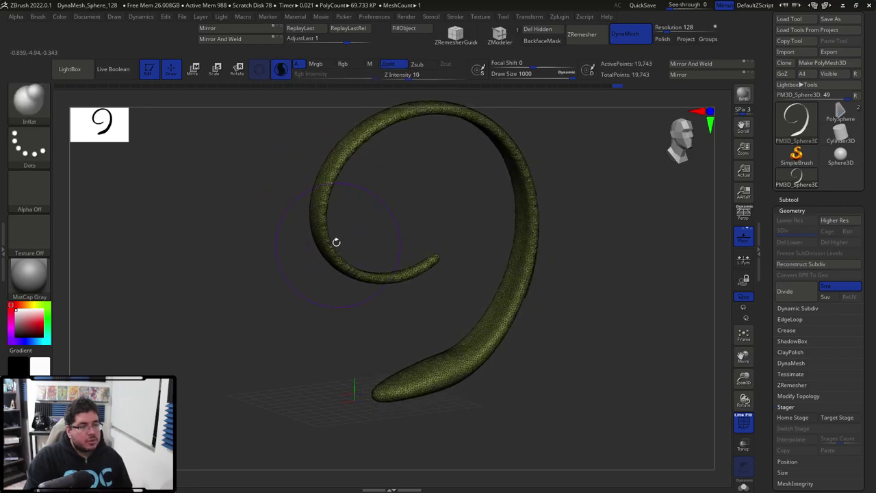
{"action": "key", "text": "ctrl+z"}
{"action": "left_click", "coordinate": [387, 240], "text": "ctrl"}
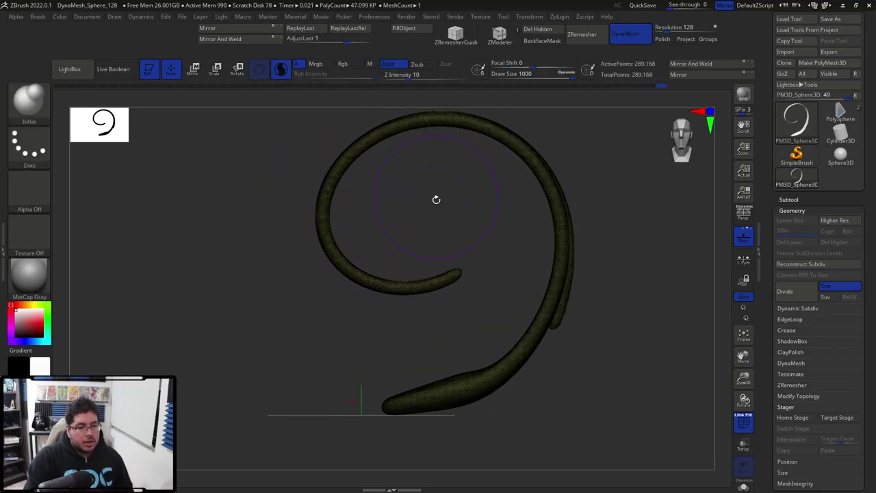
{"action": "mouse_move", "coordinate": [436, 199]}
{"action": "left_mouse_down"}
{"action": "mouse_move", "coordinate": [459, 162]}
{"action": "mouse_move", "coordinate": [529, 202]}
{"action": "mouse_move", "coordinate": [548, 198]}
{"action": "left_mouse_up"}
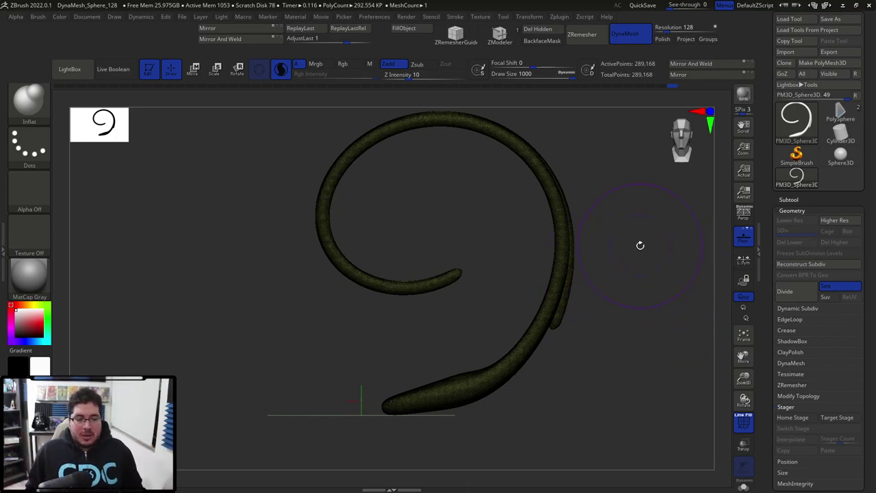
{"action": "left_click_drag", "start_coordinate": [640, 245], "coordinate": [621, 269]}
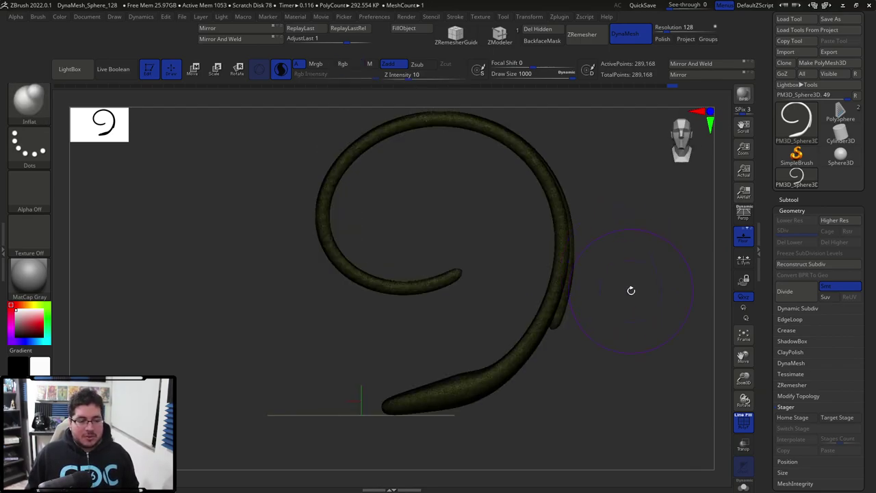